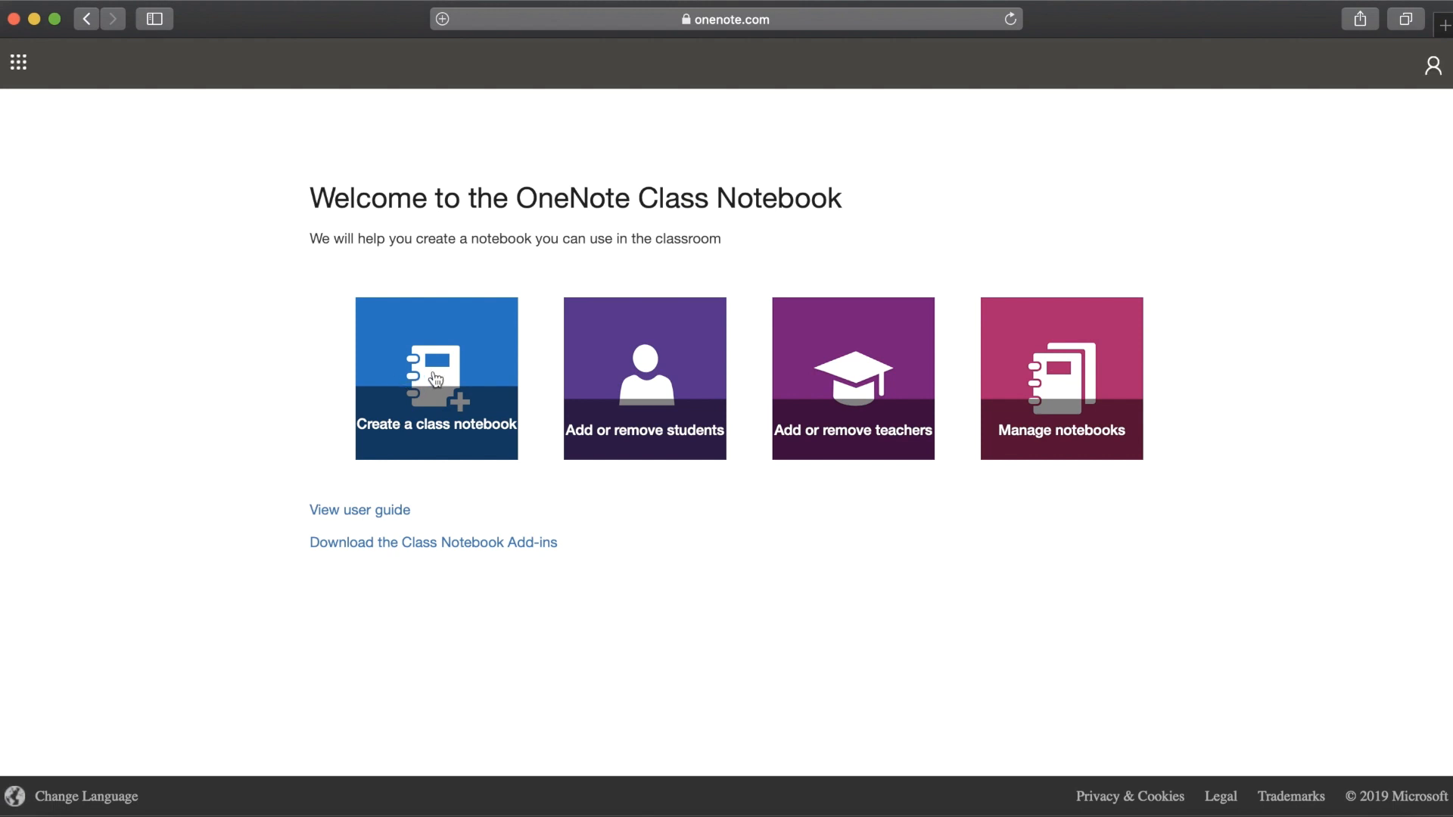
Start a new class notebook named "NPA - F16TL" and continue past the notebook overview
click(436, 378)
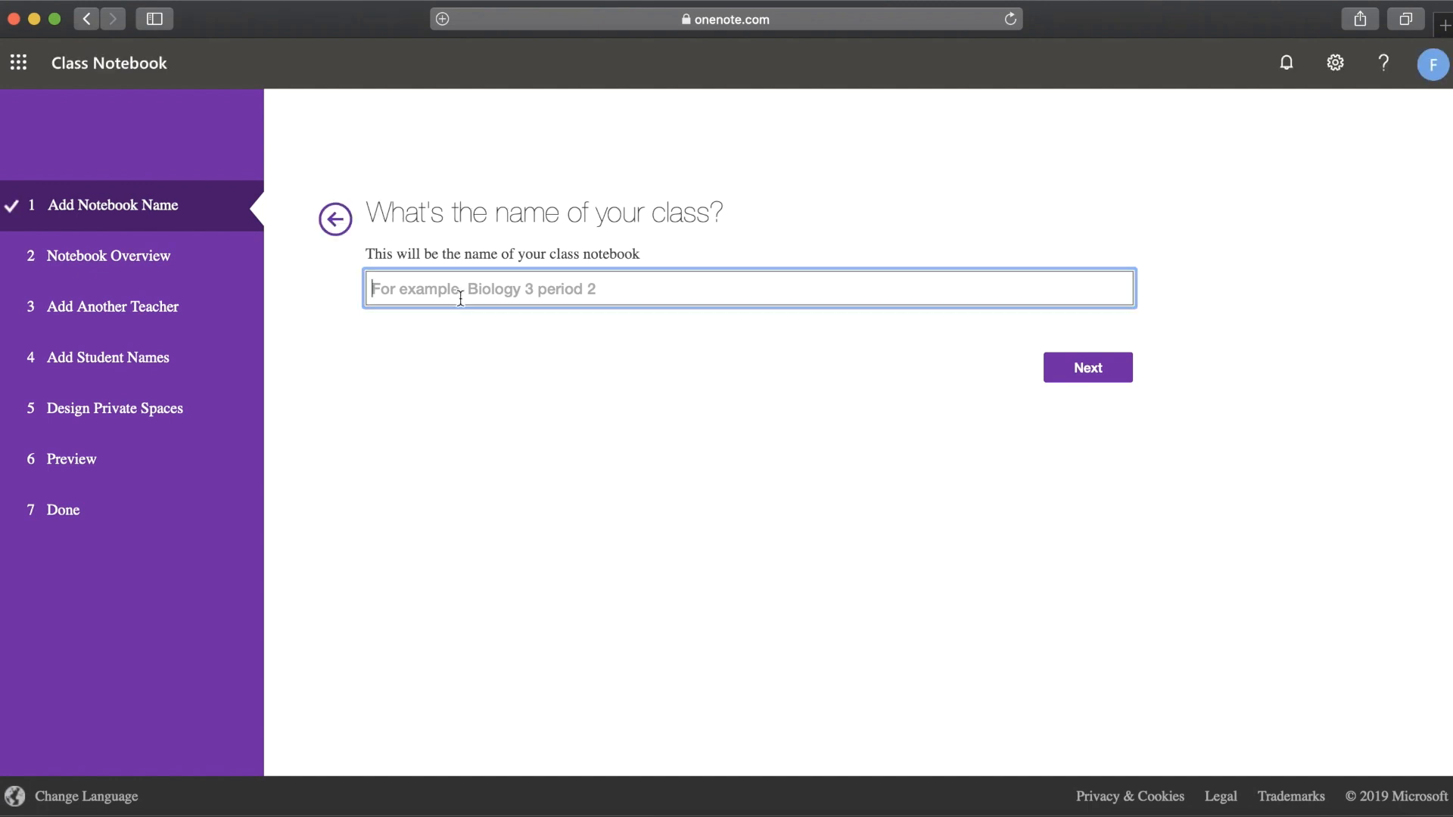
text(NPA - )
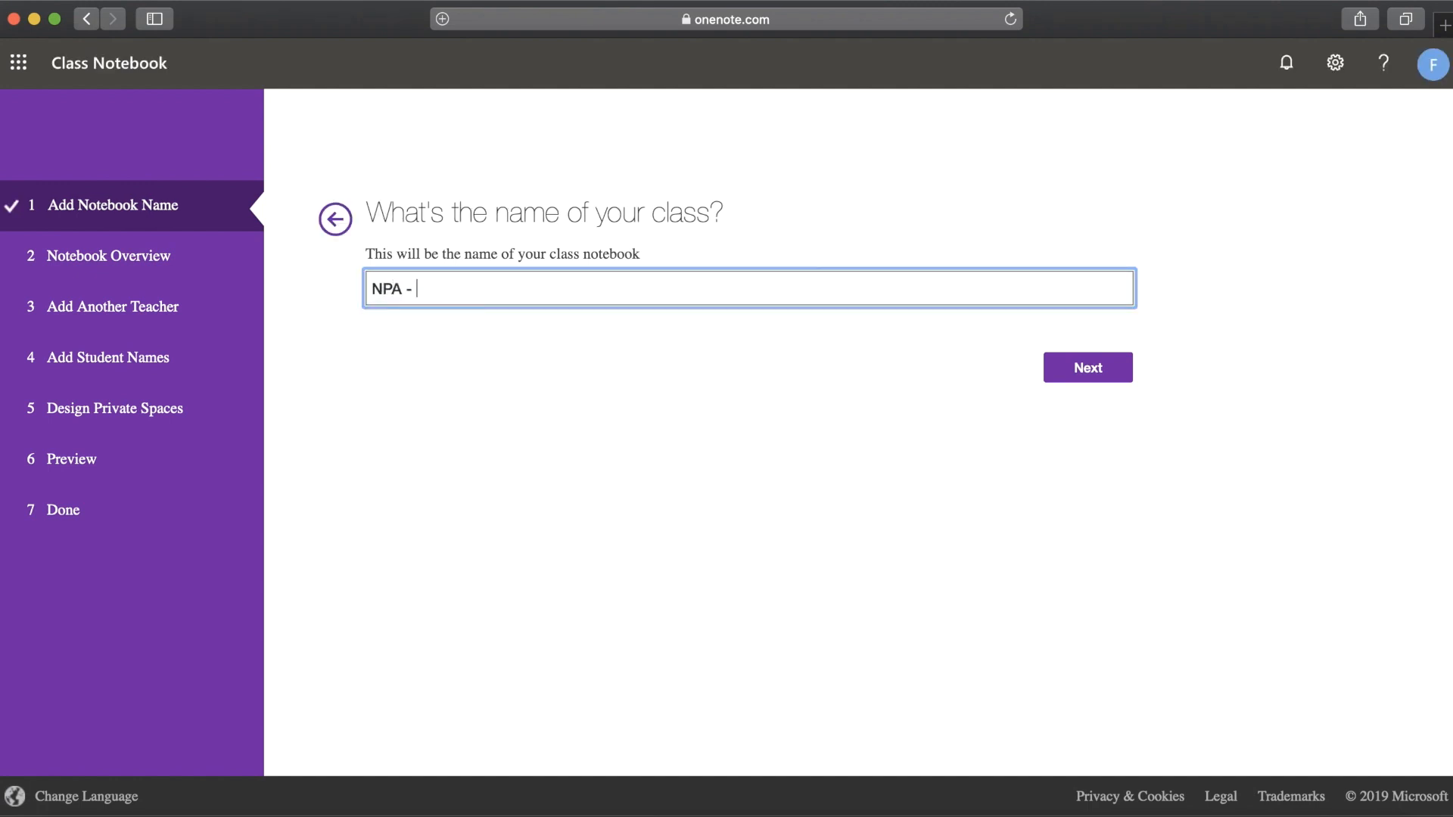
text(F16TL)
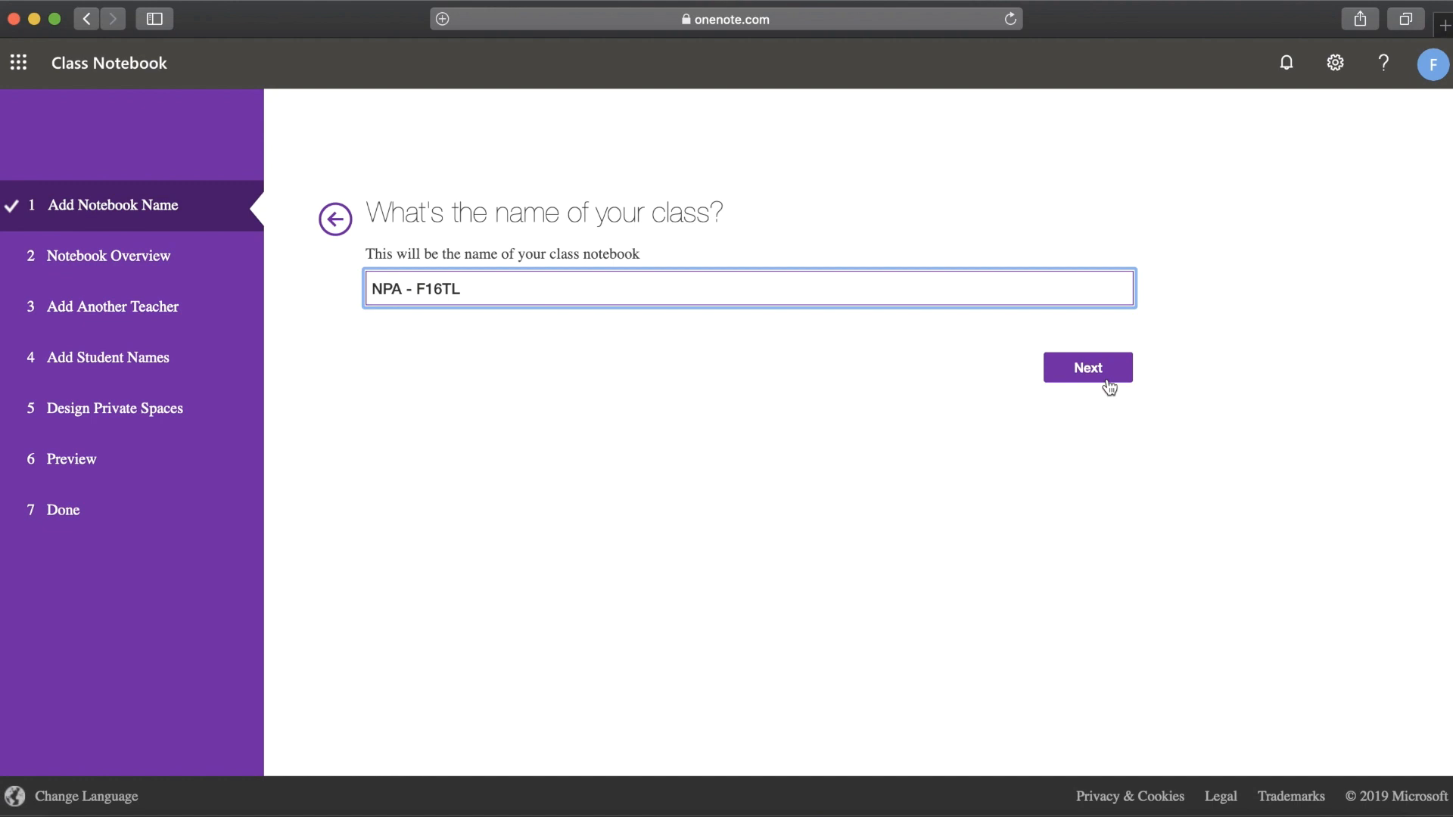
click(1097, 376)
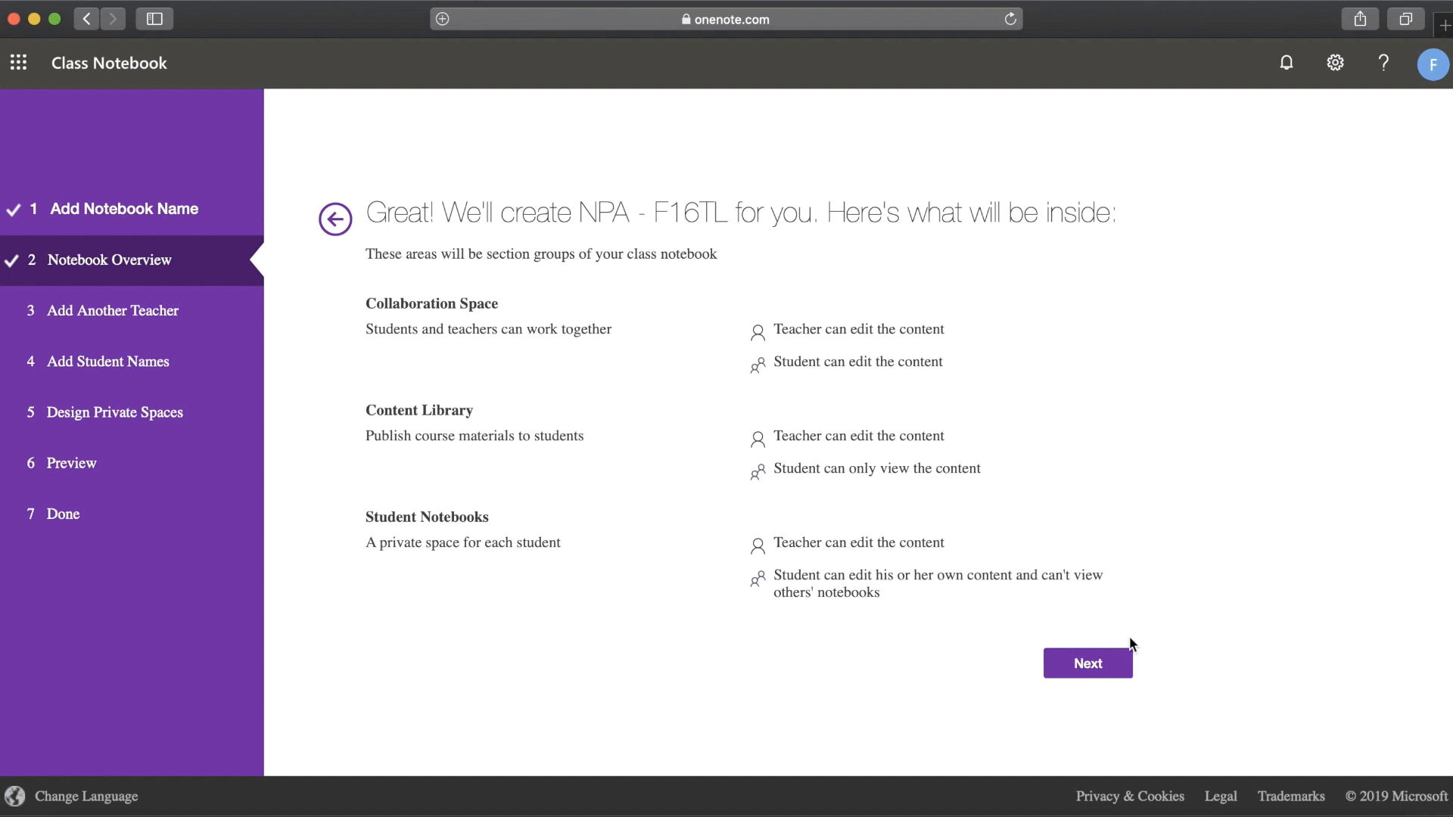
click(1105, 664)
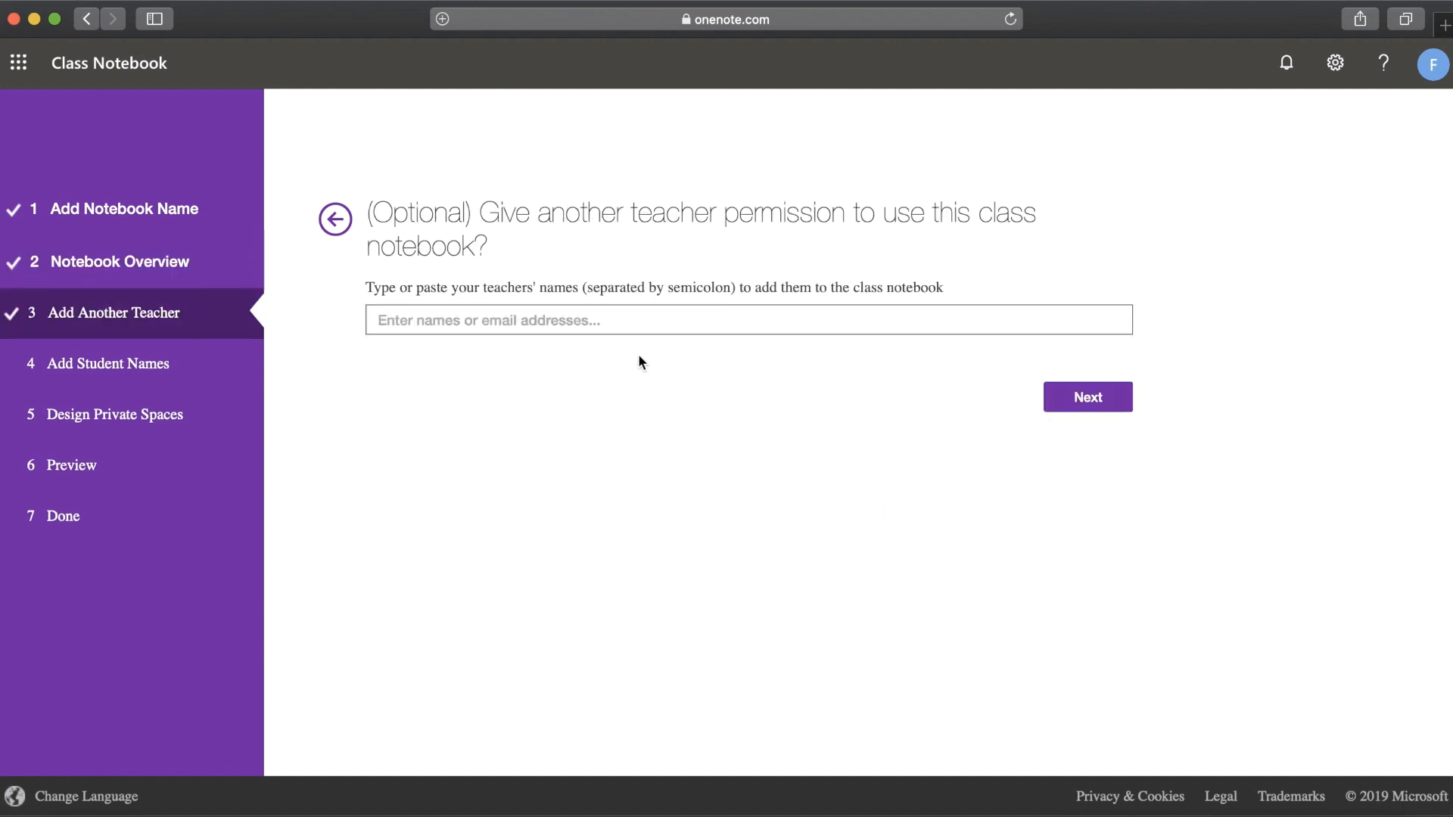
Give another teacher permission by finding and adding the teacher's name, and continue to the student names
click(610, 324)
text(???)
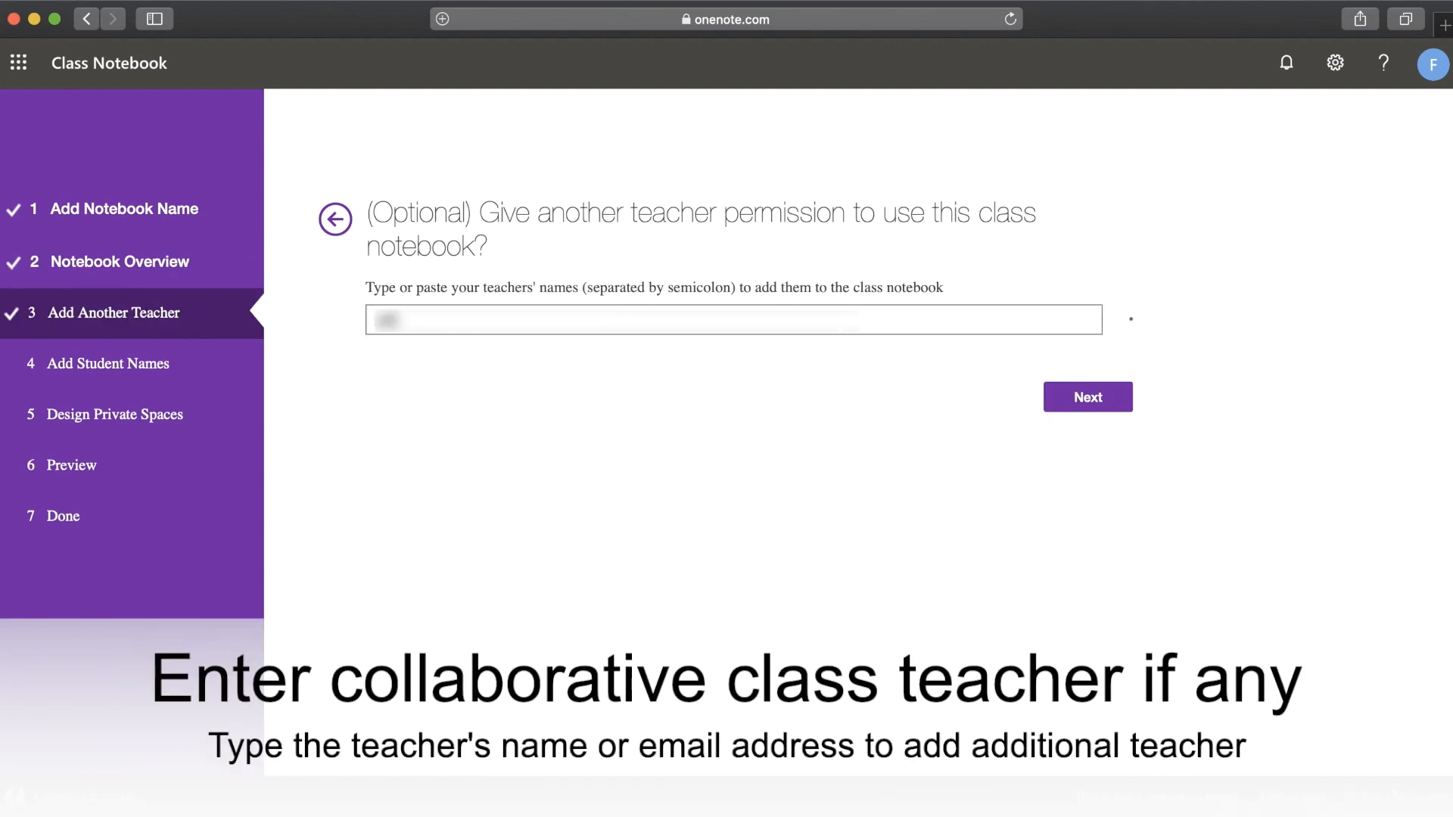
text(???)
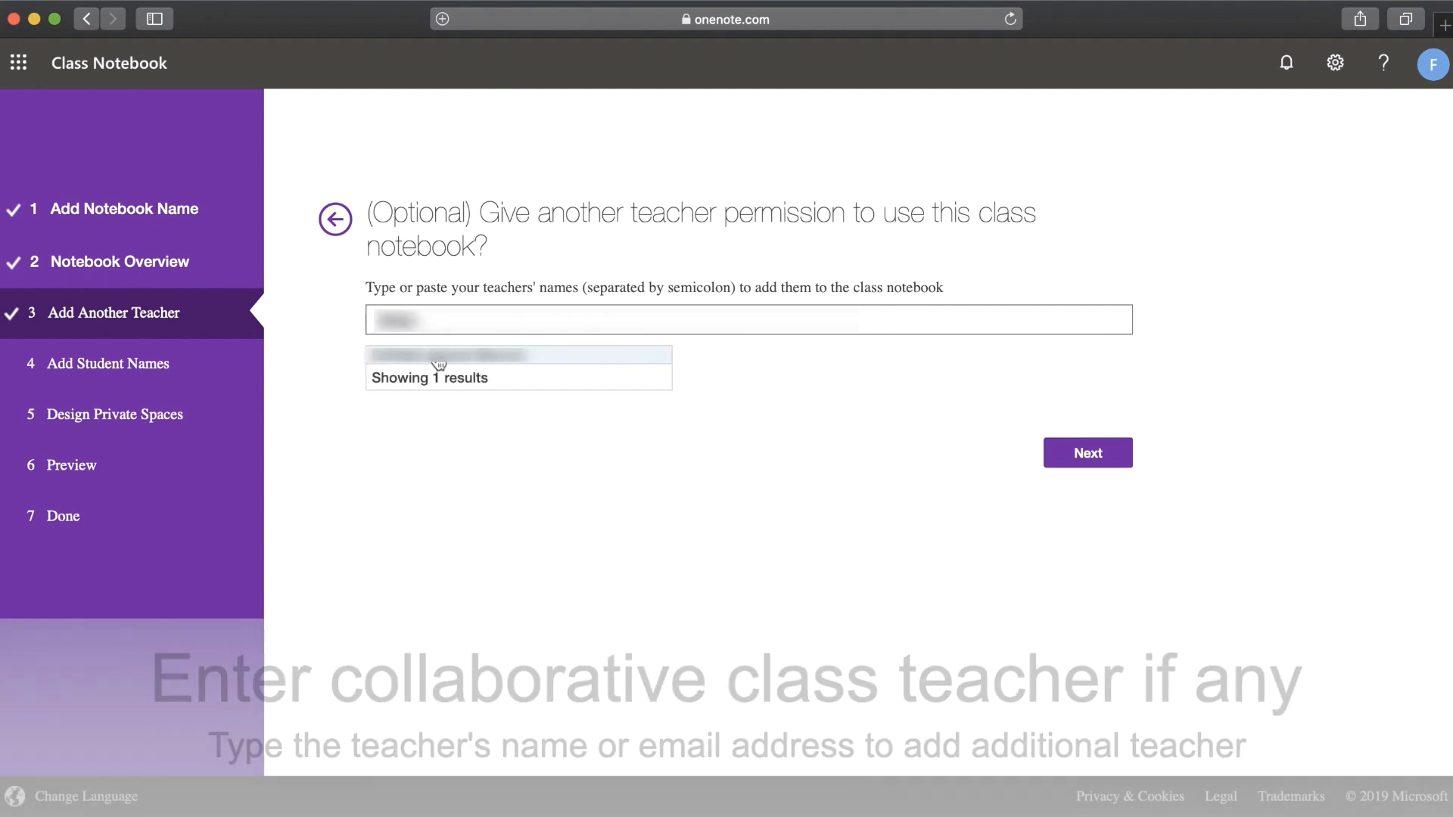
click(438, 355)
click(1112, 415)
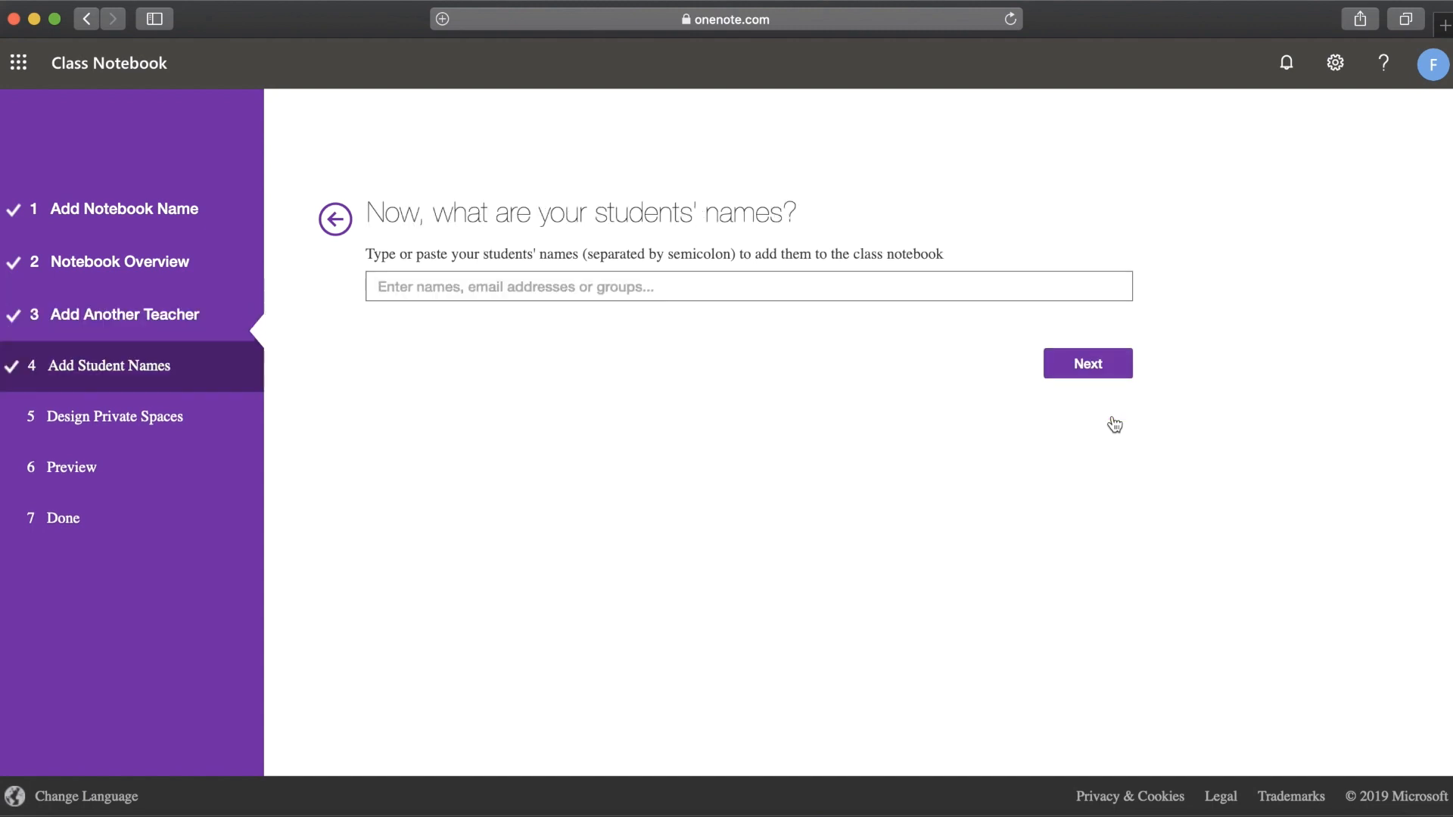
text(f16tl22)
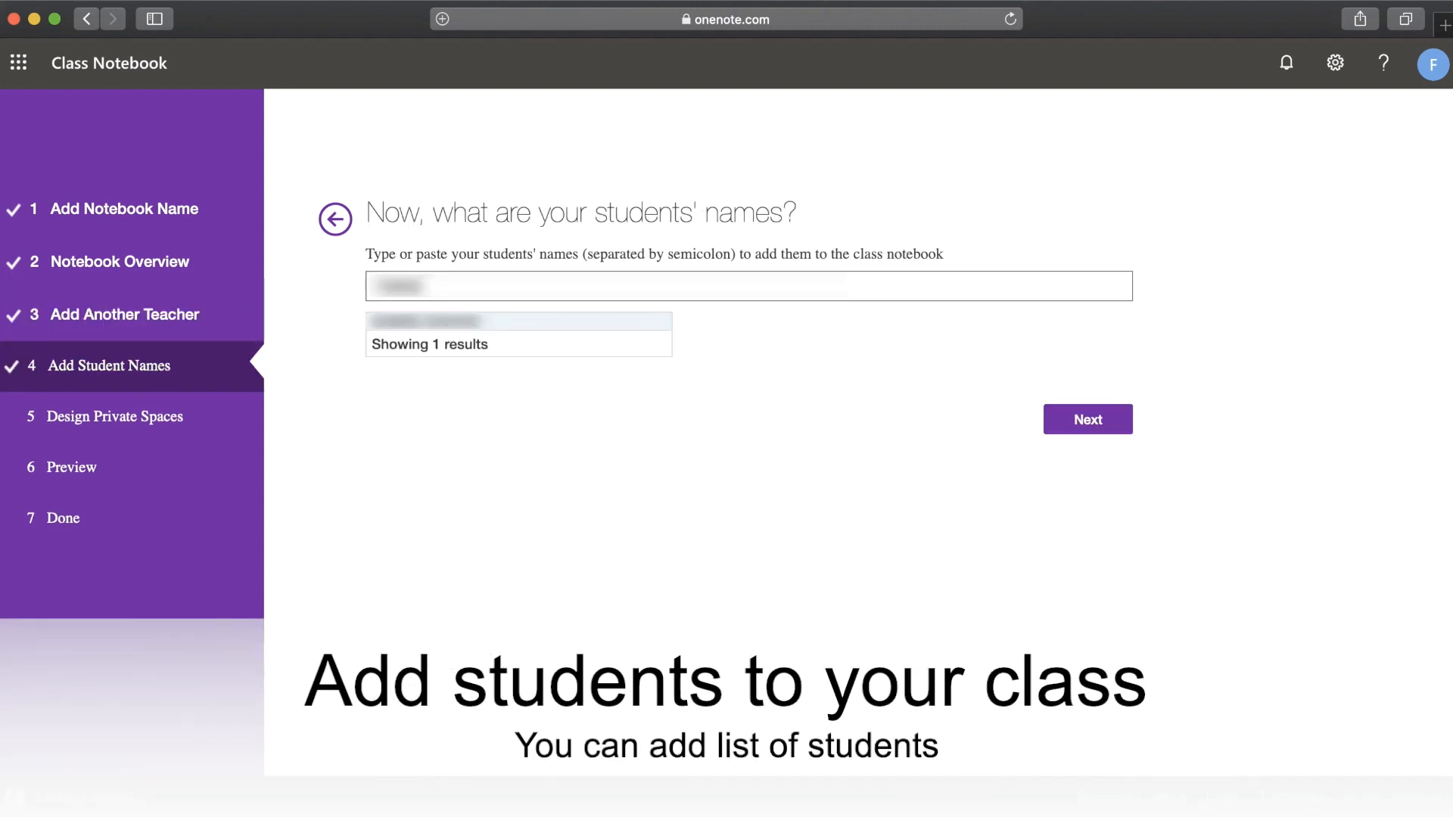
key(BackSpace)
key(BackSpace)
key(BackSpace)
key(BackSpace)
key(BackSpace)
key(BackSpace)
key(BackSpace)
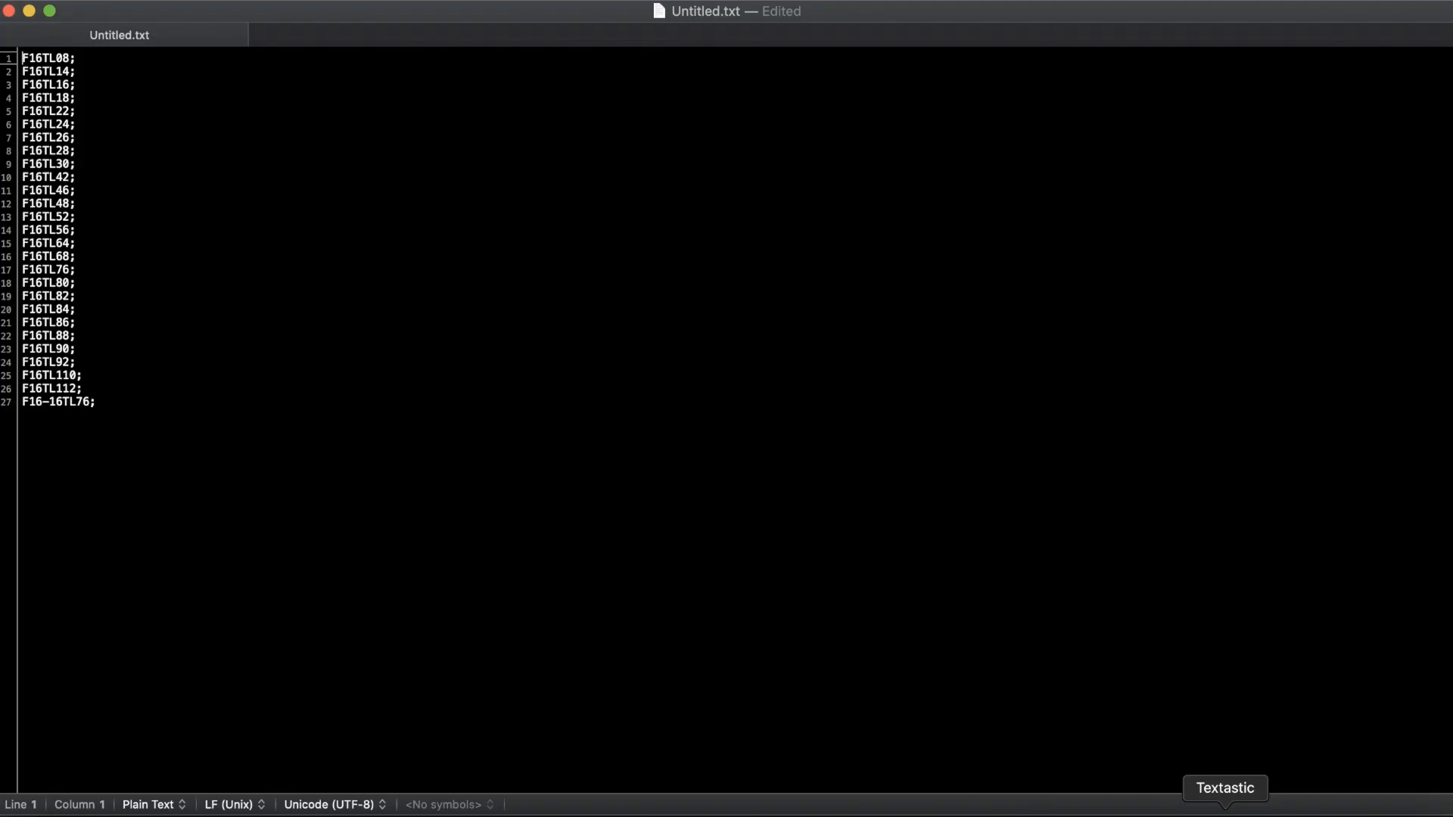
Copy the whole semicolon-separated student list from Untitled.txt in Textastic and paste it as the notebook's students, and continue
drag(146, 412, 13, 61)
right_click(47, 97)
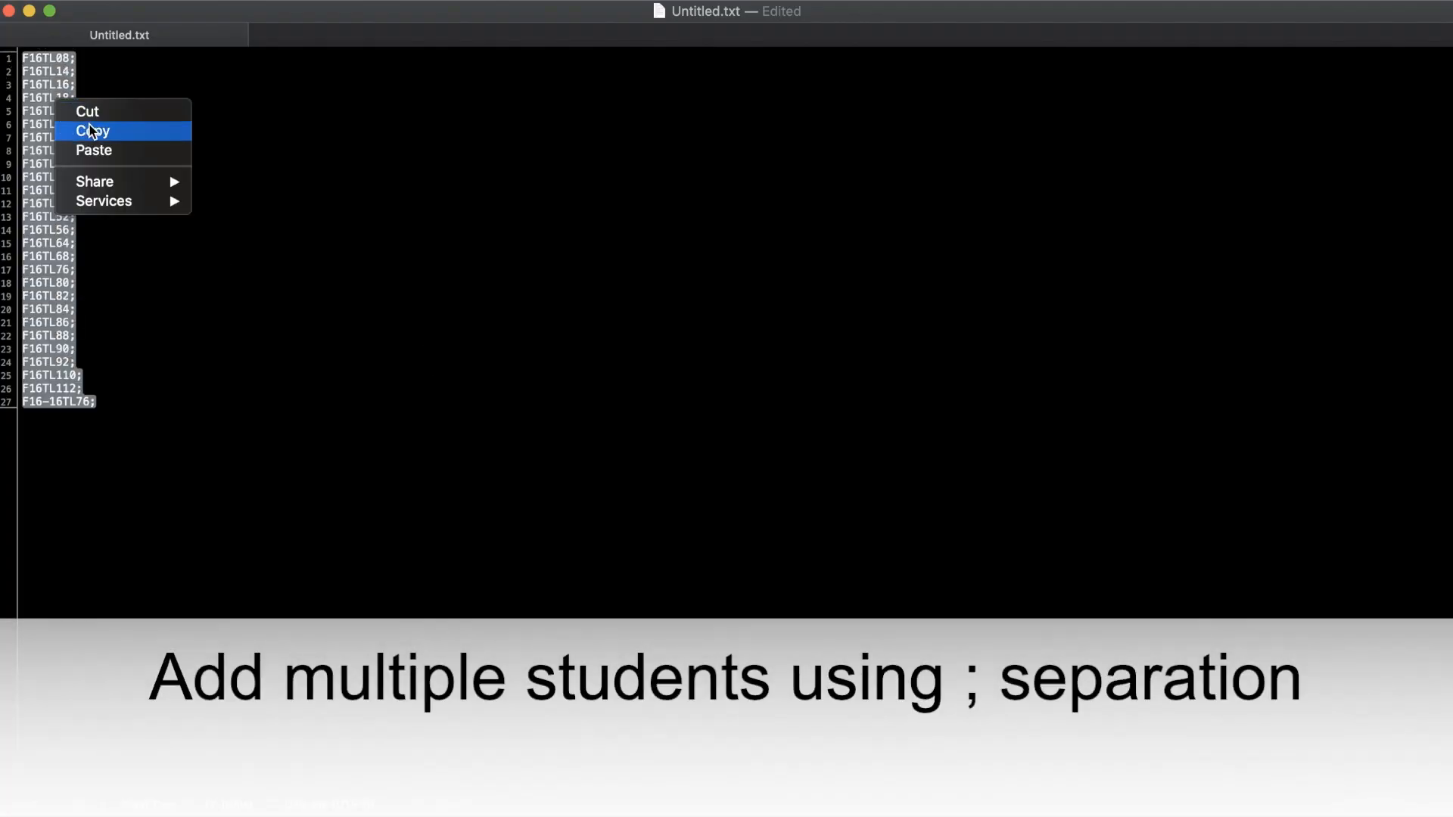
click(91, 130)
click(29, 11)
click(531, 287)
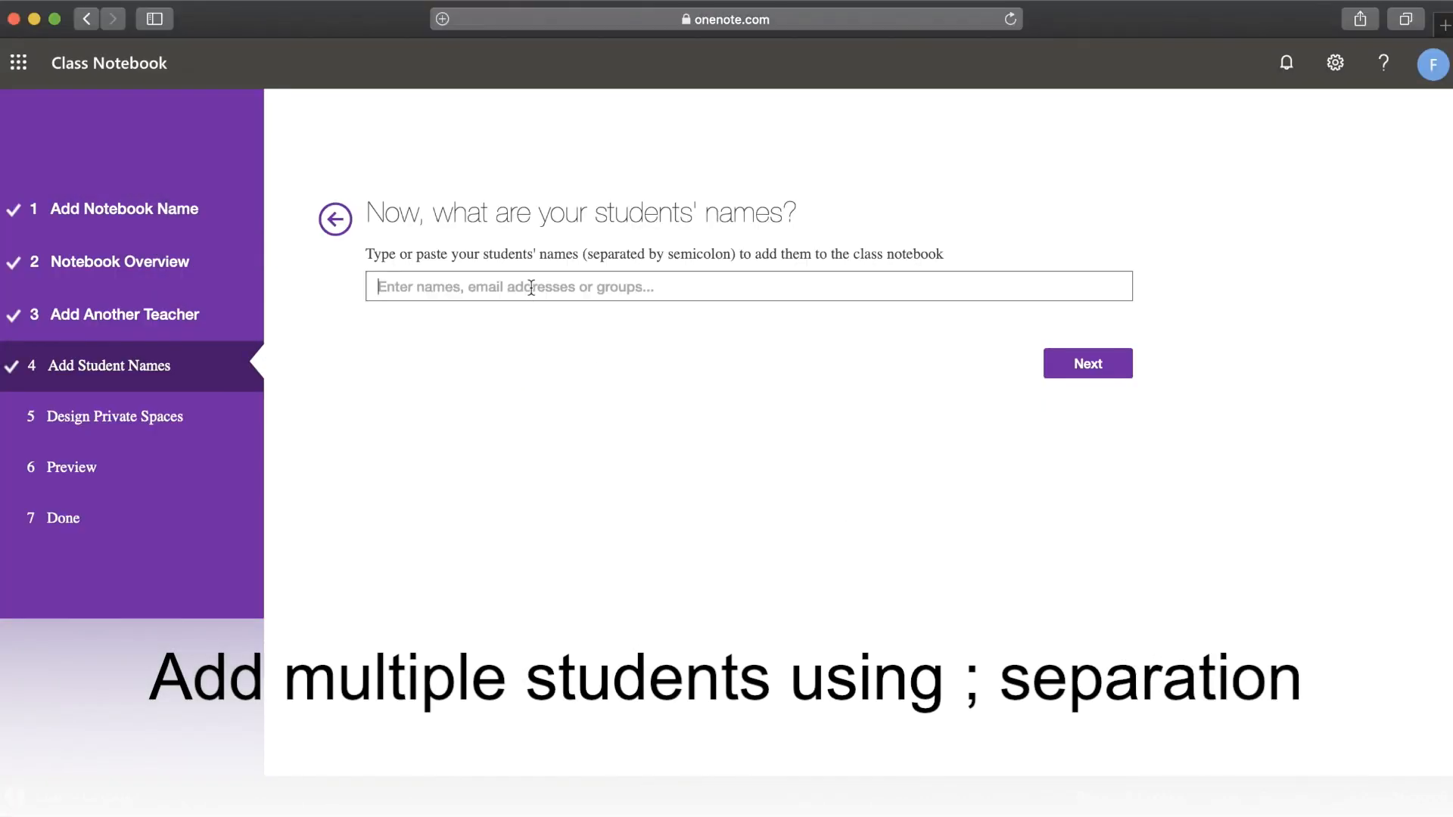
key(super+v)
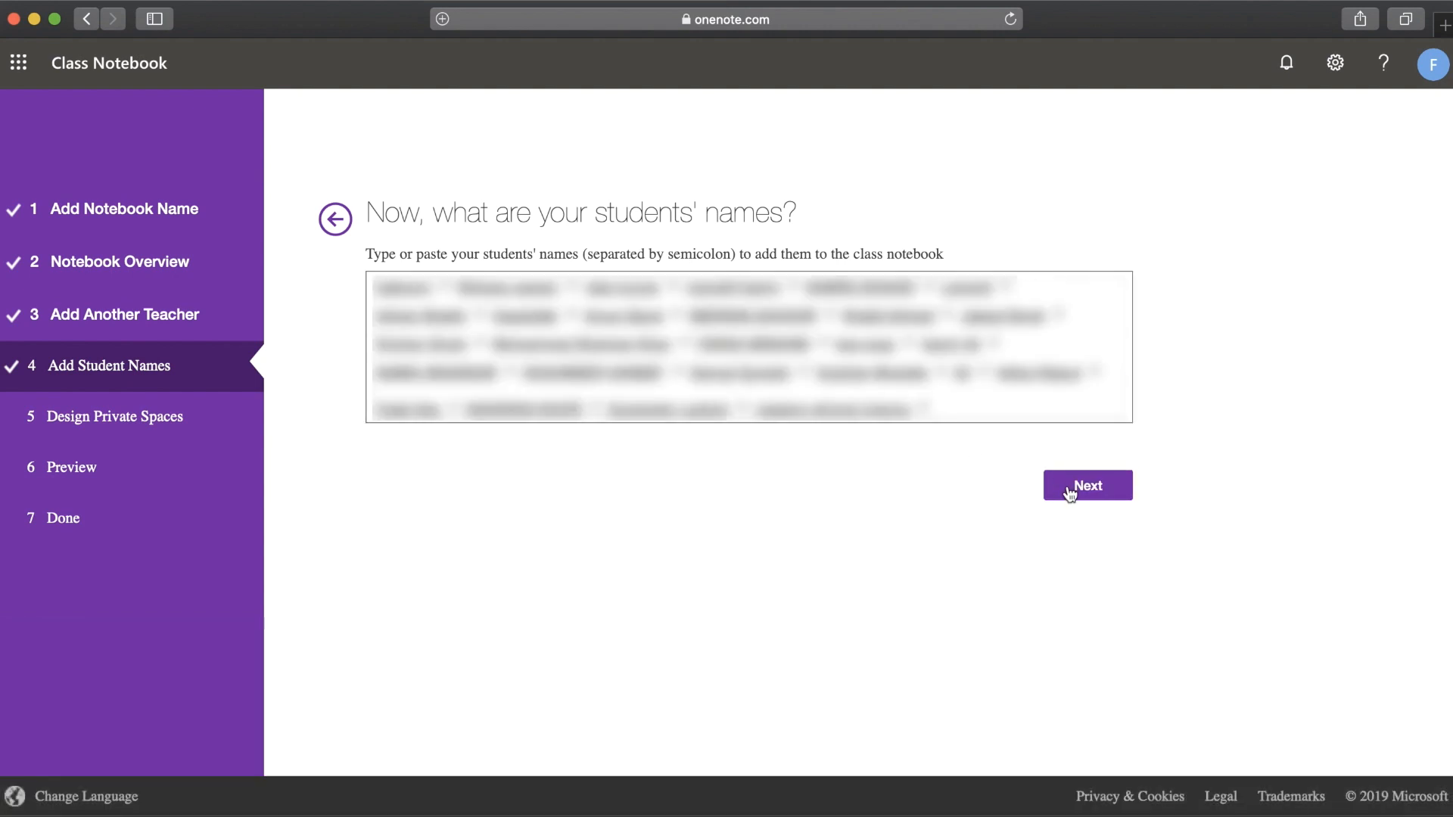
click(1069, 494)
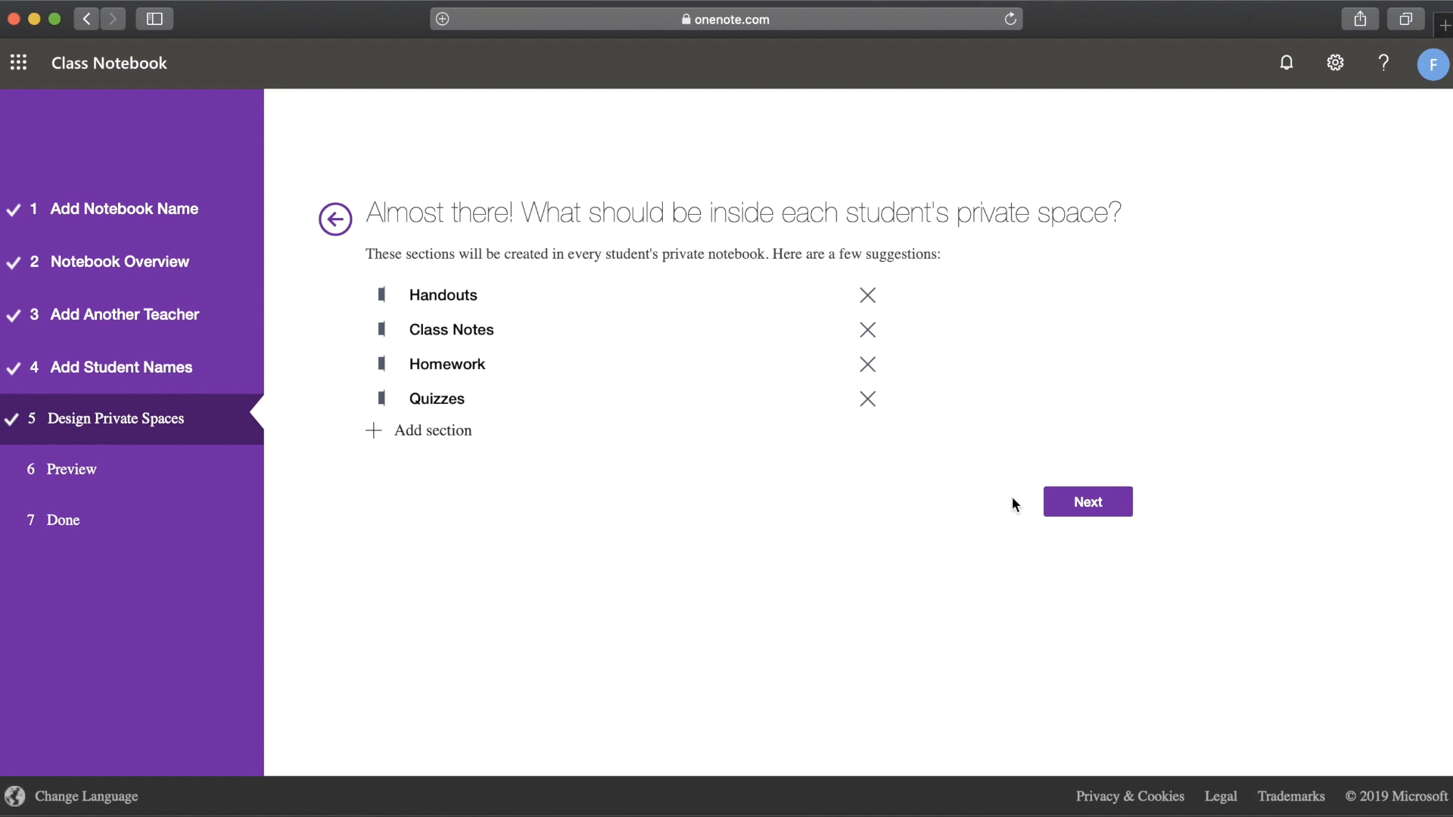
Keep the suggested private-space sections and create the notebook after previewing the teacher's and student's versions
click(1083, 505)
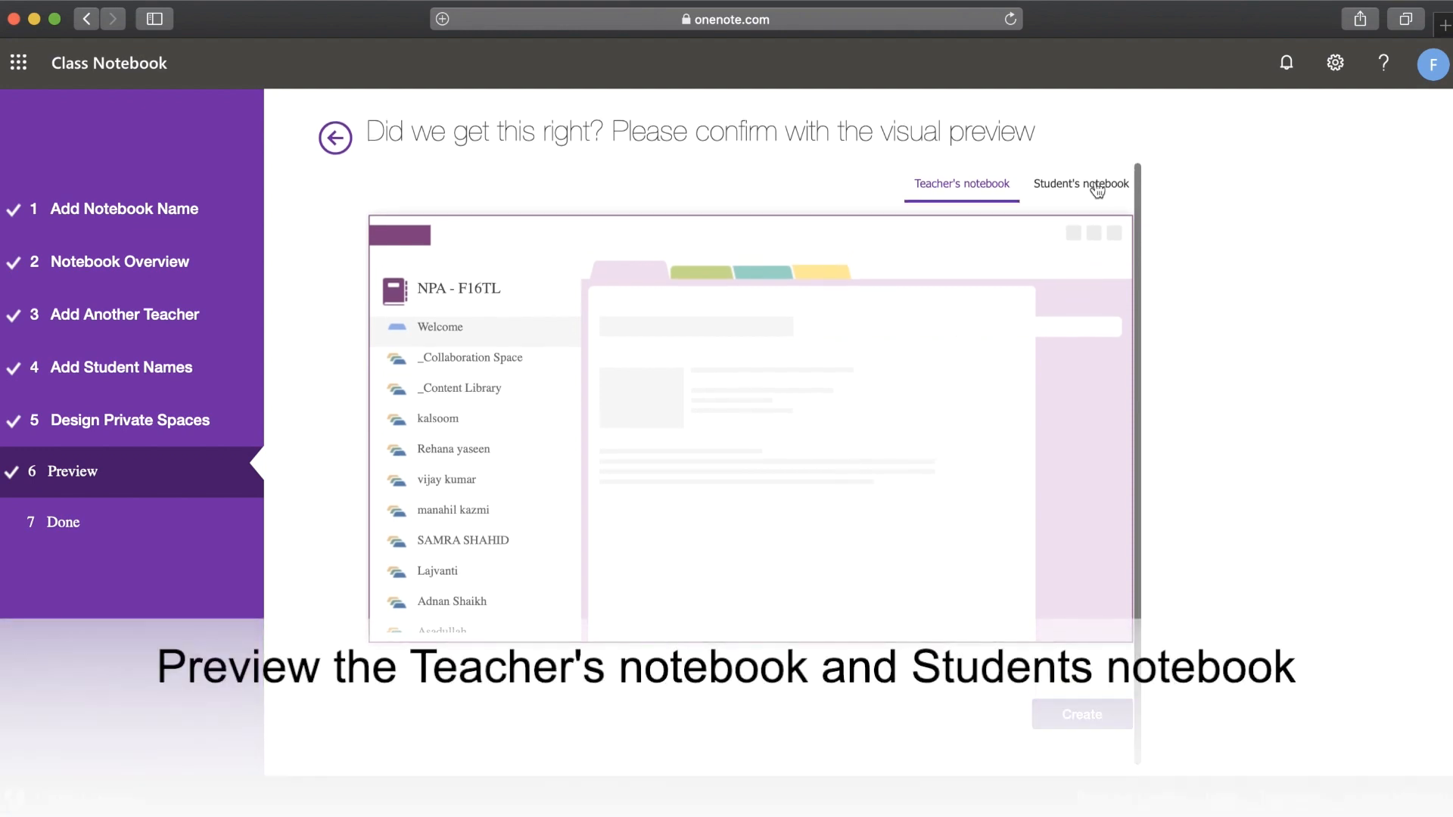
click(1097, 189)
click(979, 189)
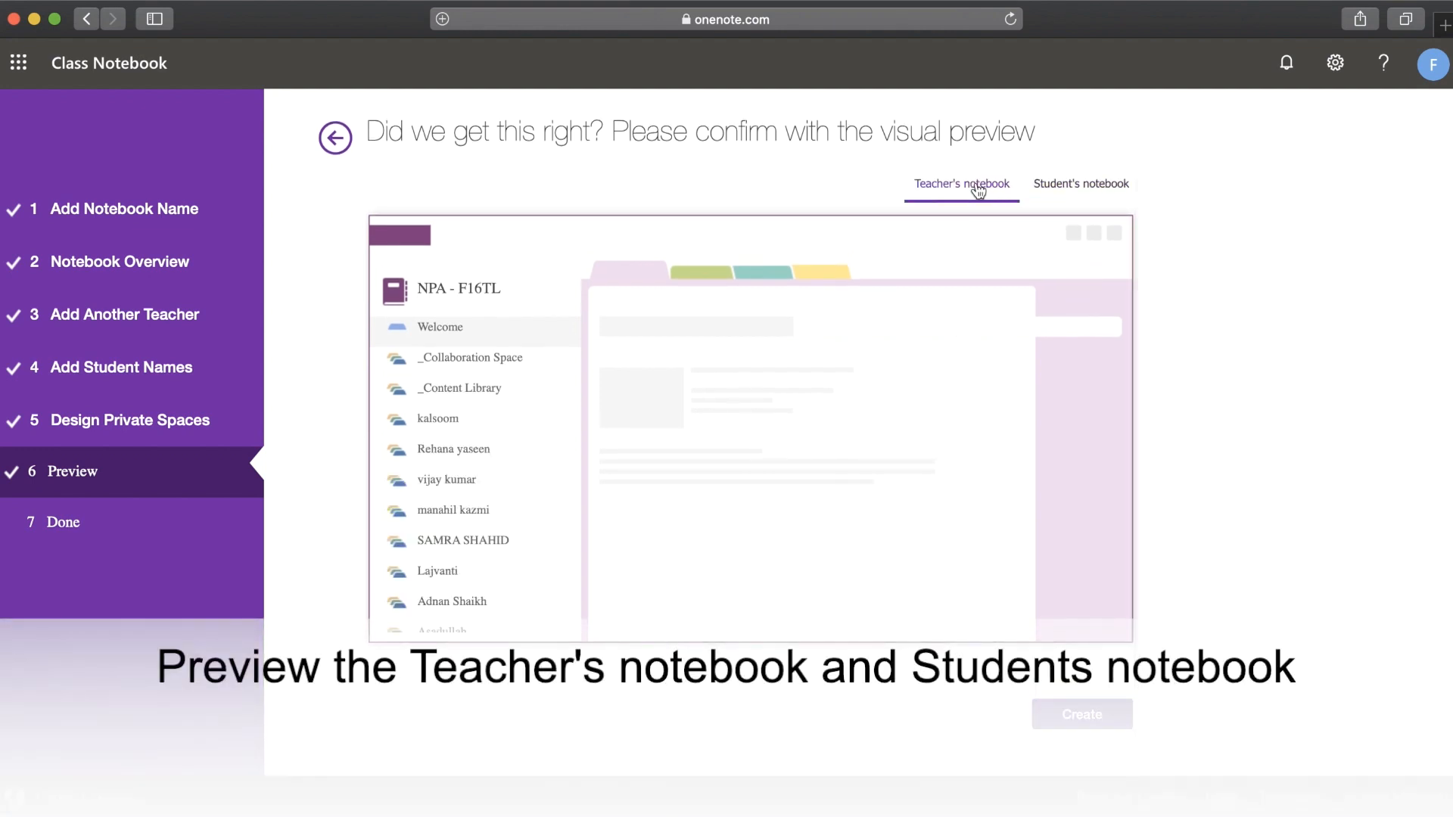
click(1114, 193)
click(991, 197)
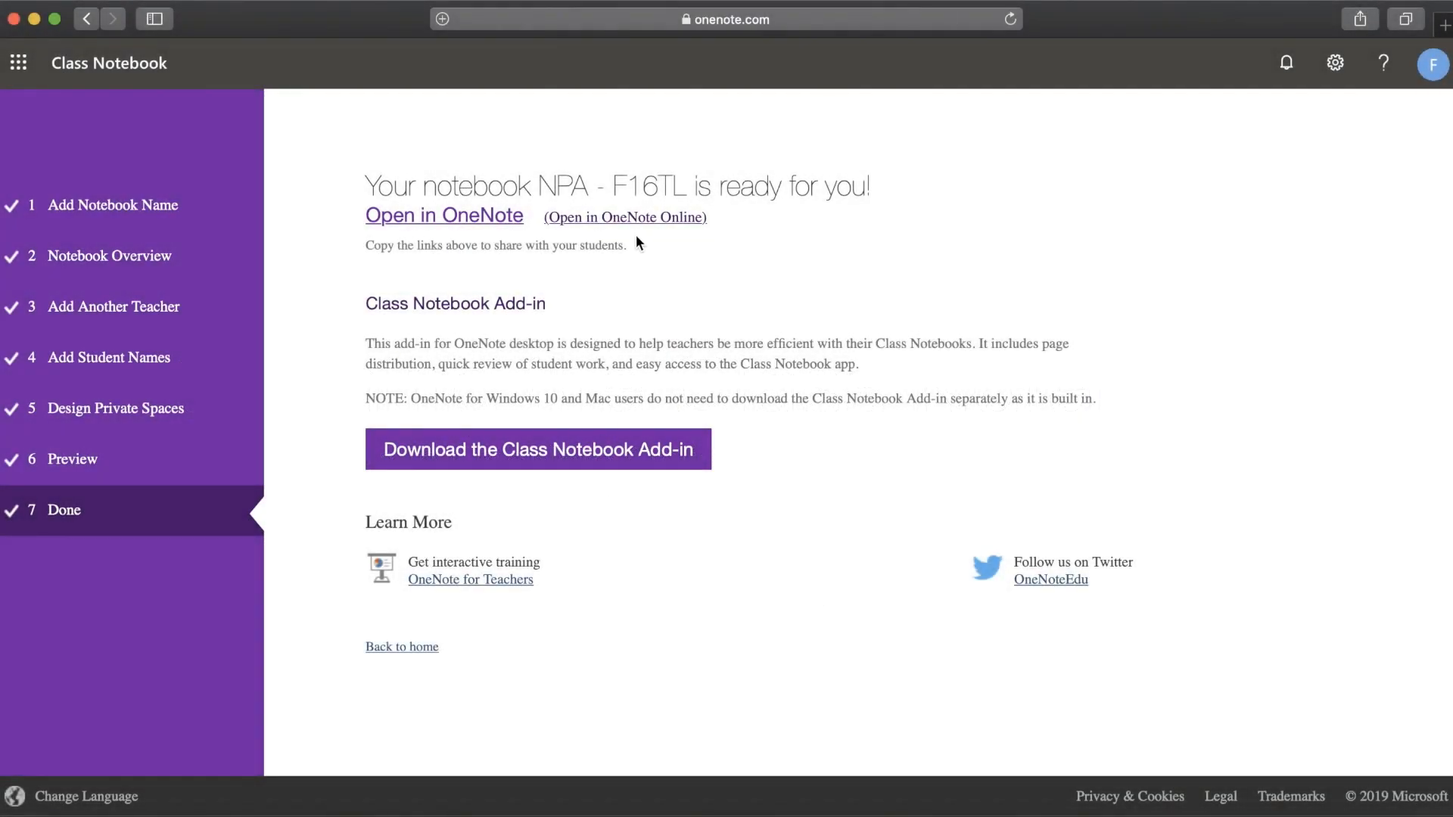
Open the notebook in OneNote Online and add a page titled "Collaborative Space" to the existing _Collaboration Space section
click(634, 217)
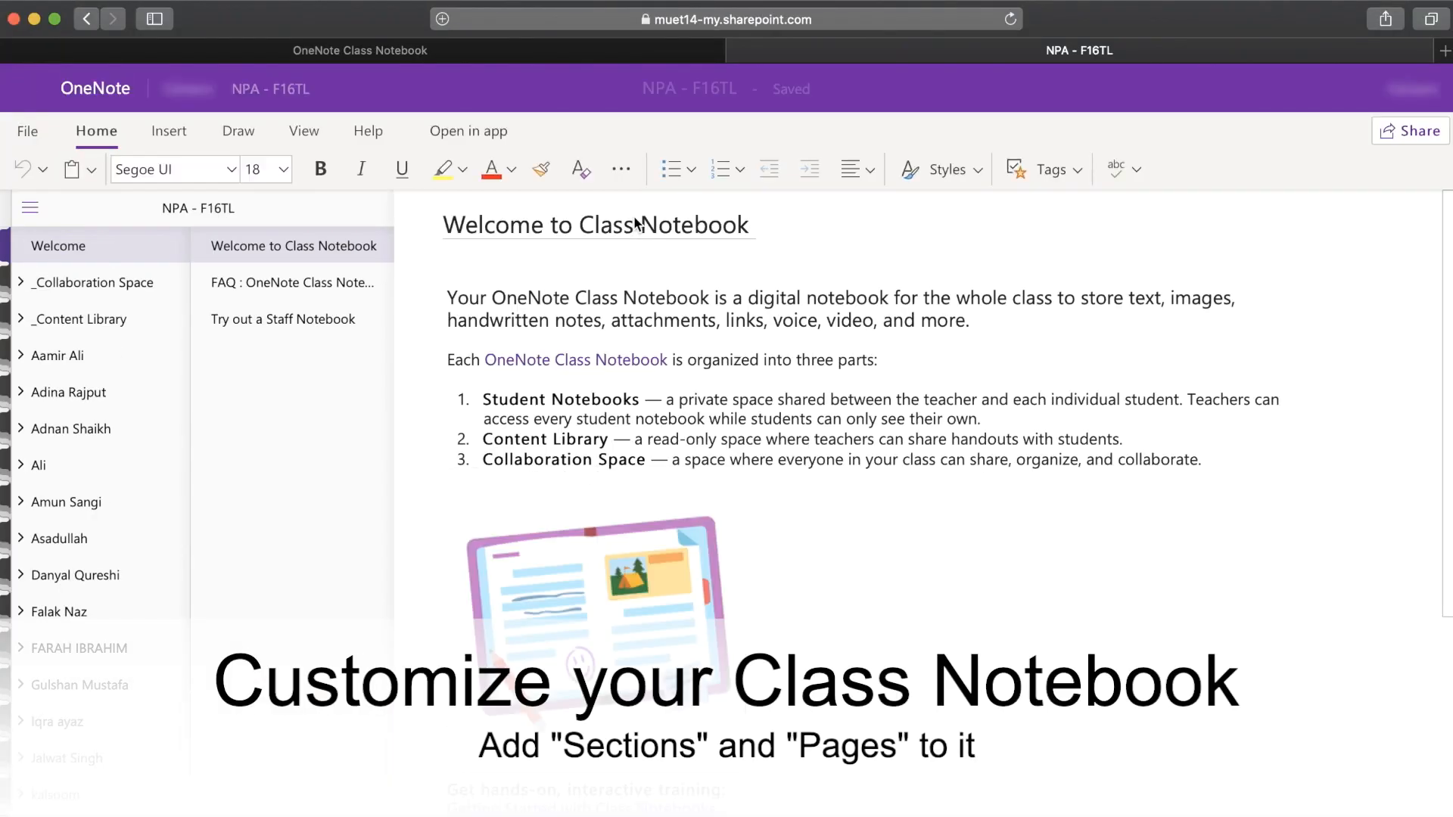
click(24, 285)
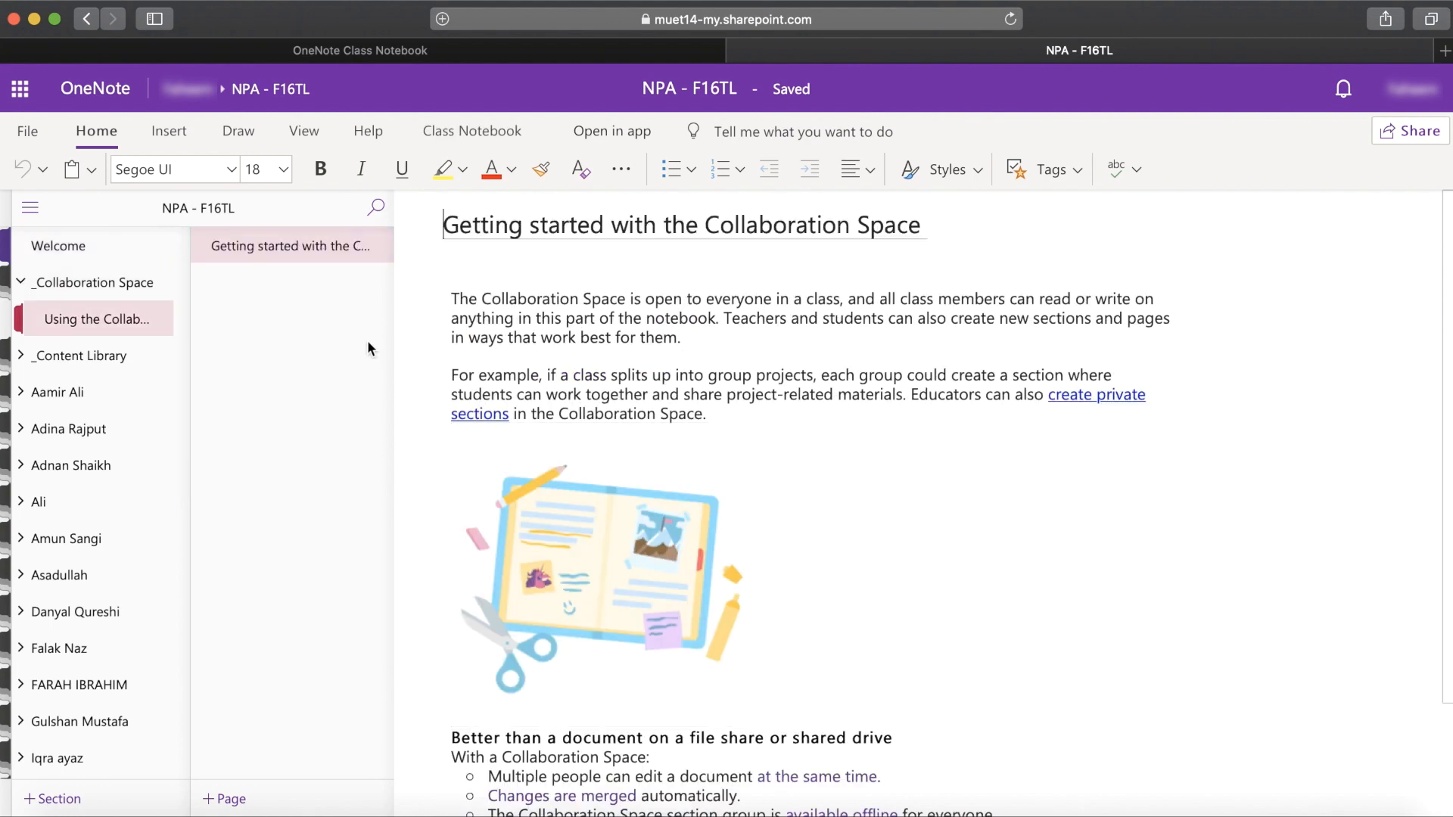
click(225, 798)
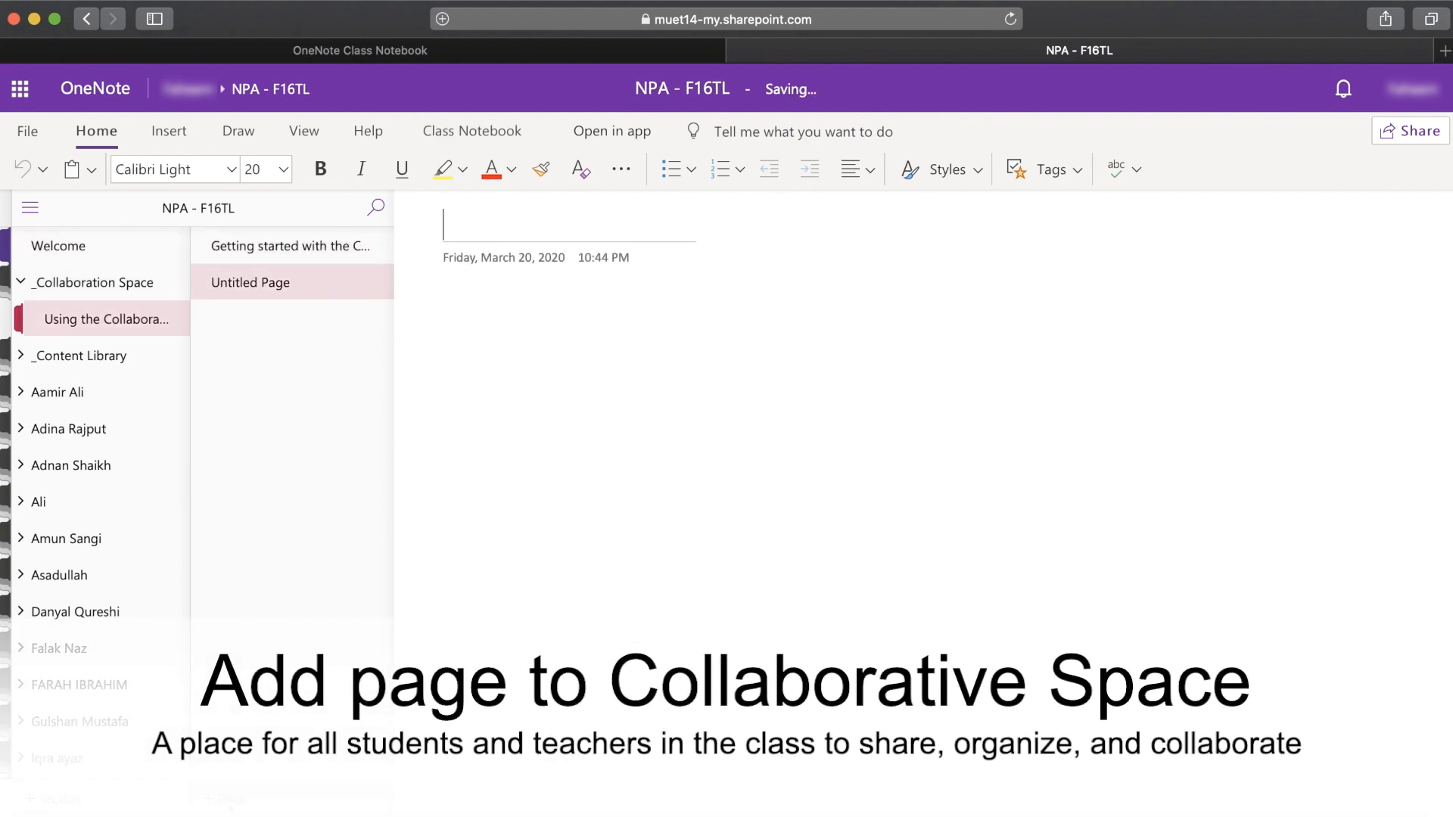
text(Colla)
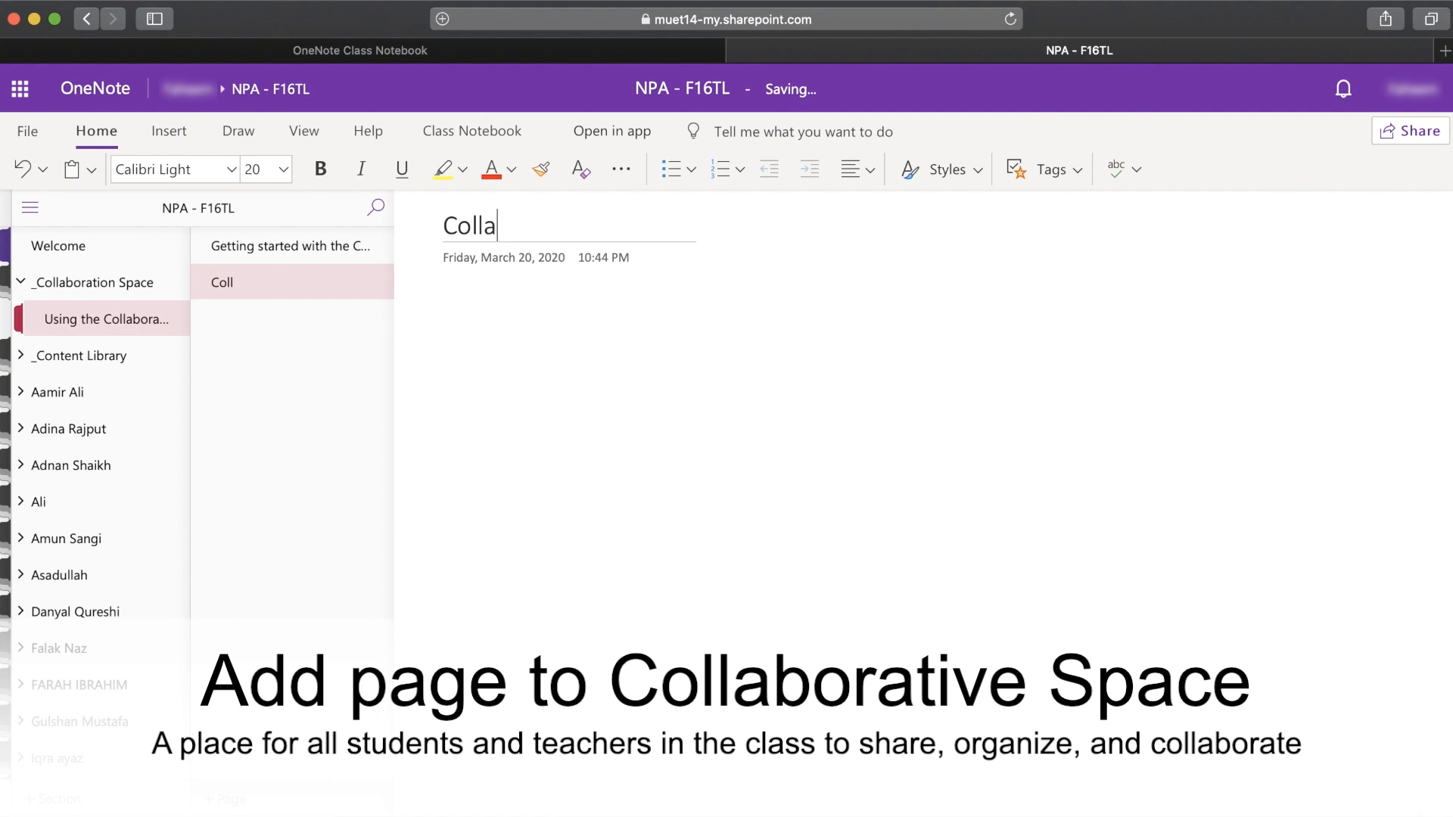
text(borative Space)
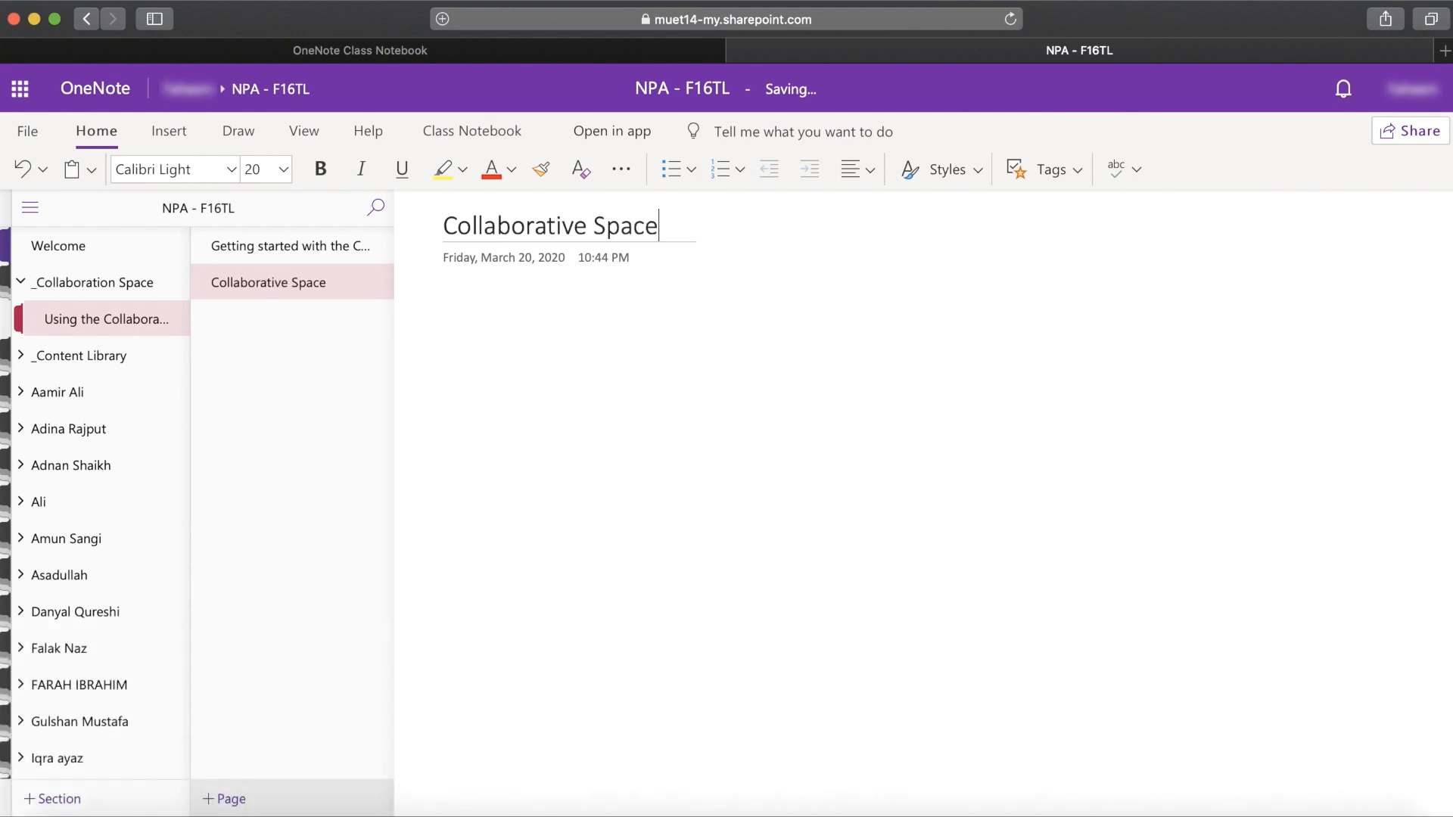
Write "Students and Teachers can work together ..." in the body of the Collaborative Space page
key(Return)
text(Students and Teache)
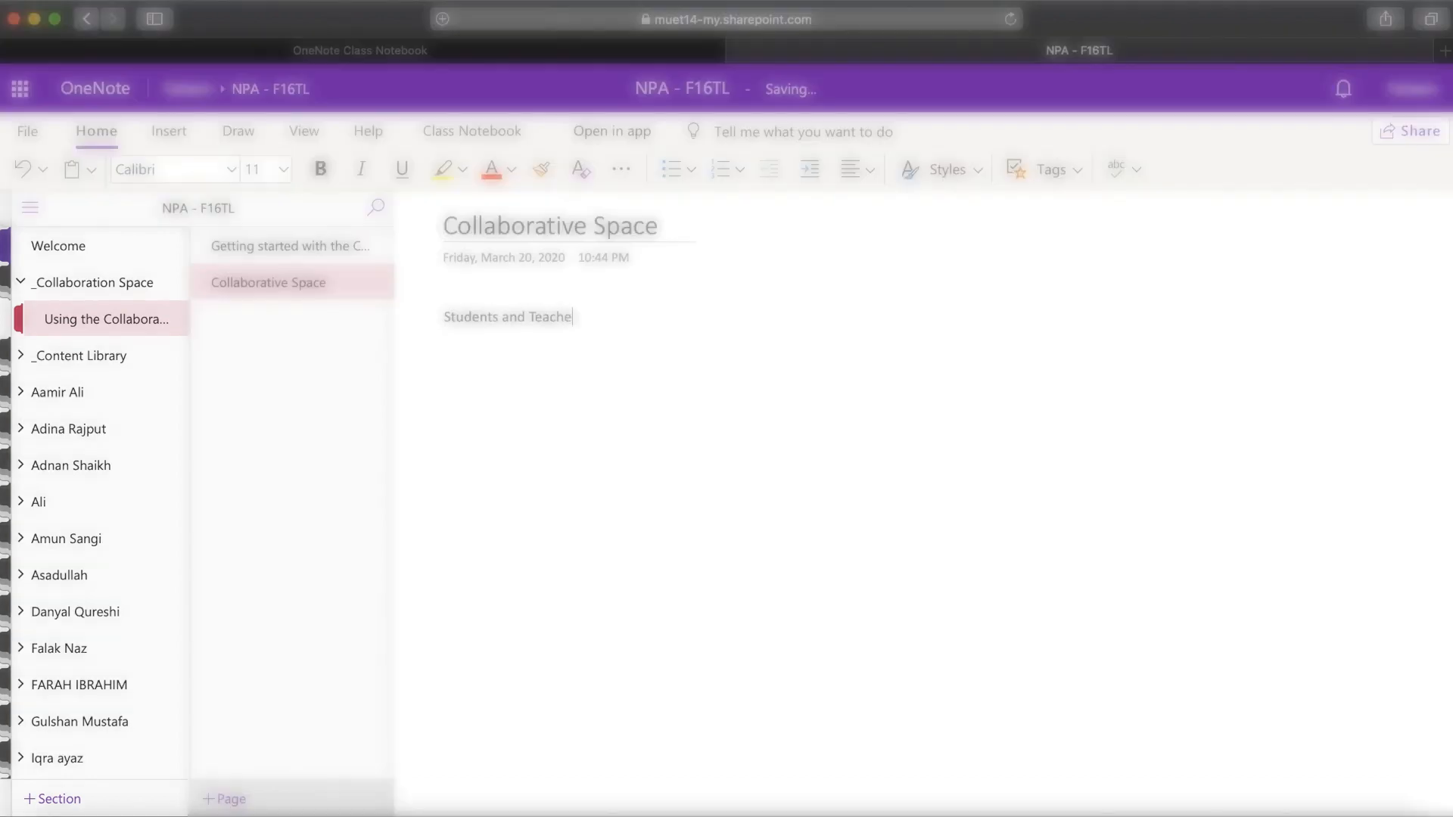
text(rs can work togethe)
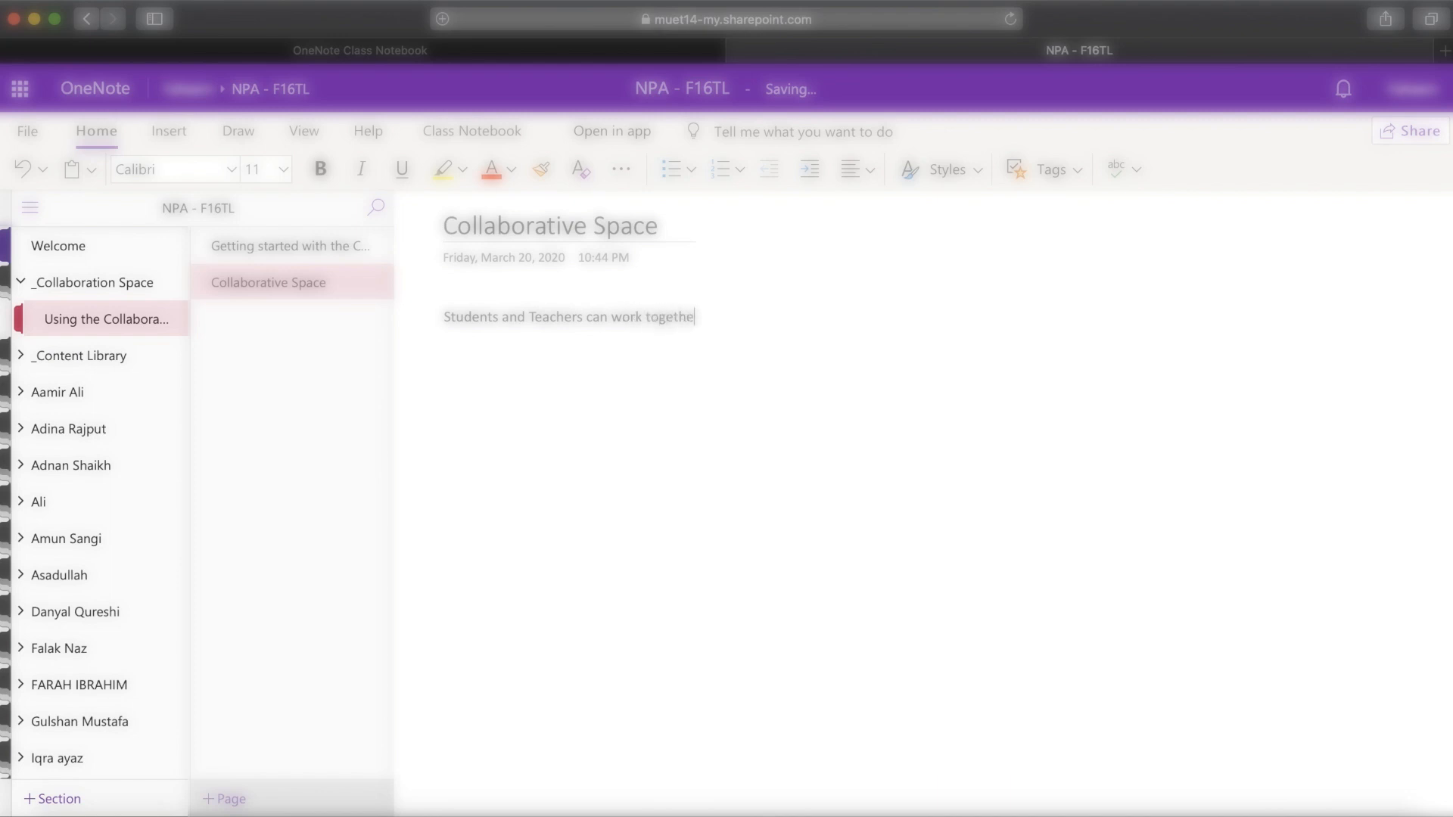
text(r ...)
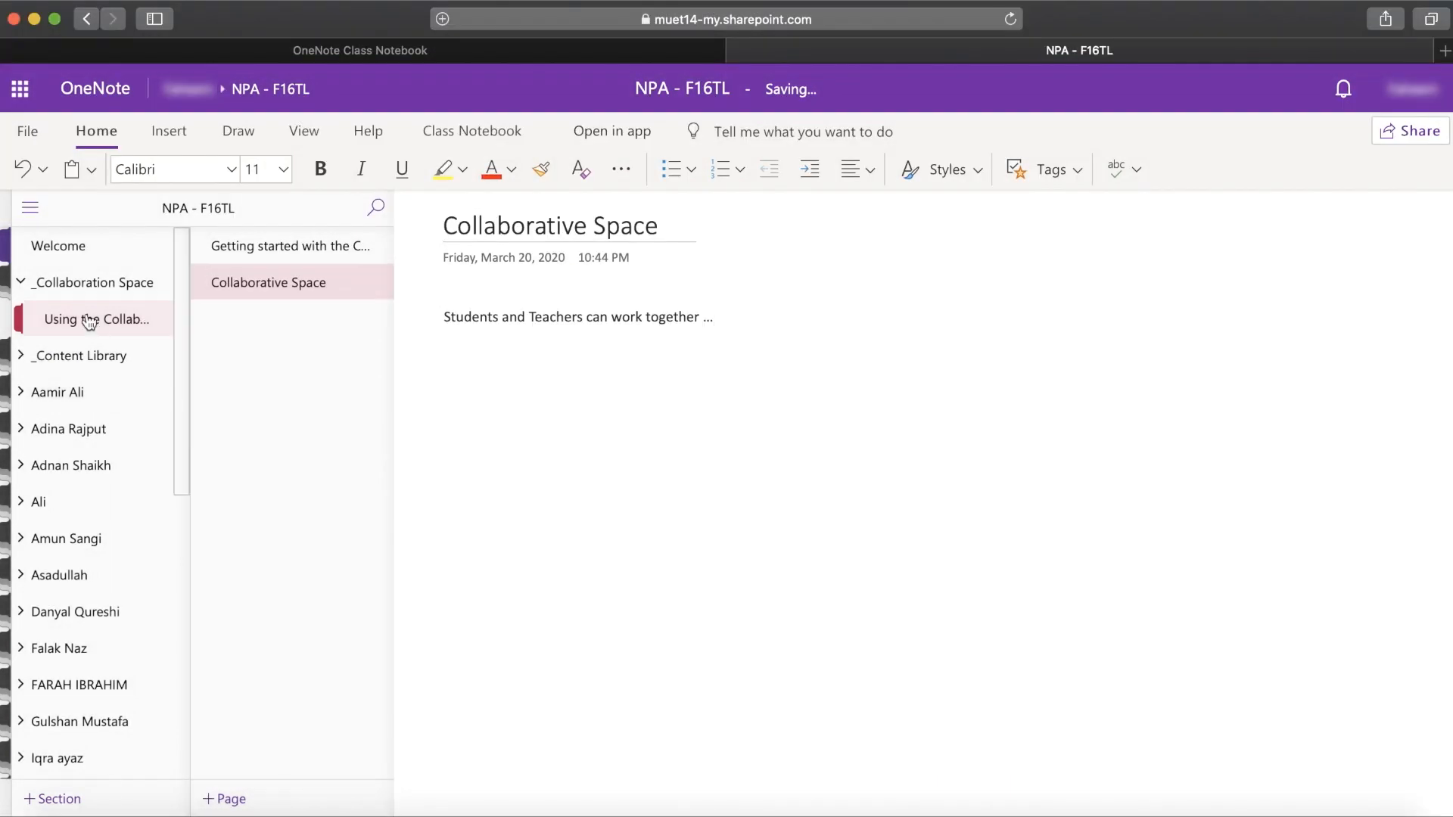
Create a new section named "Ideas" in the _Collaboration Space section group
click(87, 321)
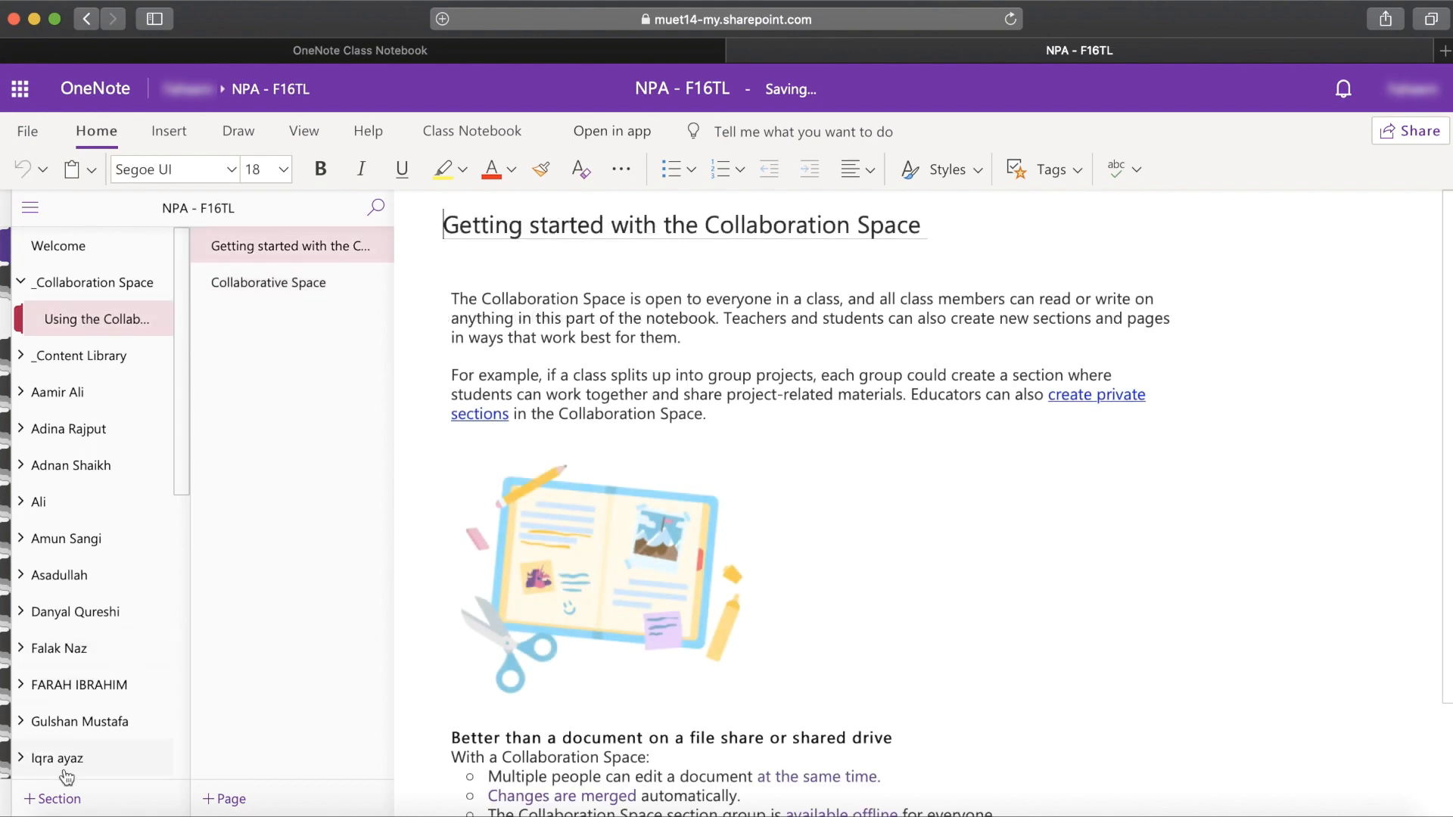
click(53, 799)
text(Create )
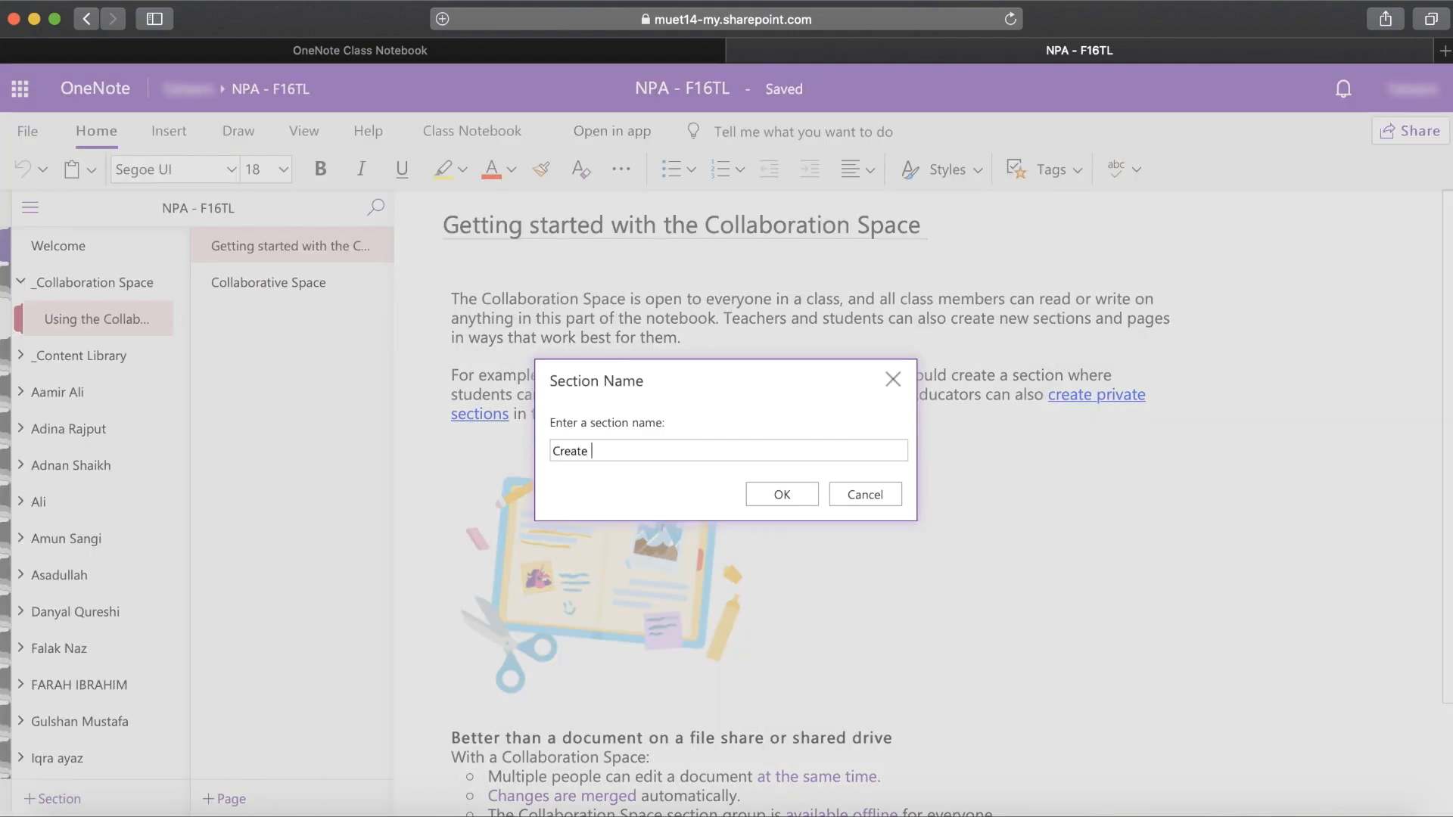
text(a Section in Collaborative Space)
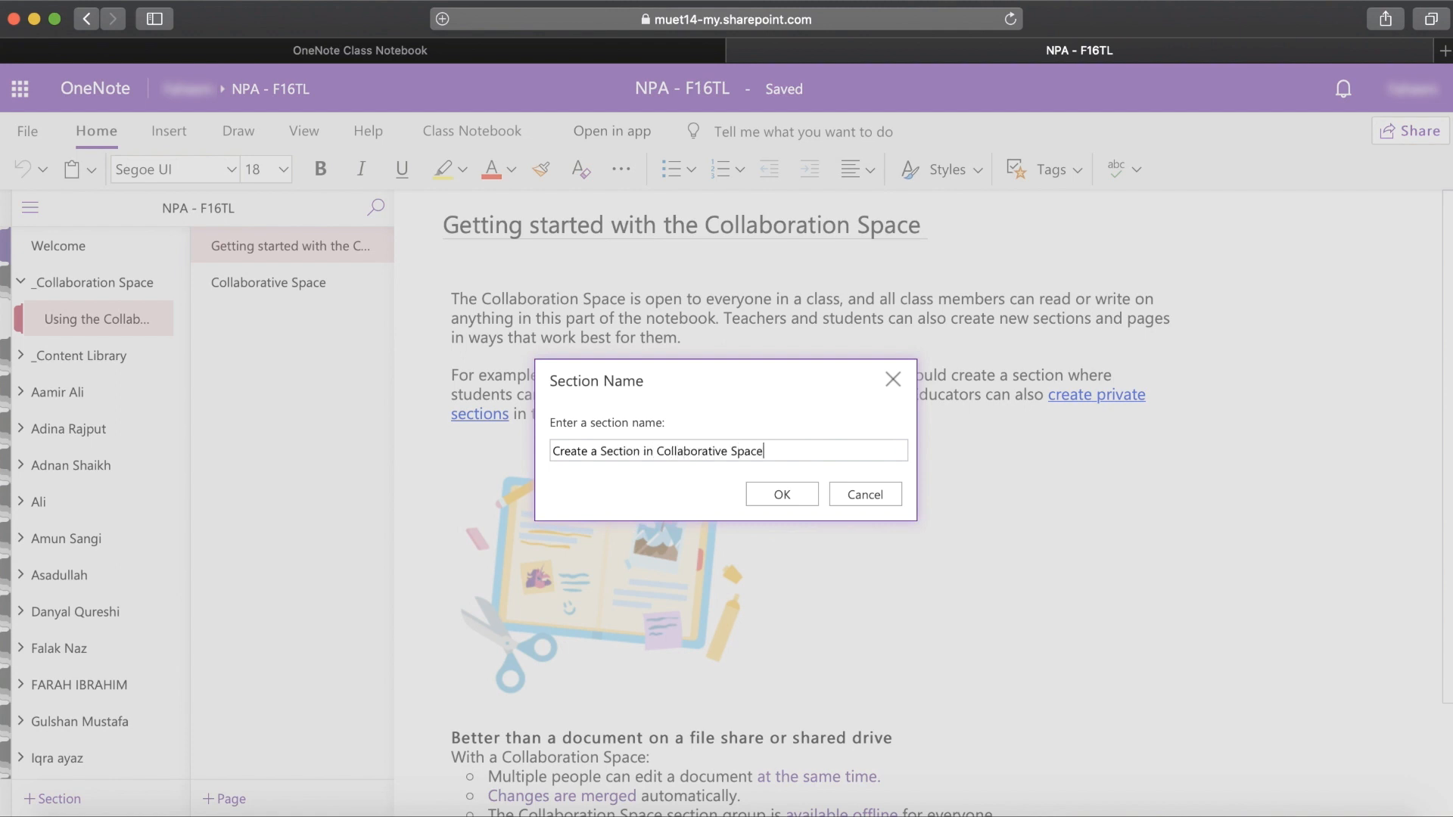
key(super+a)
text(Ideas)
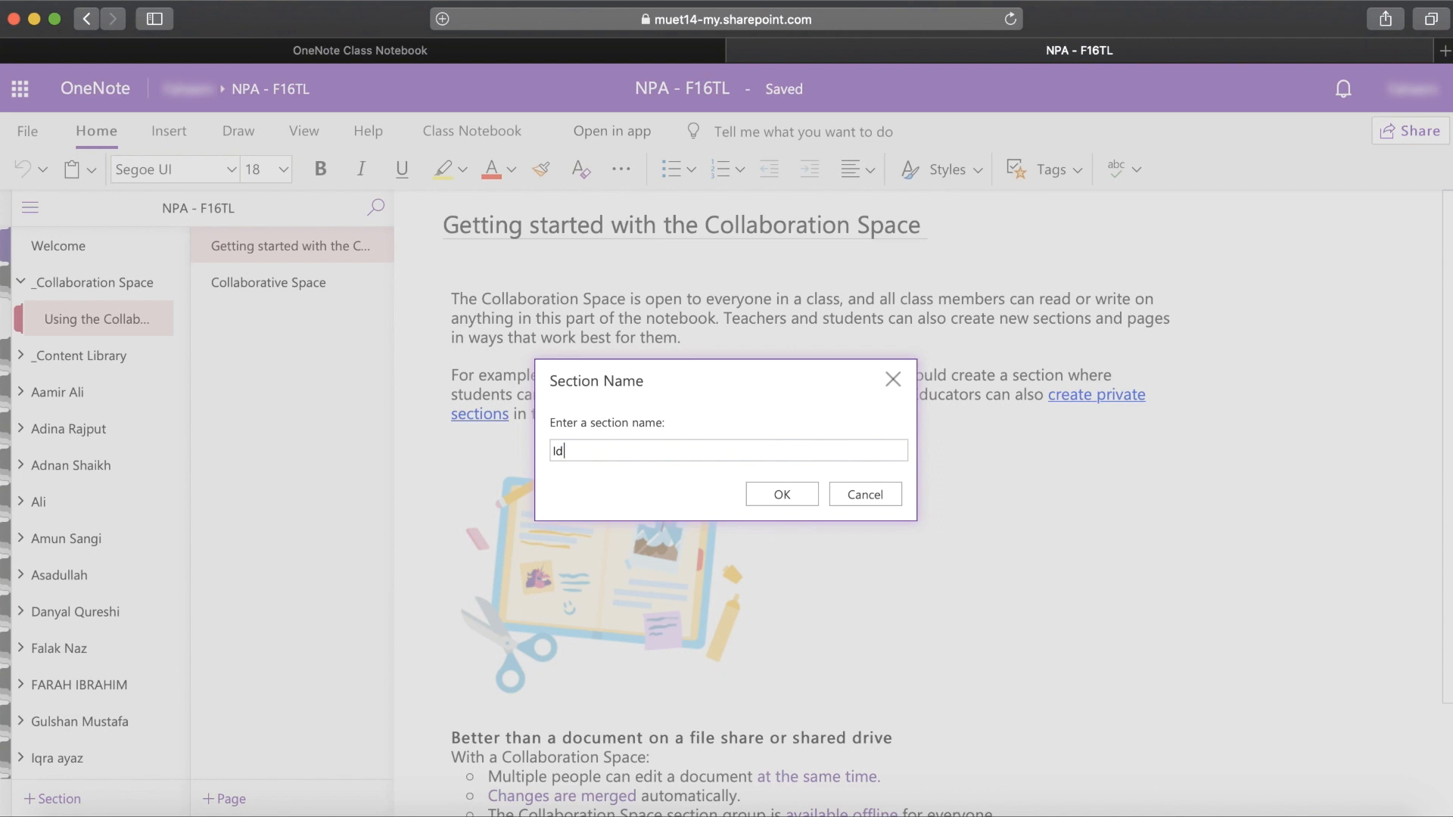
click(782, 494)
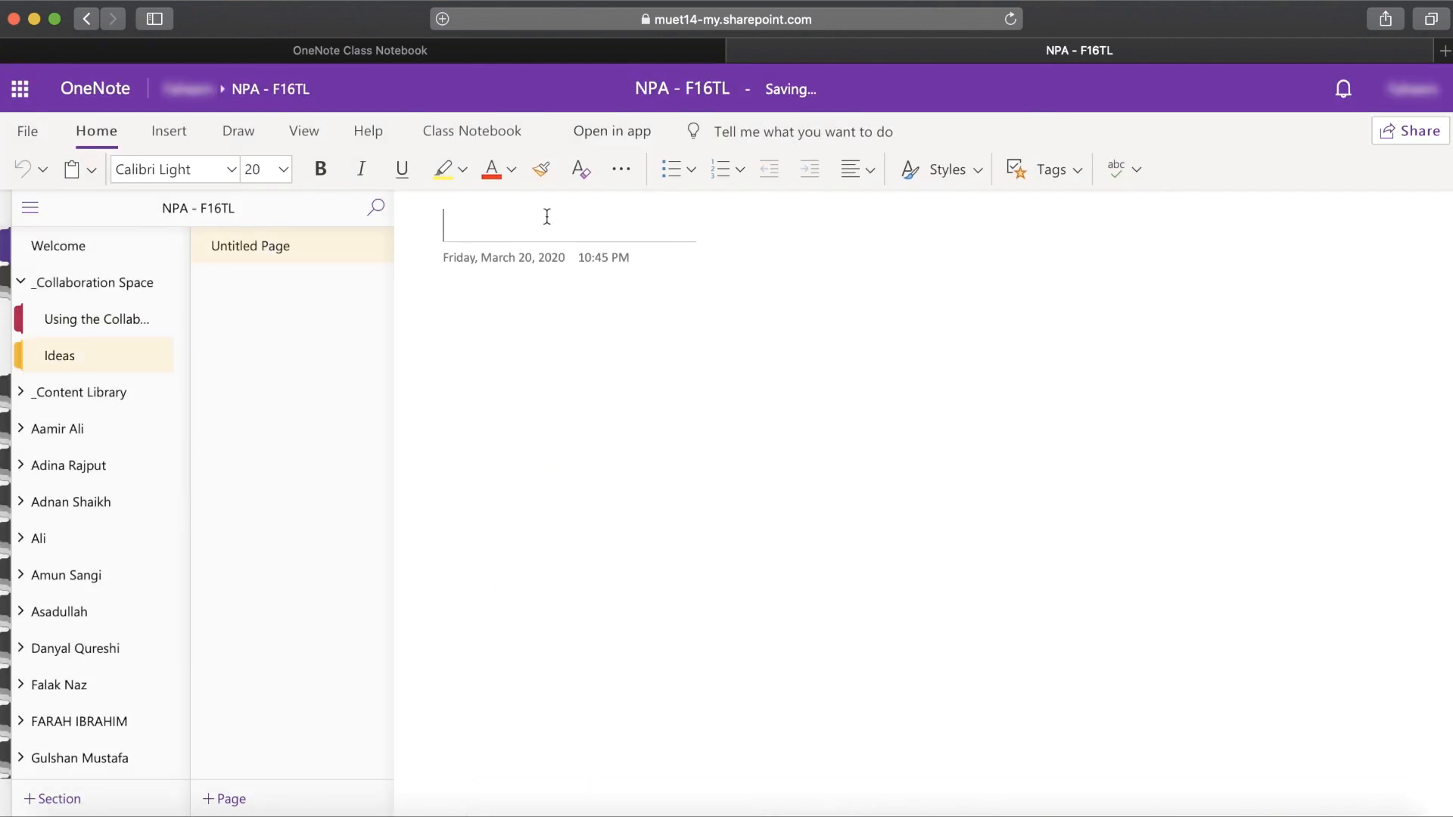
Title the Ideas section's page "Project on Security" and write "Share your literative review." in its body
text(Project )
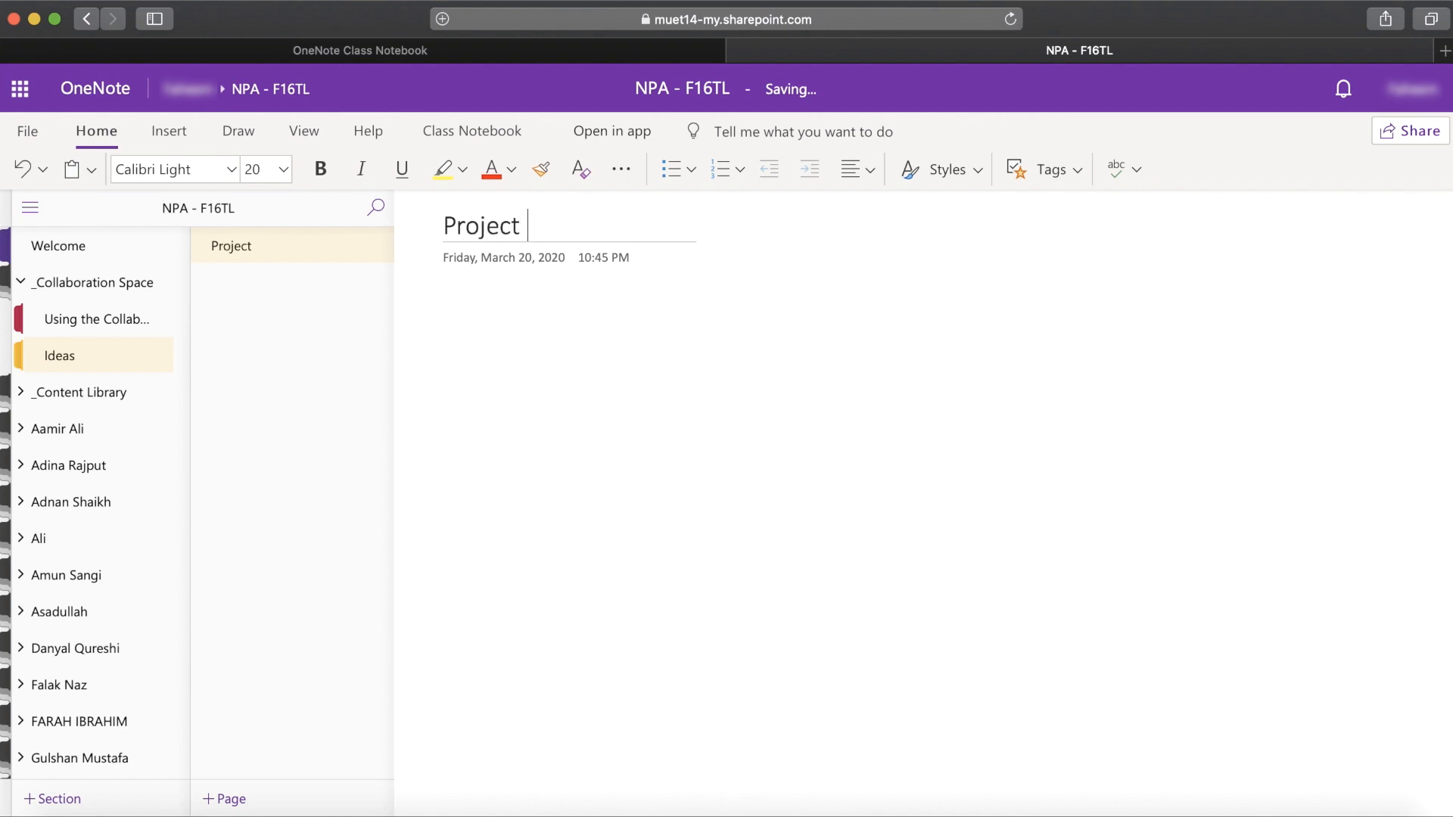
text(on Security)
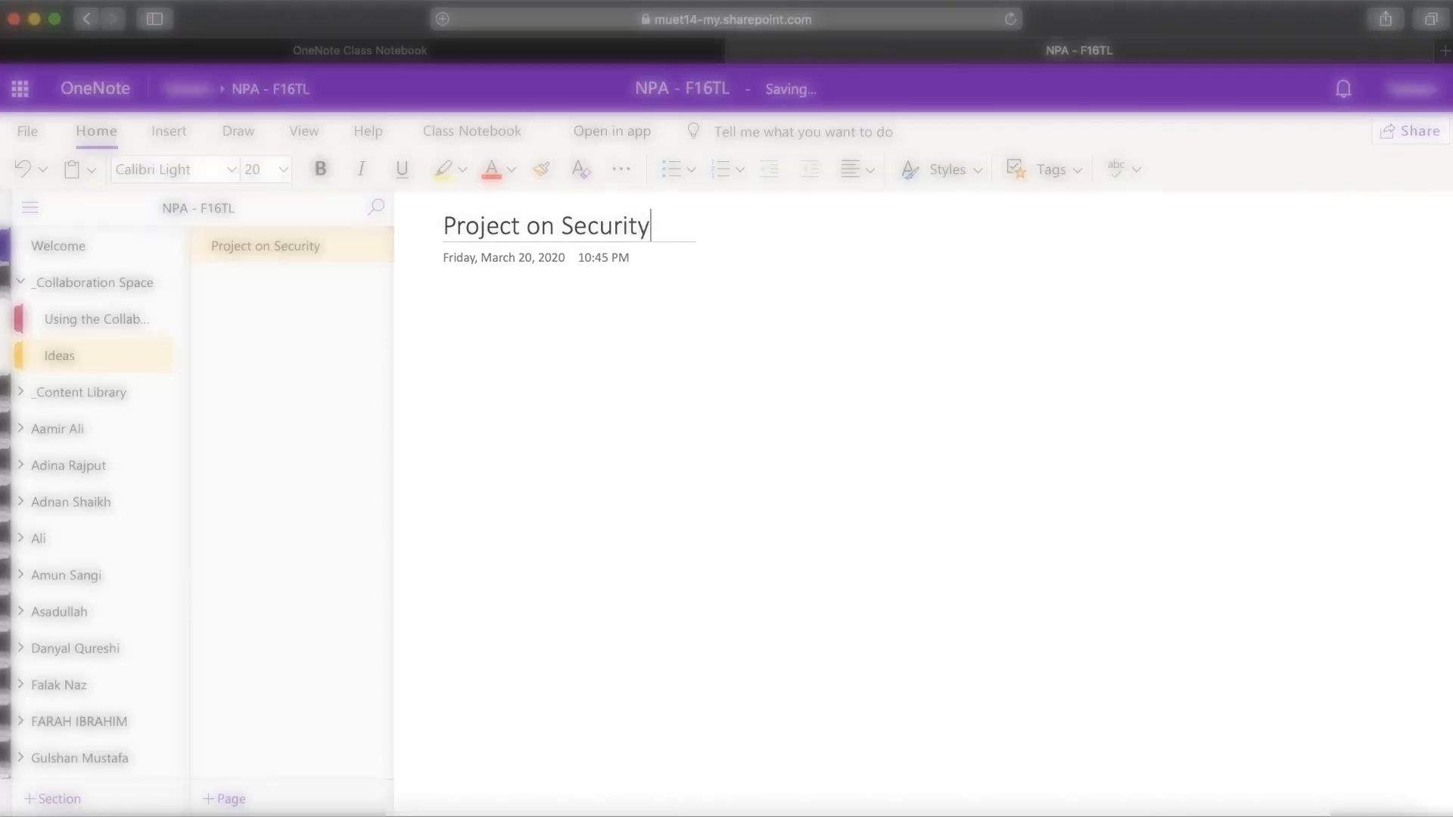
key(Return)
text(Sh)
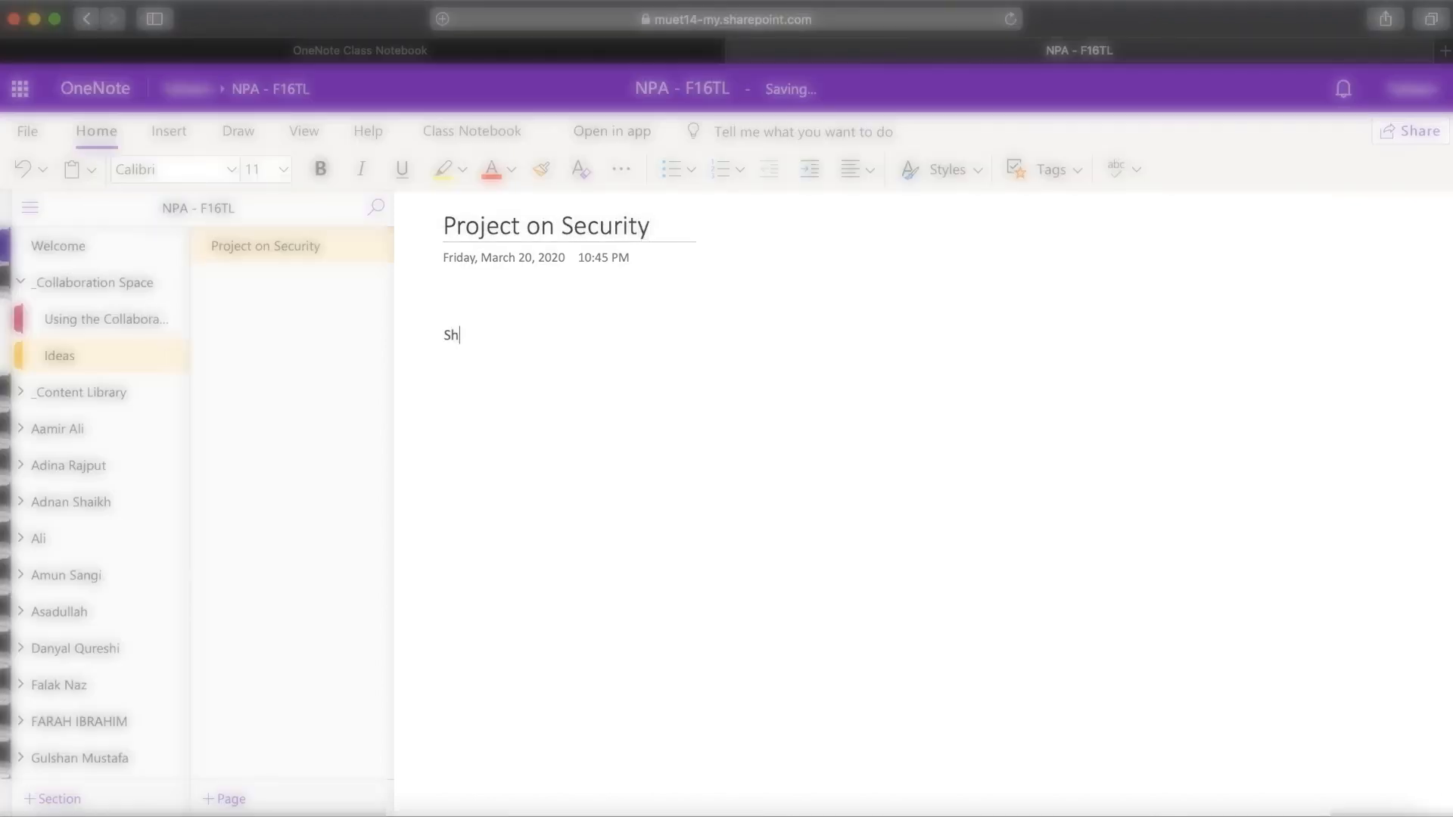
text(are your literative review.)
Correct the misspelled word "literative" to "literature" in the page body
right_click(534, 338)
click(545, 359)
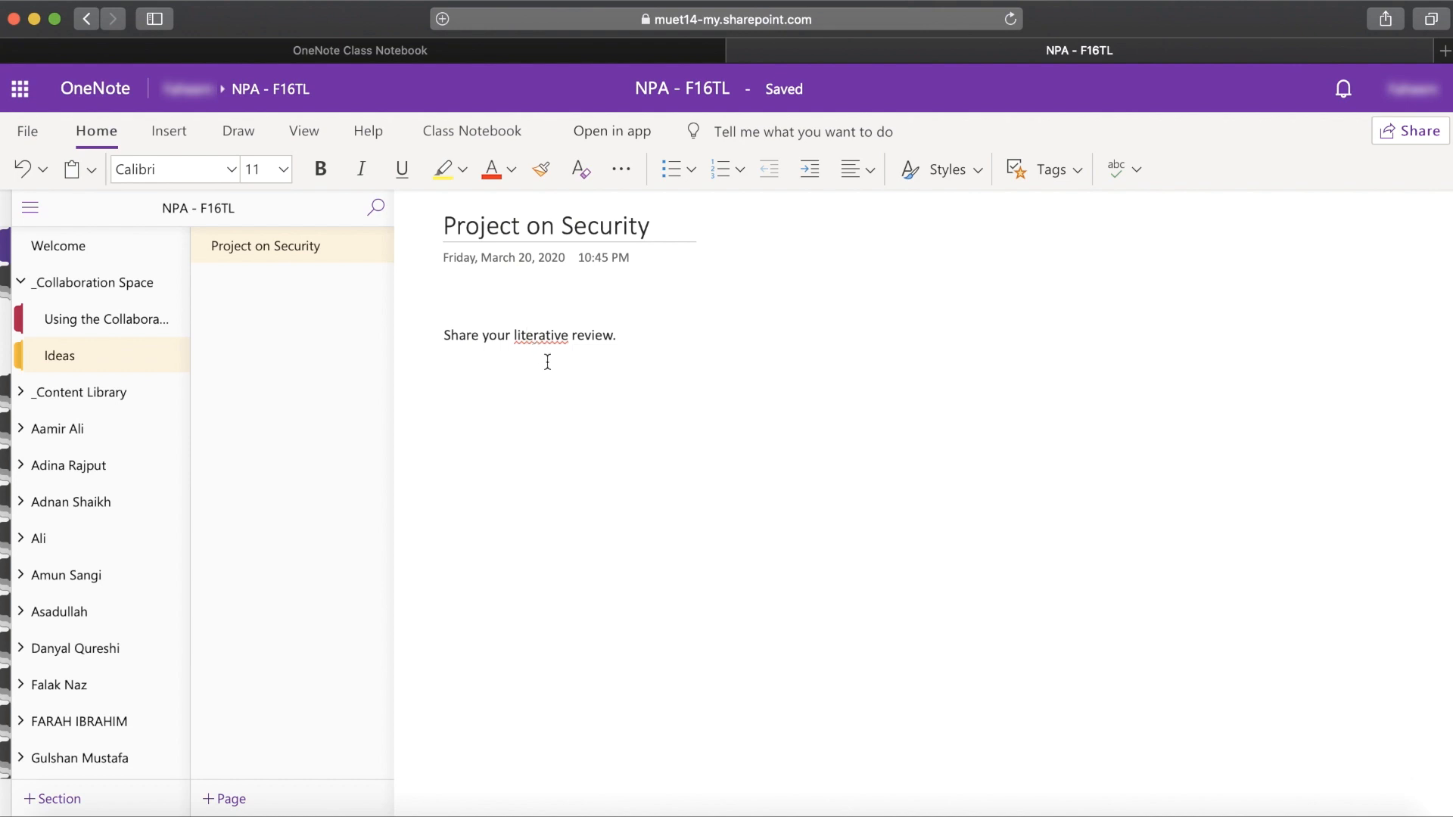
key(BackSpace)
key(BackSpace)
text(ur)
Create a new section named "Course Material" in the _Content Library section group
click(18, 395)
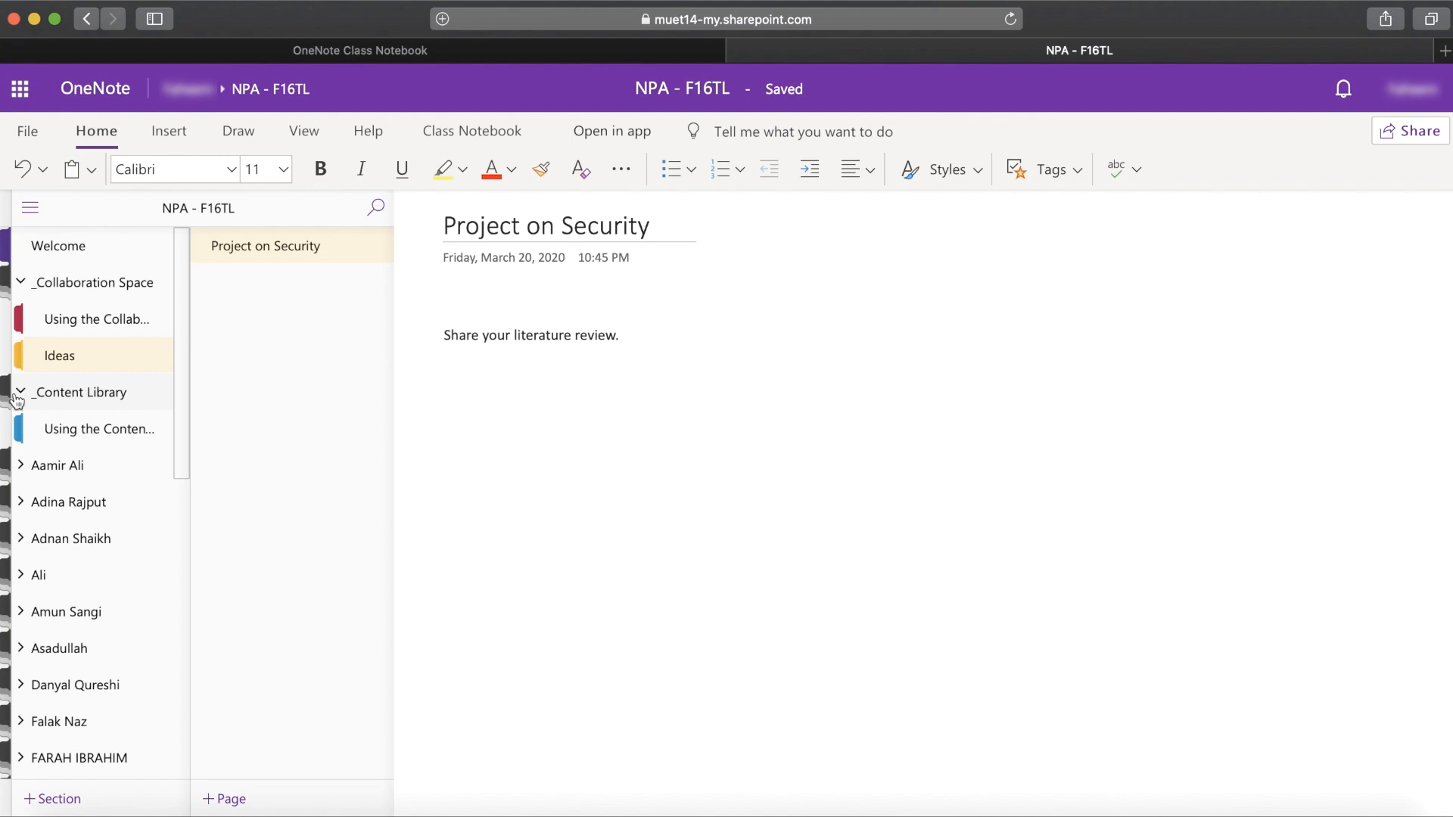
click(41, 428)
click(53, 798)
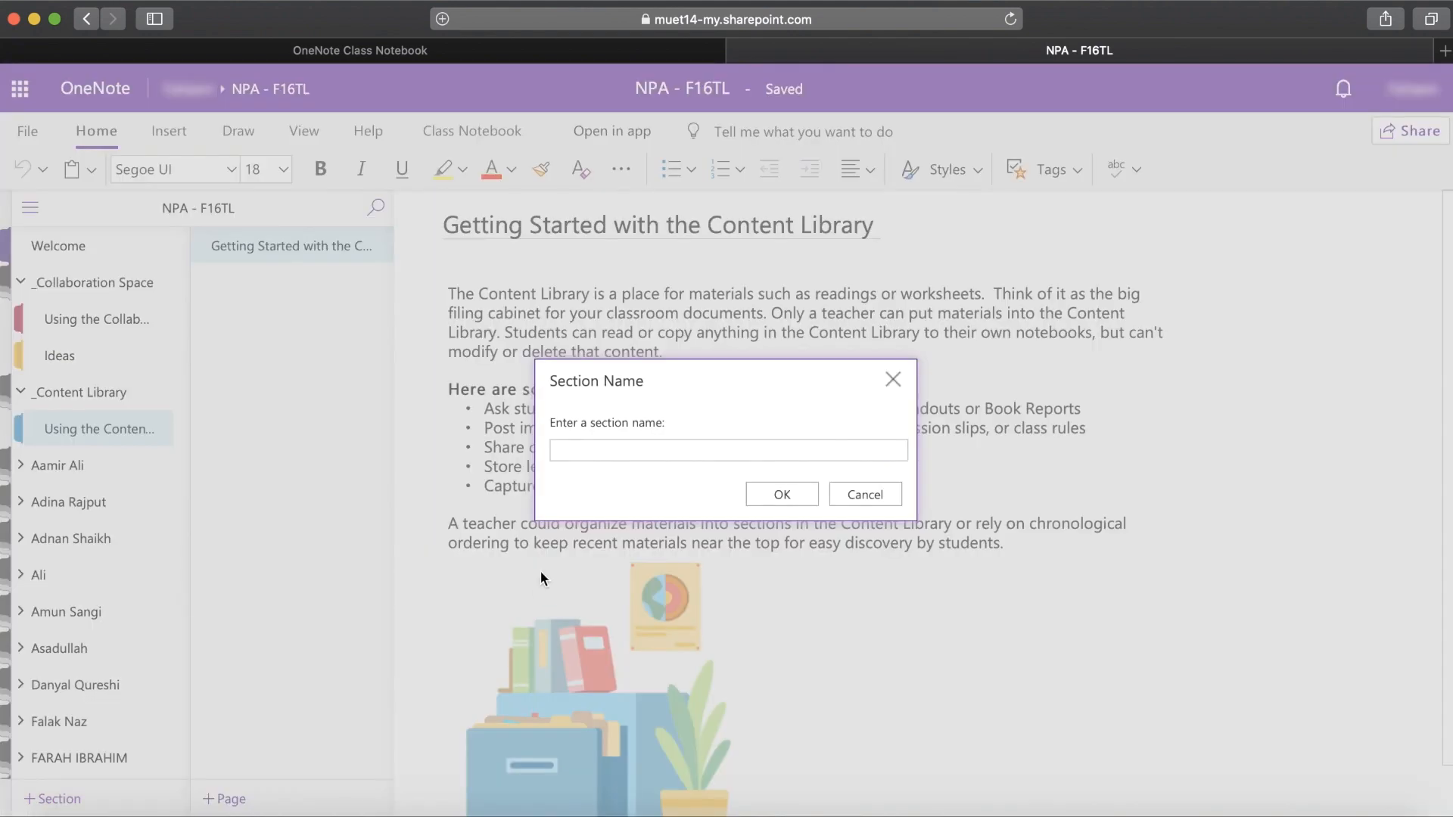
text(Teacher only section)
key(super+a)
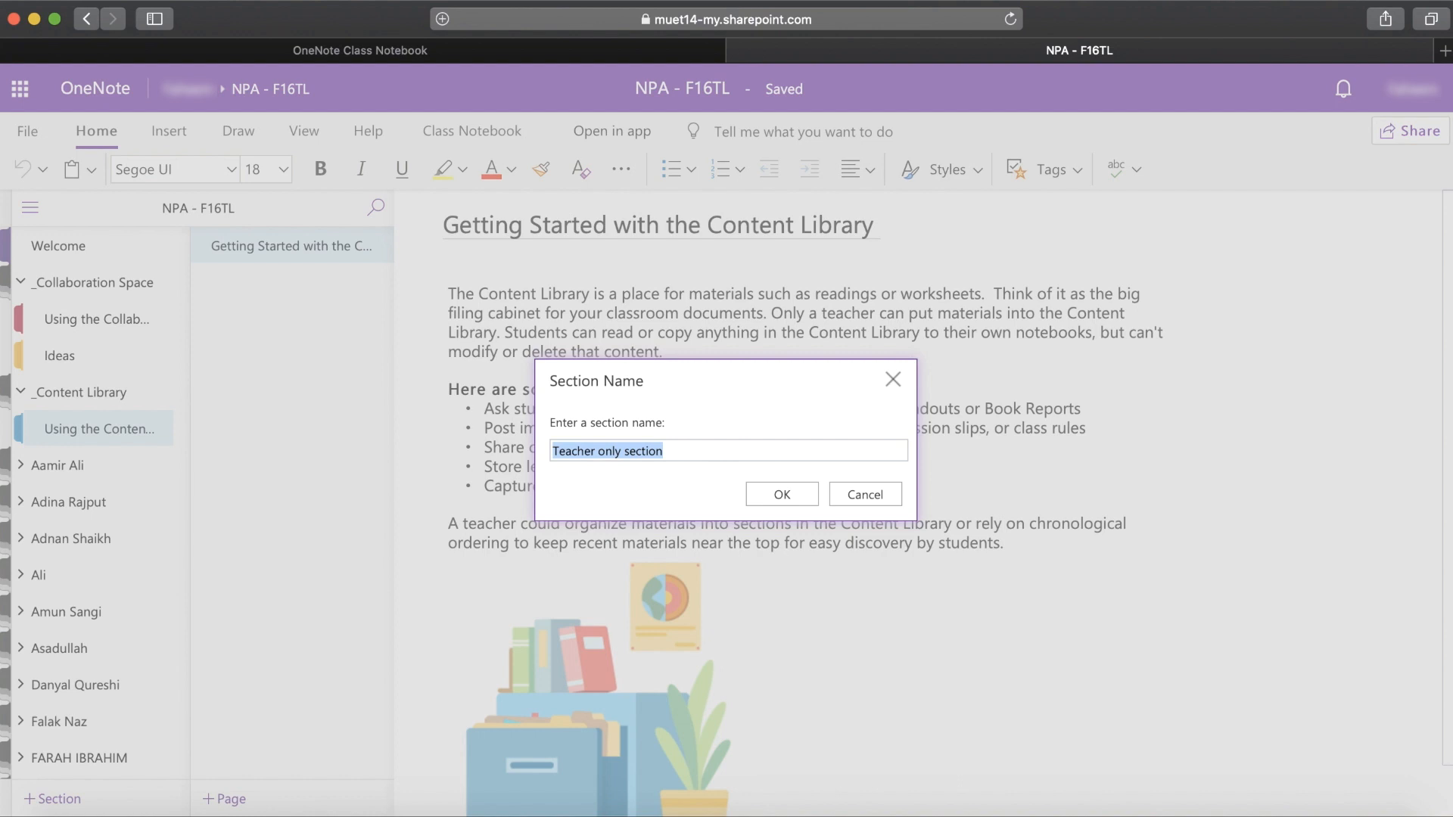
text(Teachingf)
key(BackSpace)
key(BackSpace)
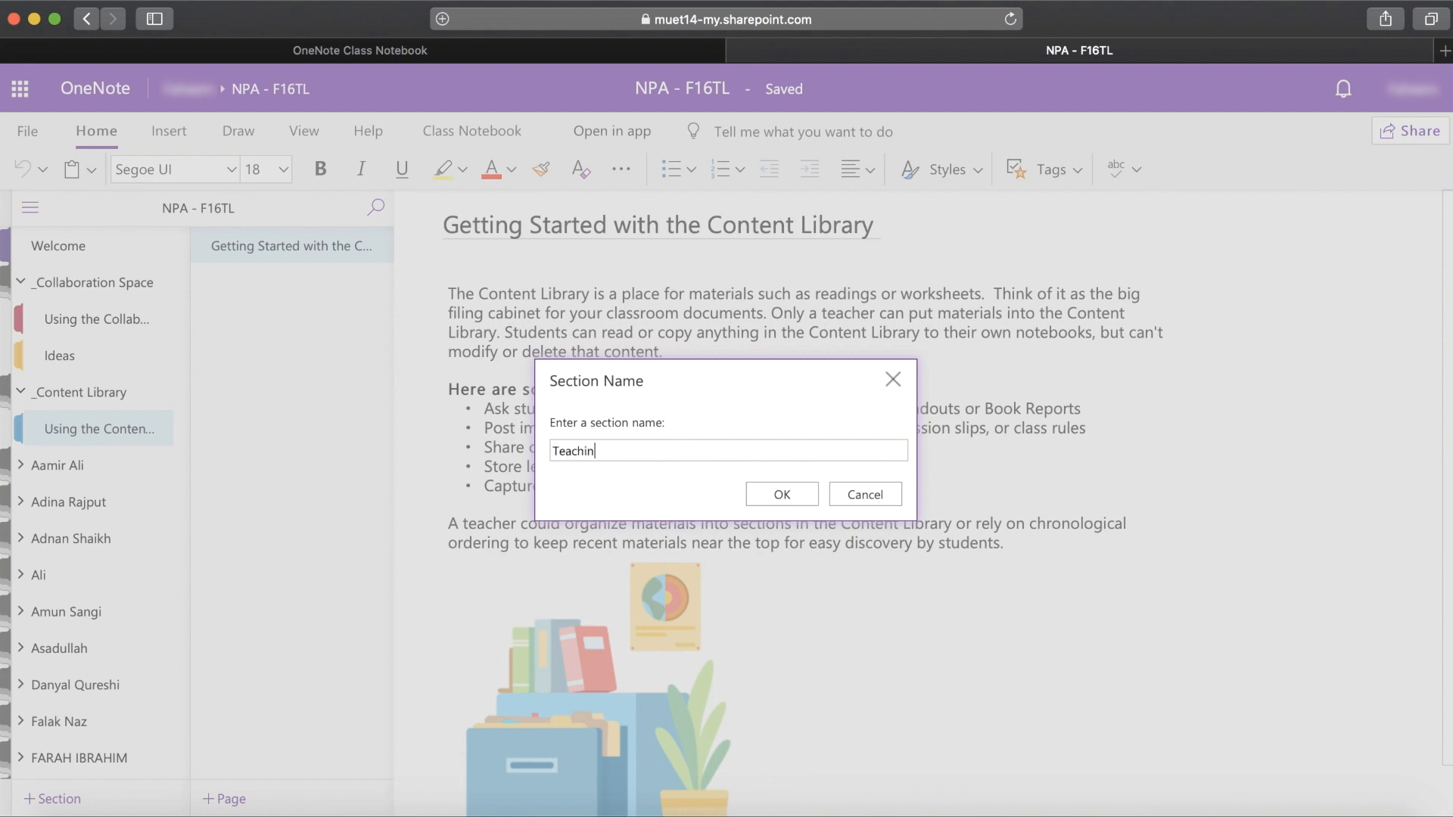
key(BackSpace)
key(BackSpace)
key(BackSpace)
key(BackSpace)
key(BackSpace)
key(BackSpace)
key(BackSpace)
text(Course Material)
click(793, 494)
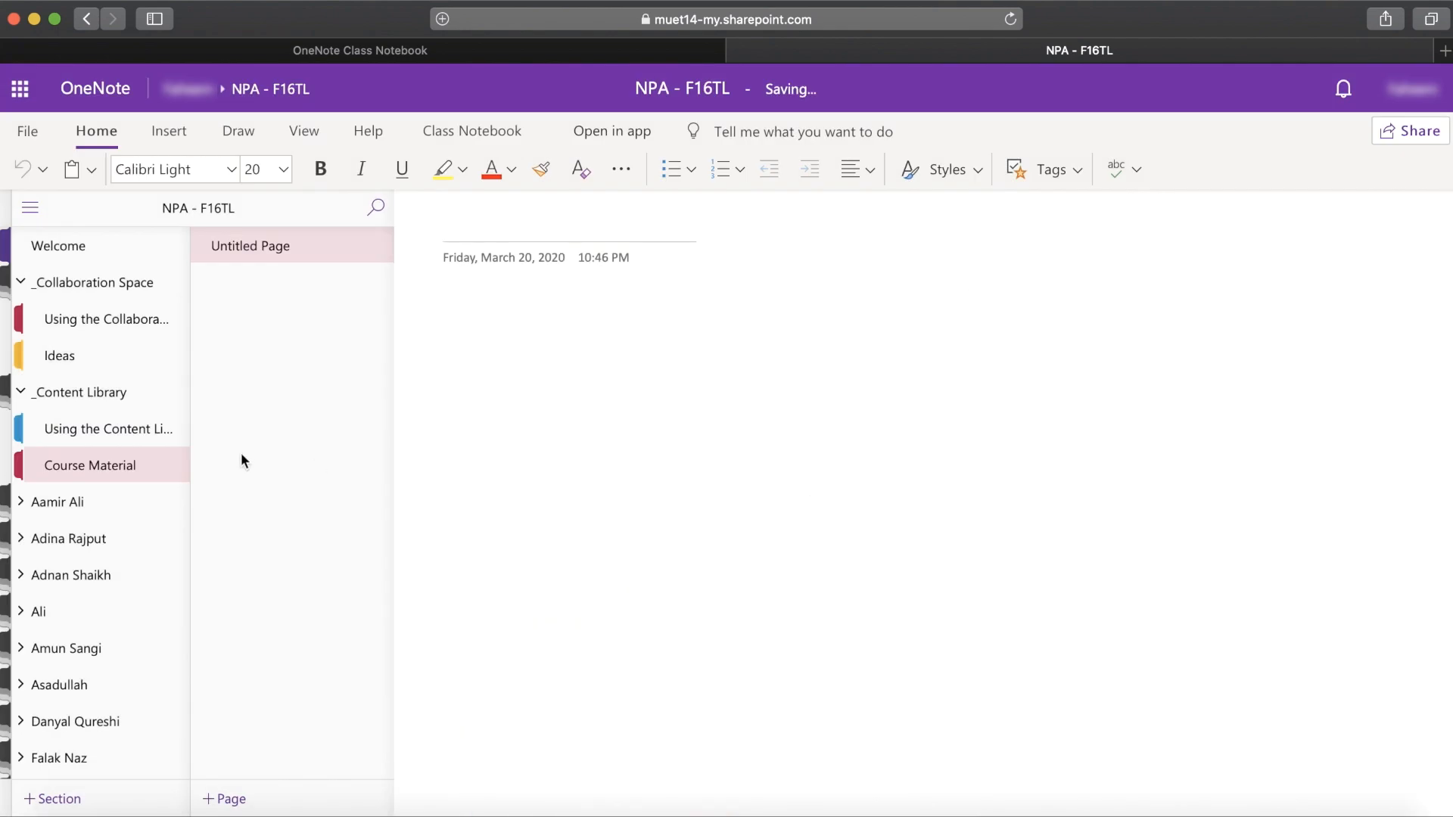
Title the Course Material page "Teaching Plan" and write "If have a word document or pdf. You can just add it." in its body
text(Teaching Plan)
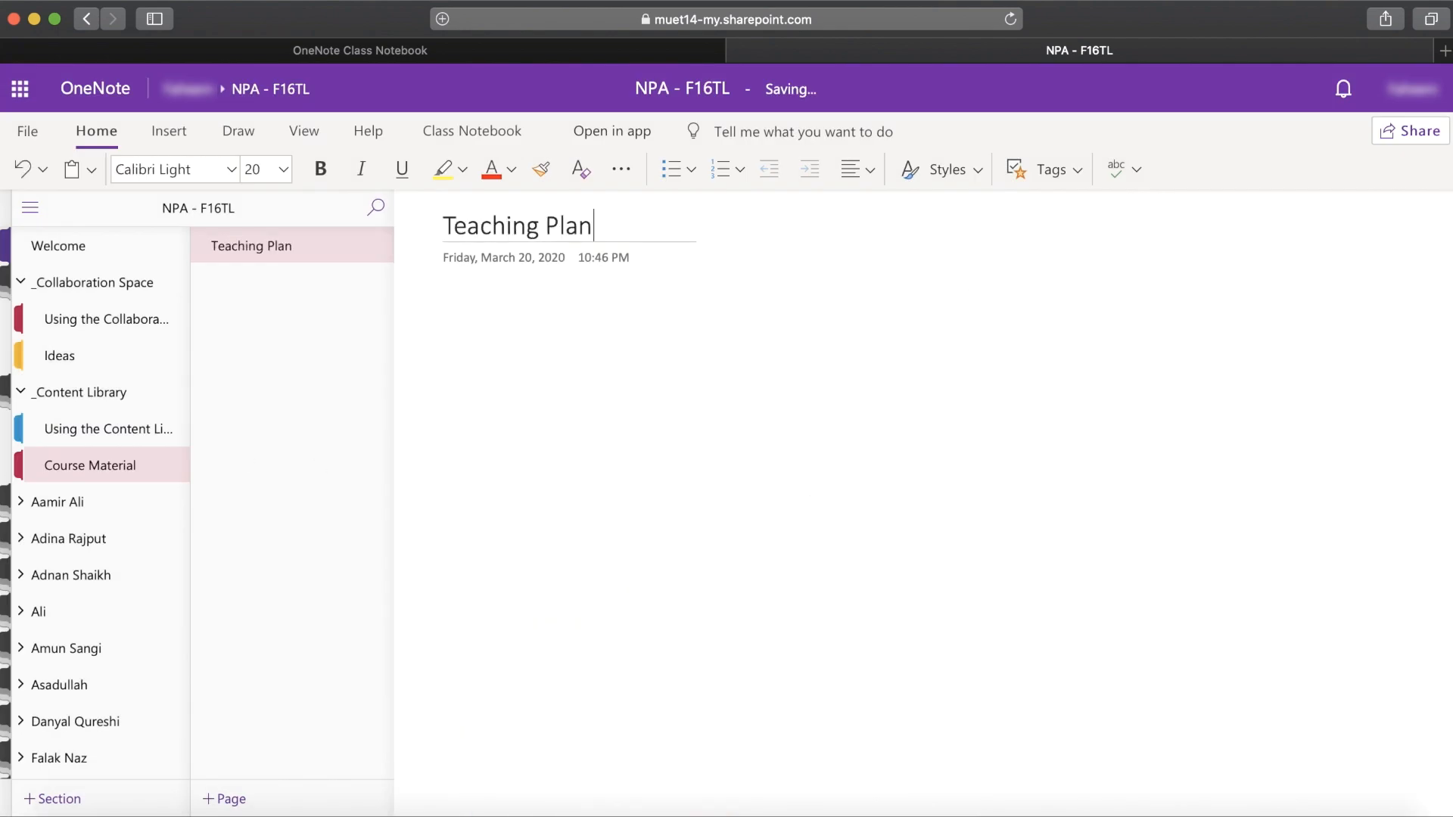
key(Return)
text(If have a word document or pdf. You c)
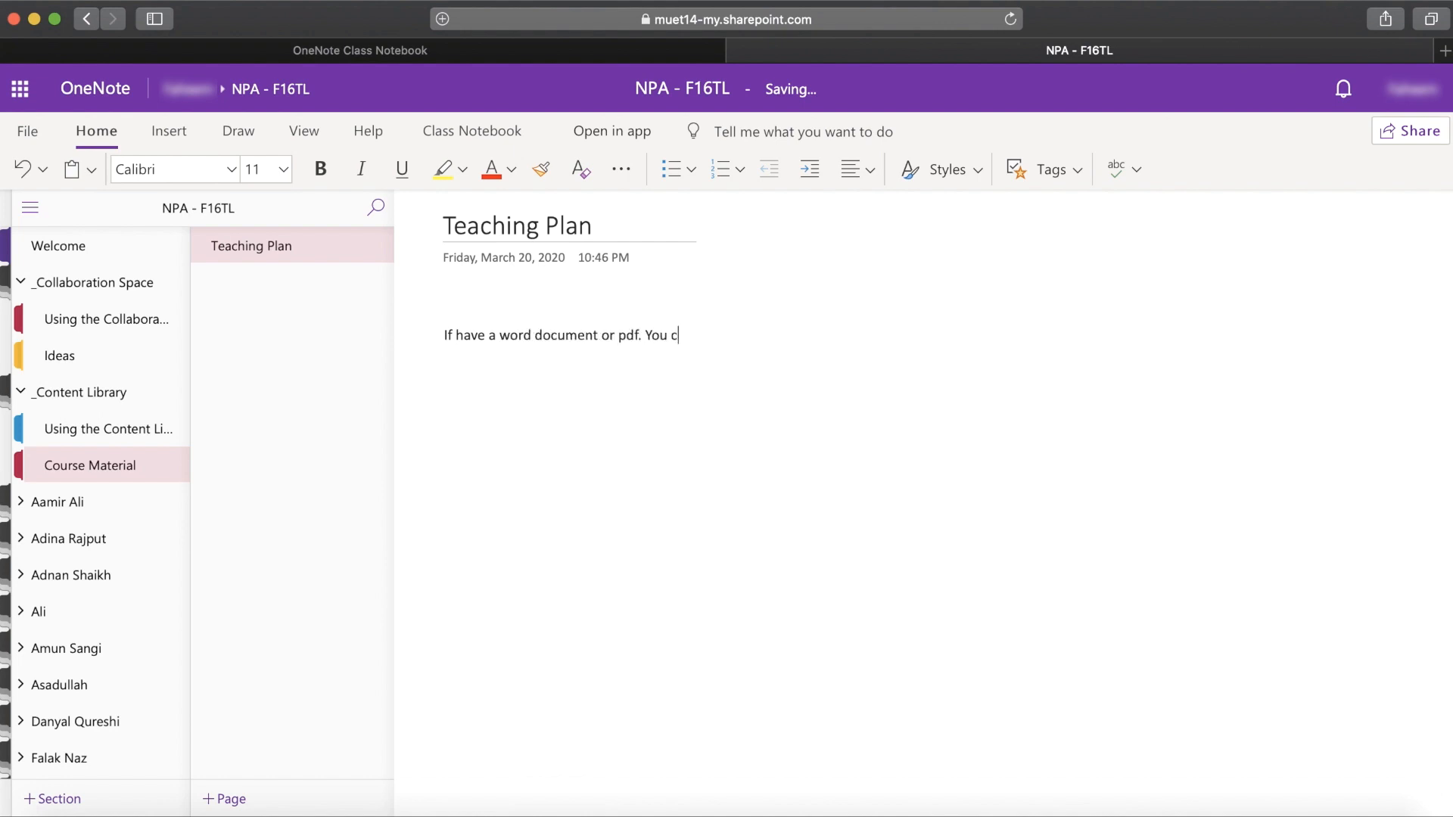
text(add it.)
Insert the npa_tp_th PDF as a file printout on the Teaching Plan page
click(182, 128)
click(169, 175)
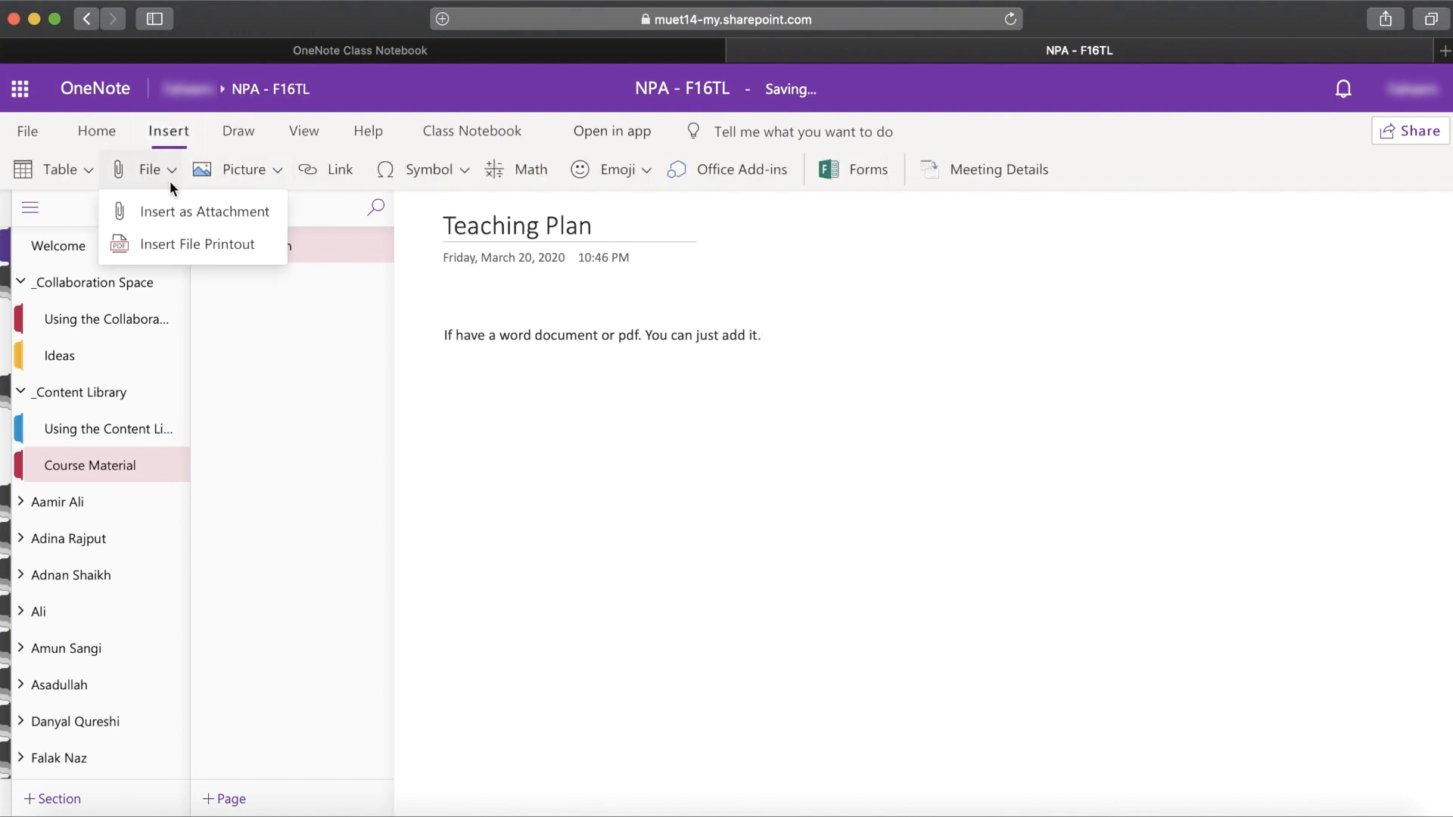
click(189, 244)
click(598, 455)
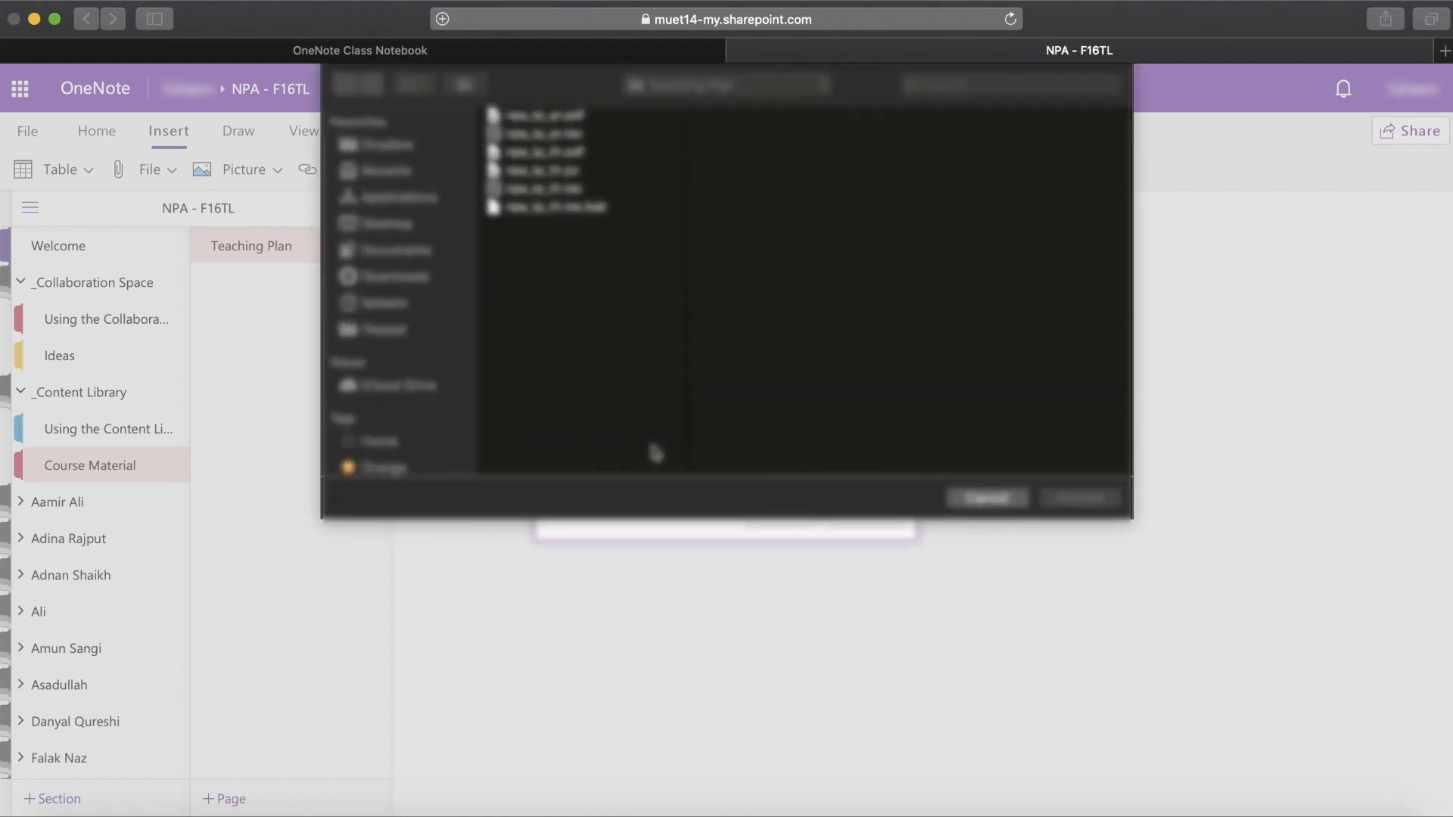
click(1003, 497)
click(610, 459)
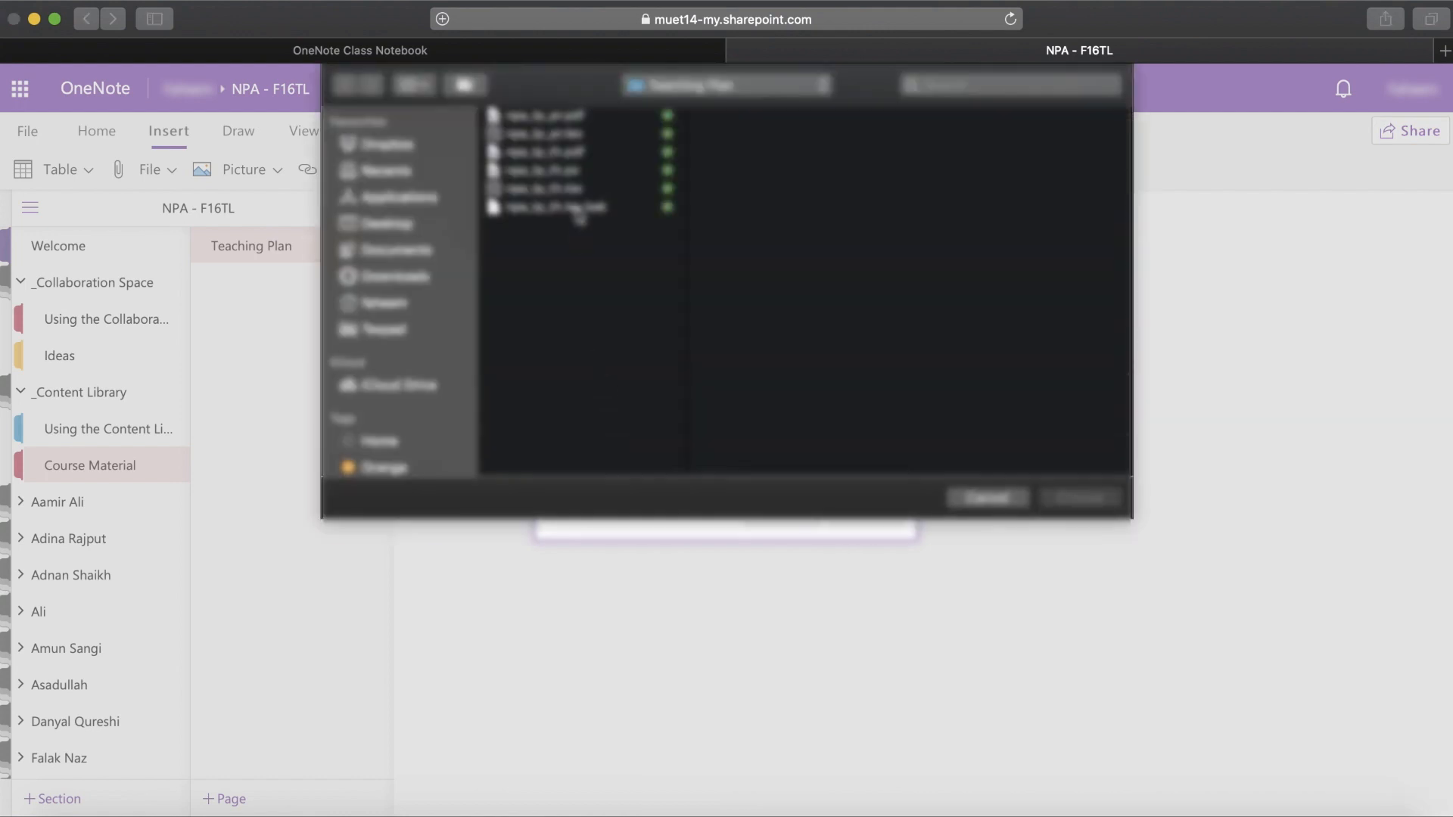
click(572, 155)
click(1080, 497)
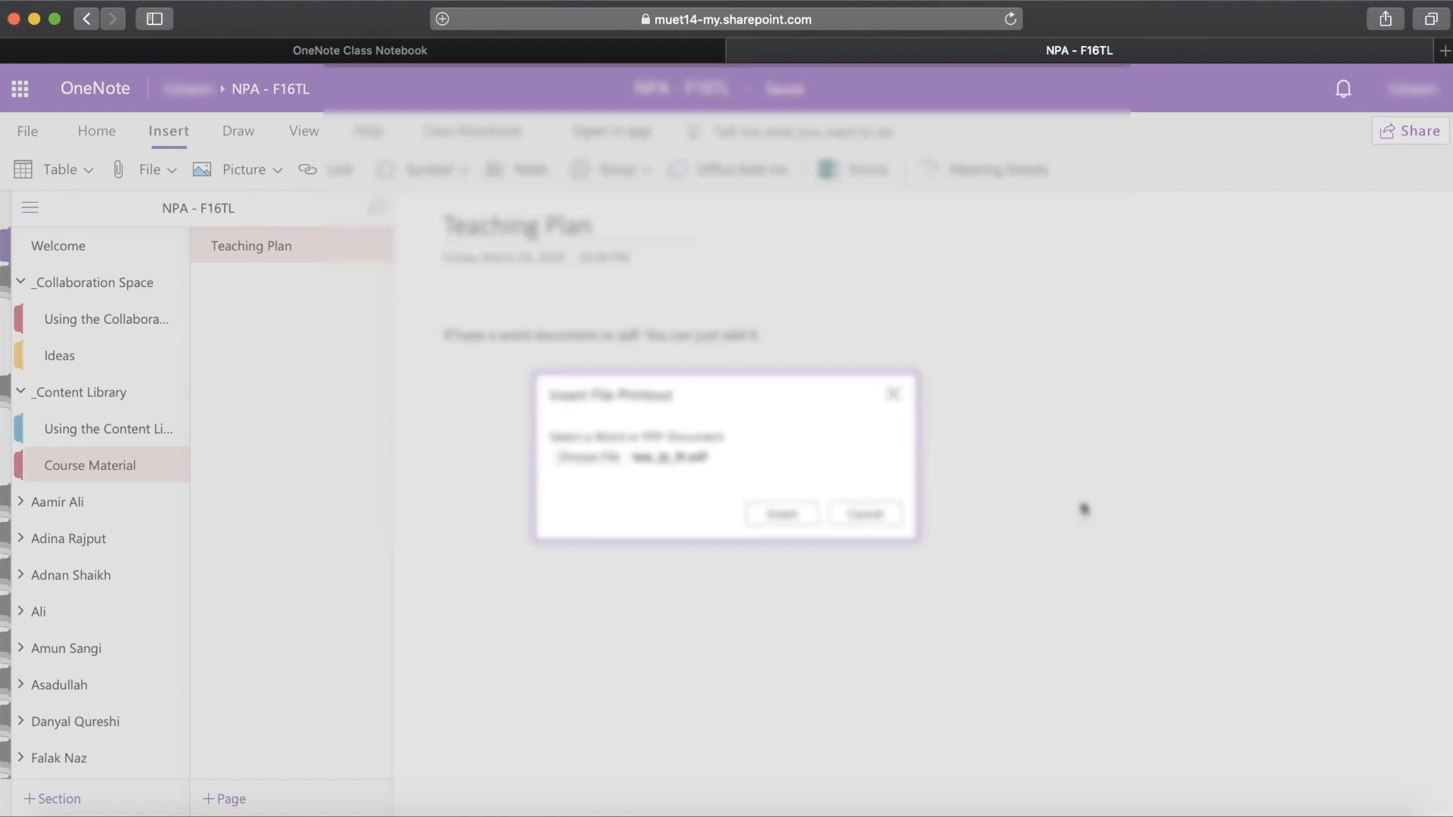
click(793, 519)
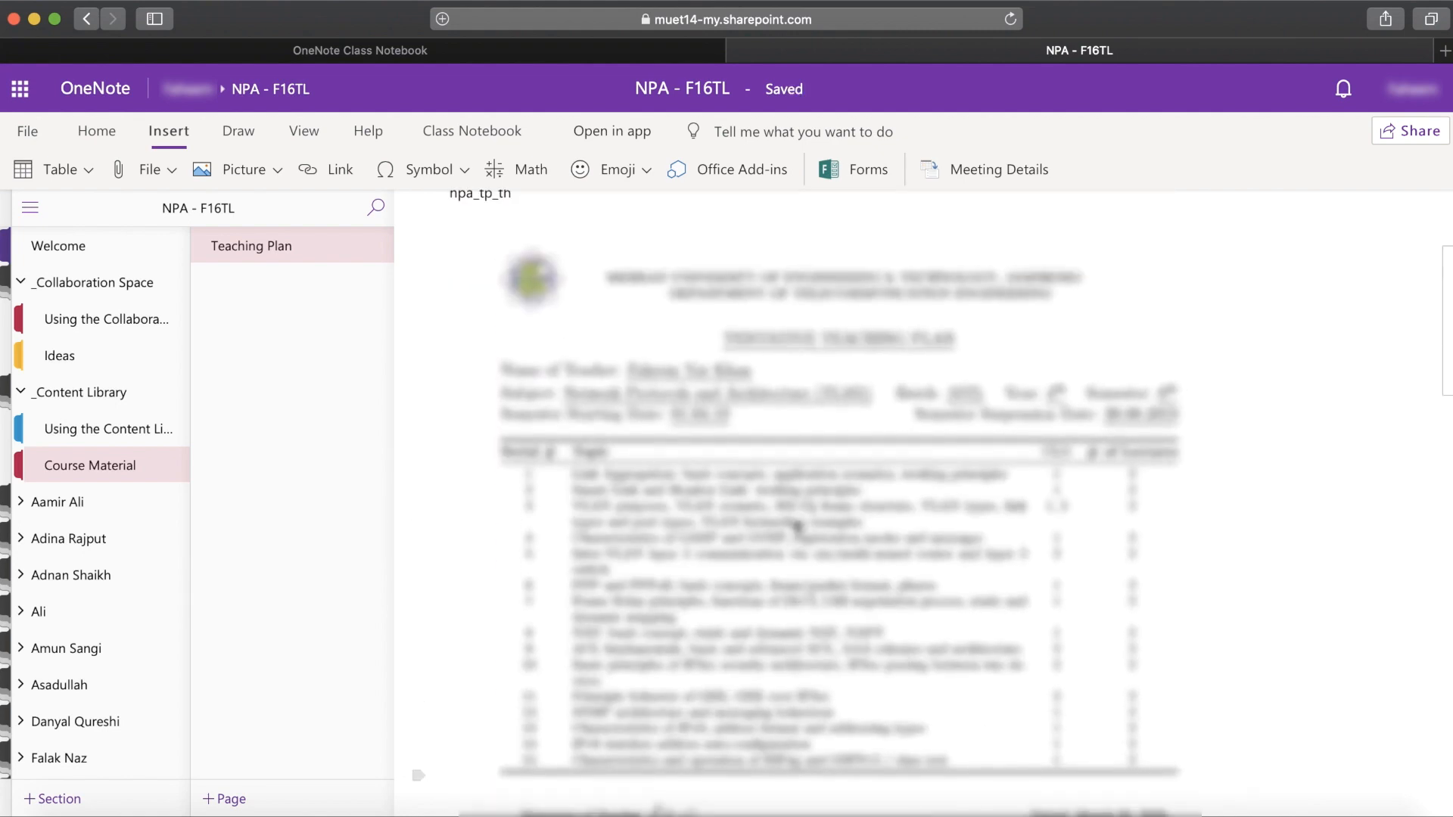
Extend the page title to "Teaching Plan (TH)" and add a new page titled "Teaching Plan (PR)" to the Course Material section
text((TH)
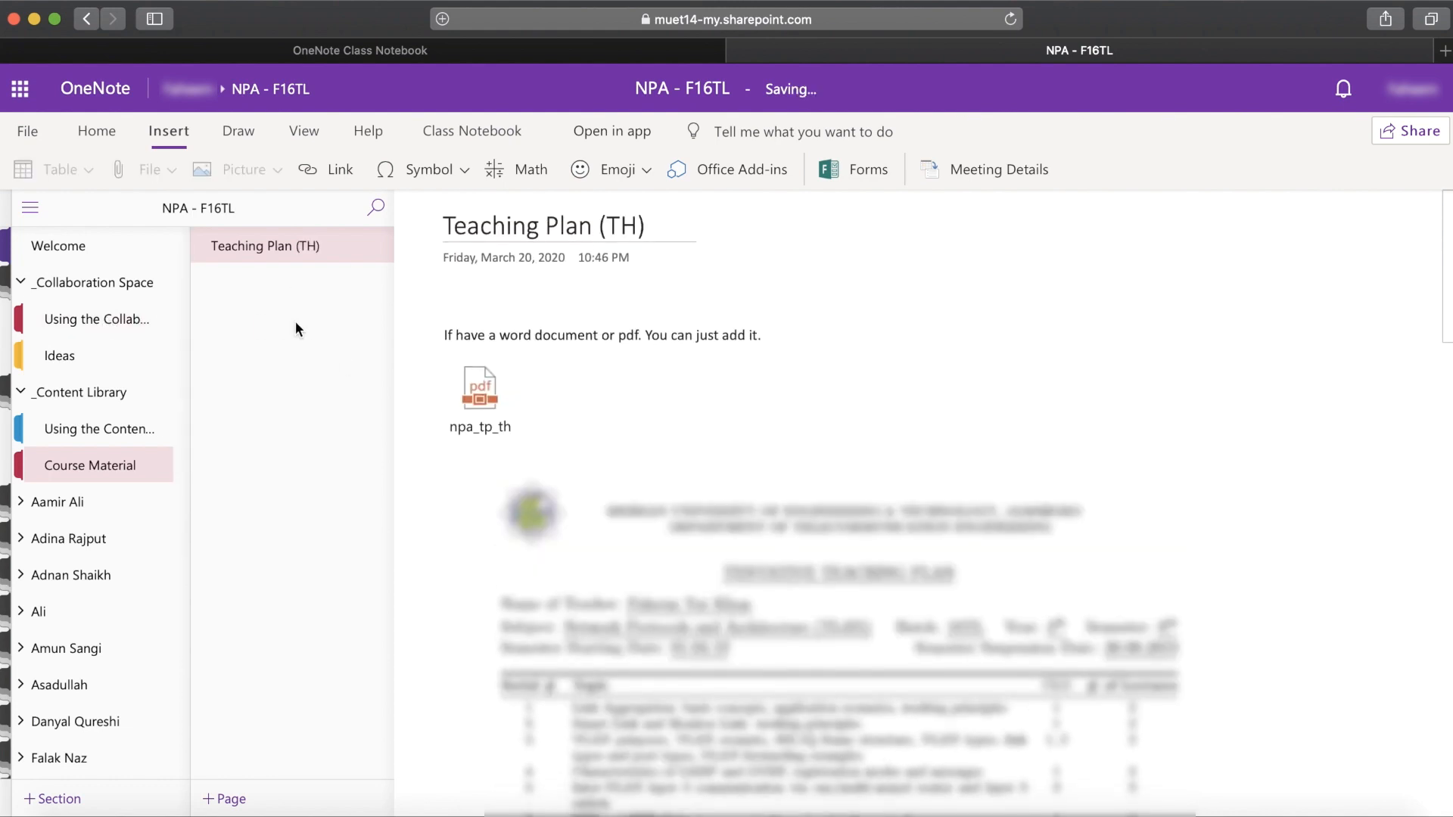
click(226, 799)
text(Teaching Pk)
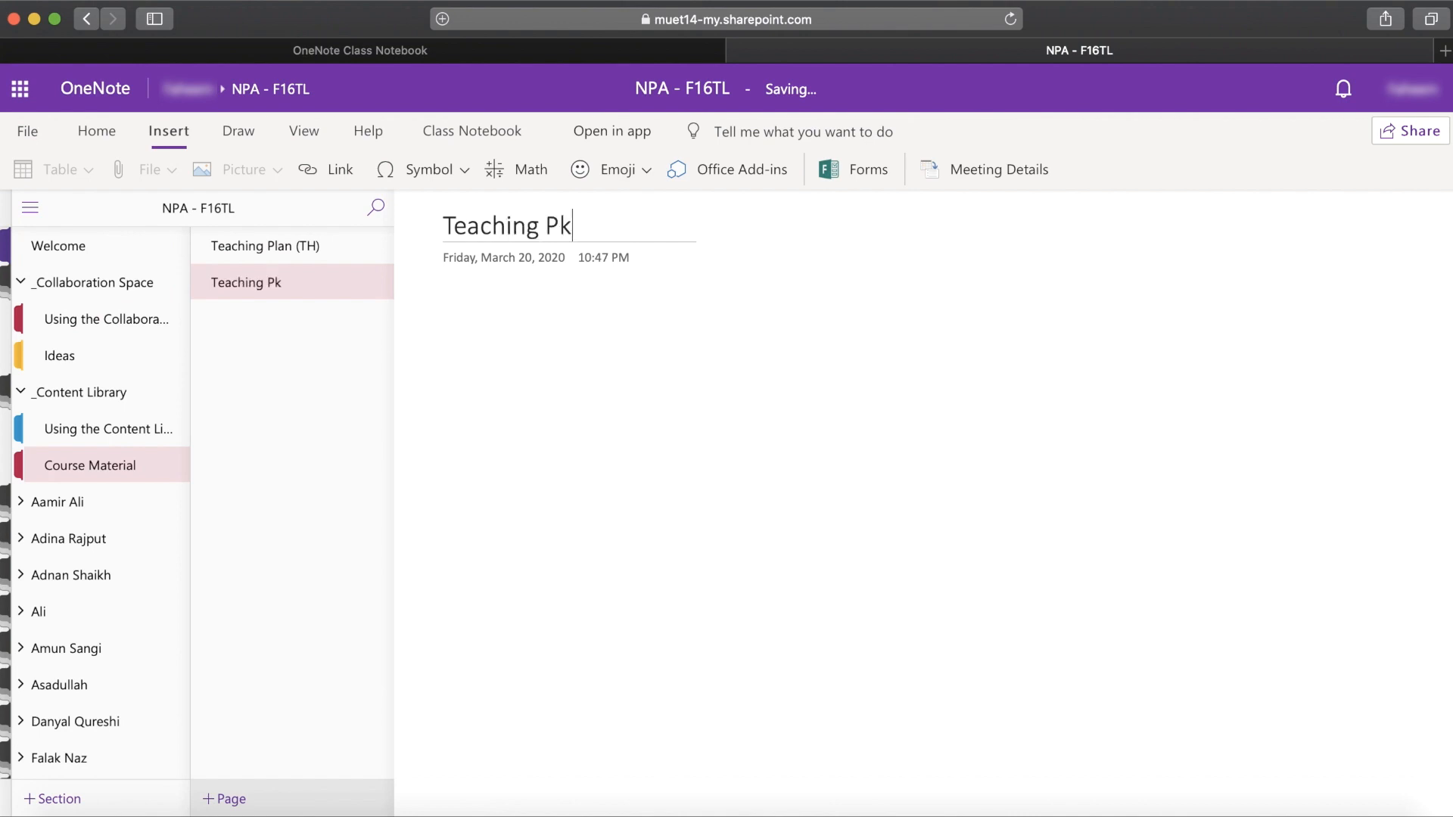
key(BackSpace)
text(lan (PR))
key(Return)
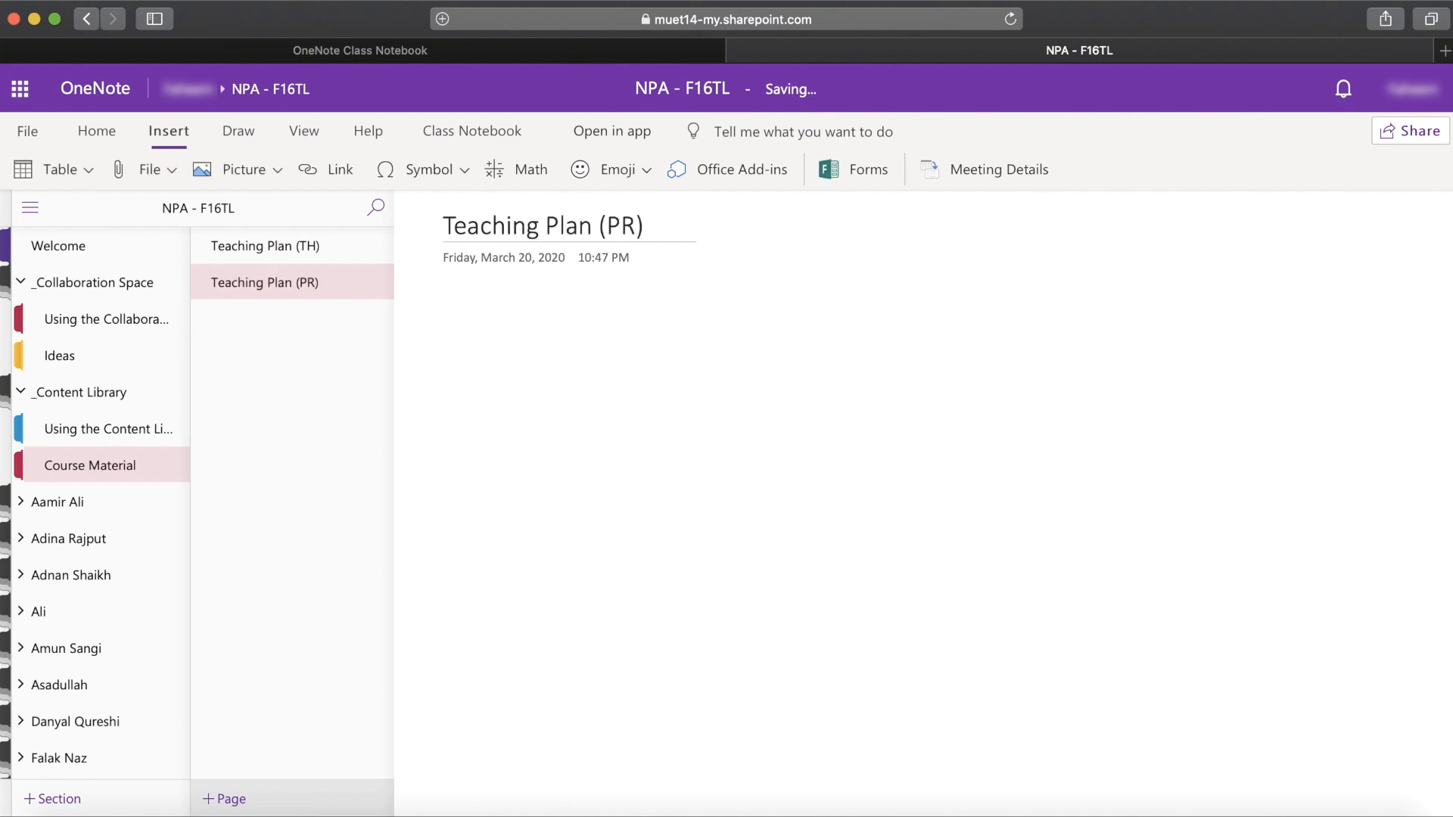
Add a page titled "Lesson Plan" to the Course Material section
click(239, 796)
text(Lesso)
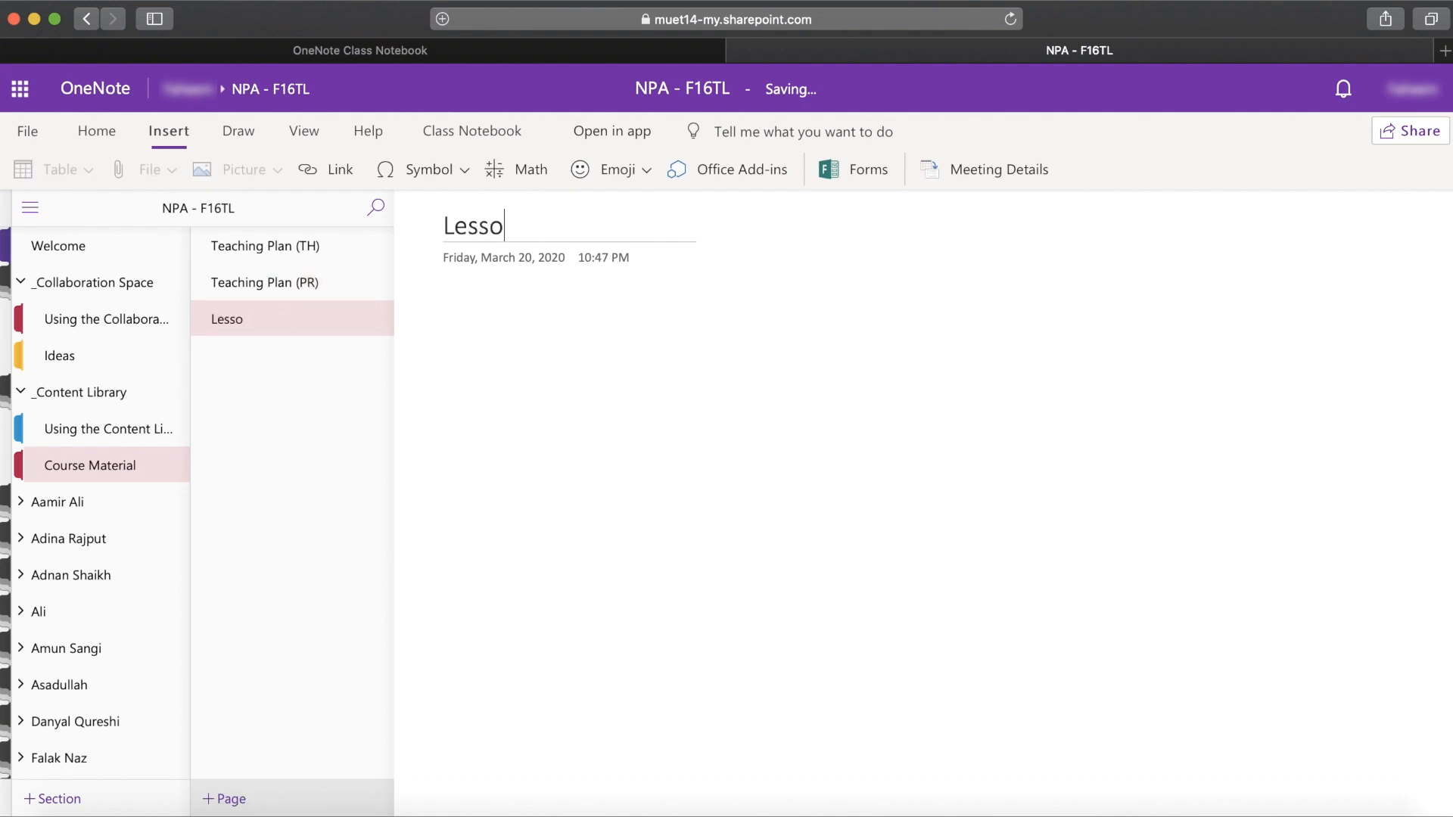
text(n Plan)
key(Return)
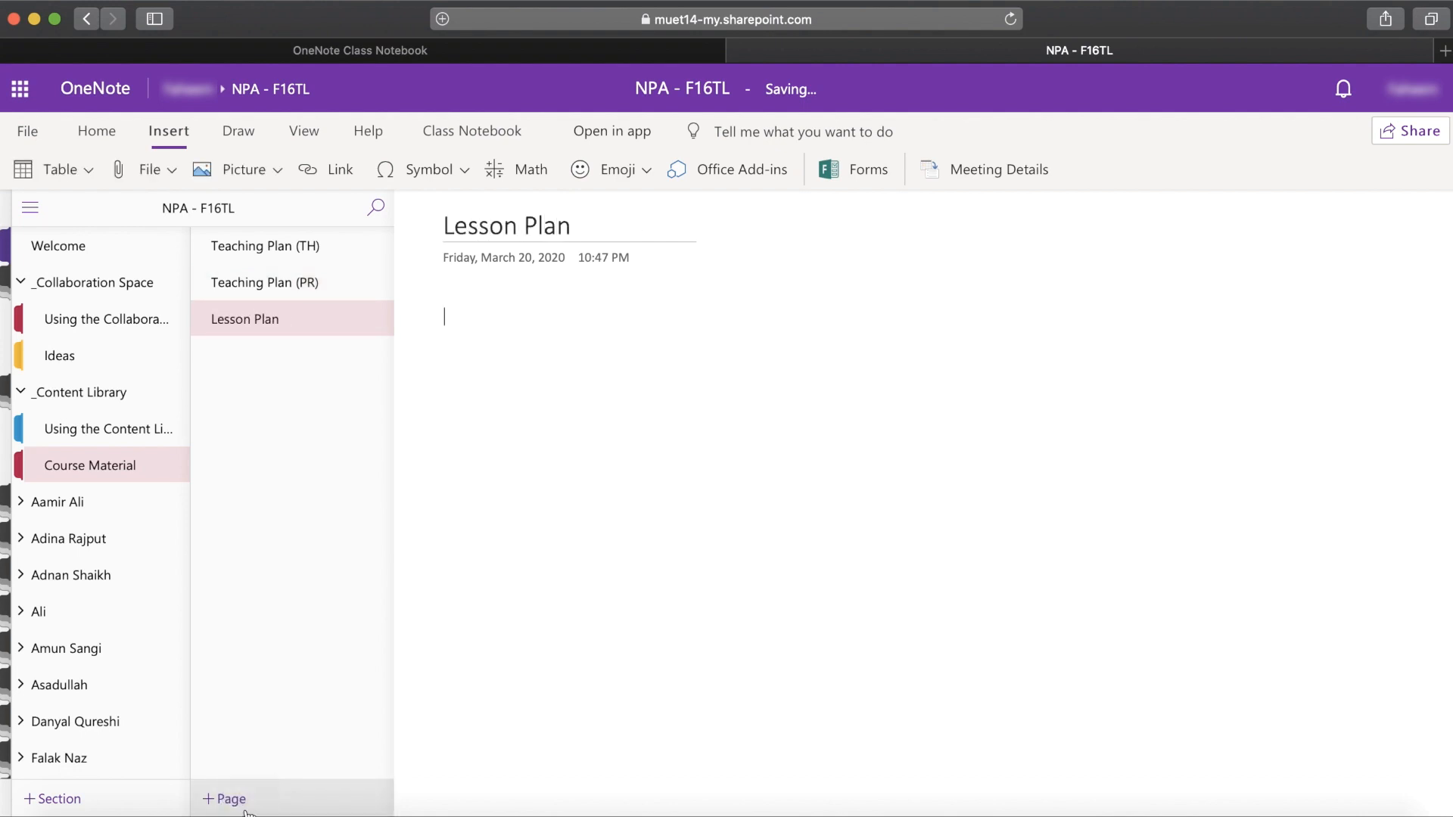
Add two more pages to the Course Material section, titled "Lecture Notes" and "Additional Resources"
click(245, 809)
text(Lectu)
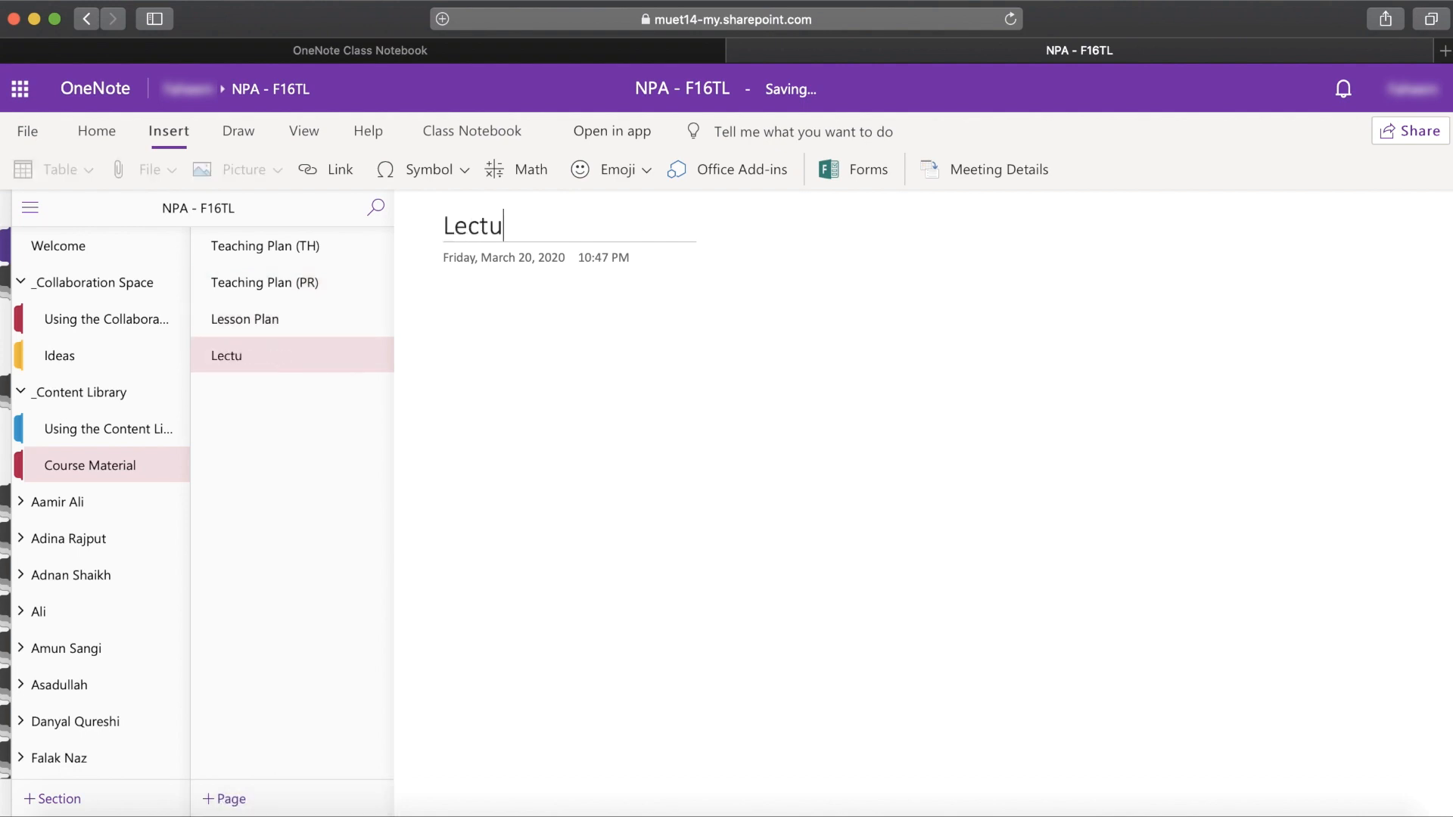
text(re Notes)
key(Return)
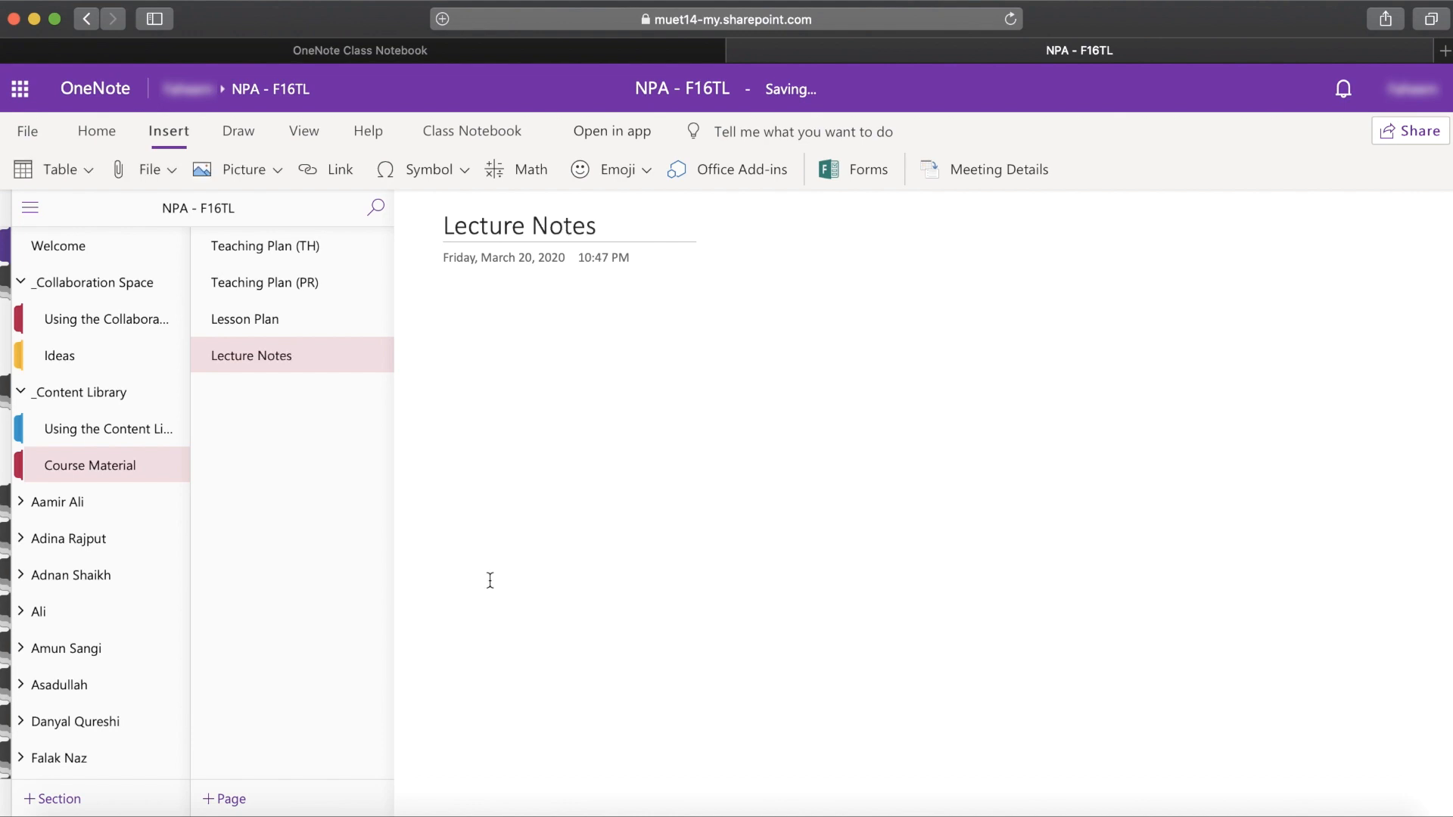
click(261, 802)
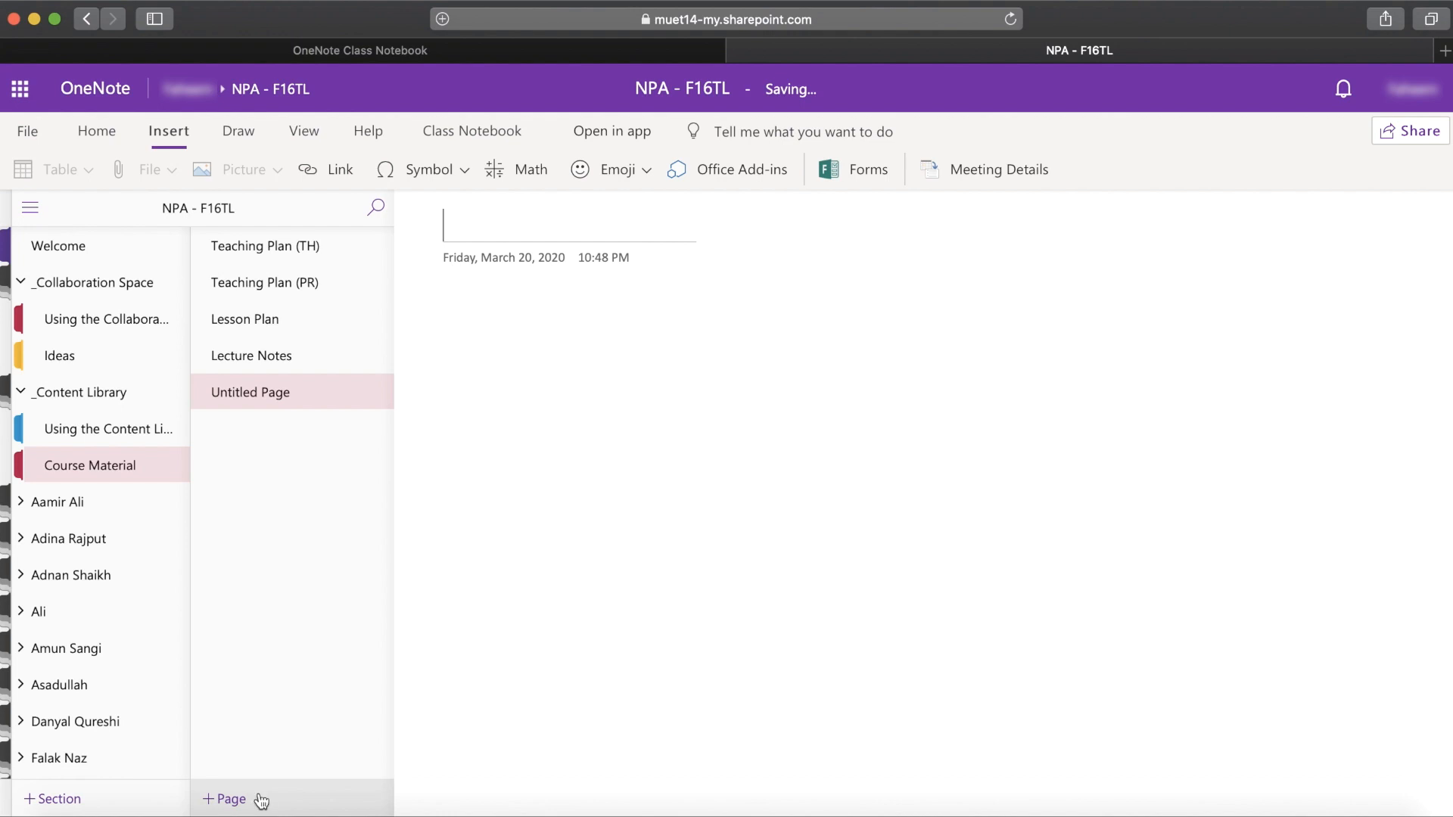
text(Additional Resources)
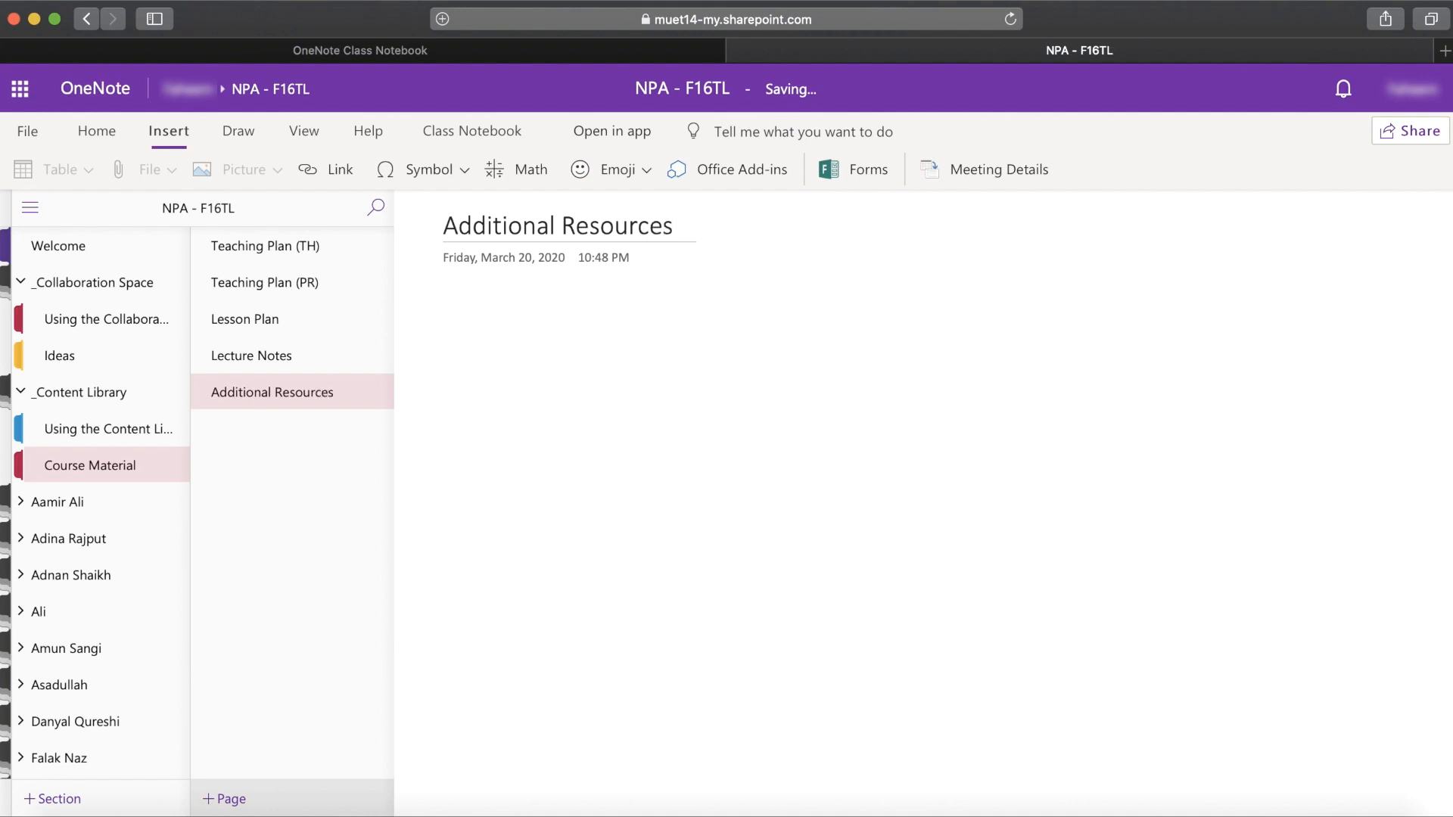
Create a section named "Results" in the _Content Library and title its page "Sessional Results"
click(31, 798)
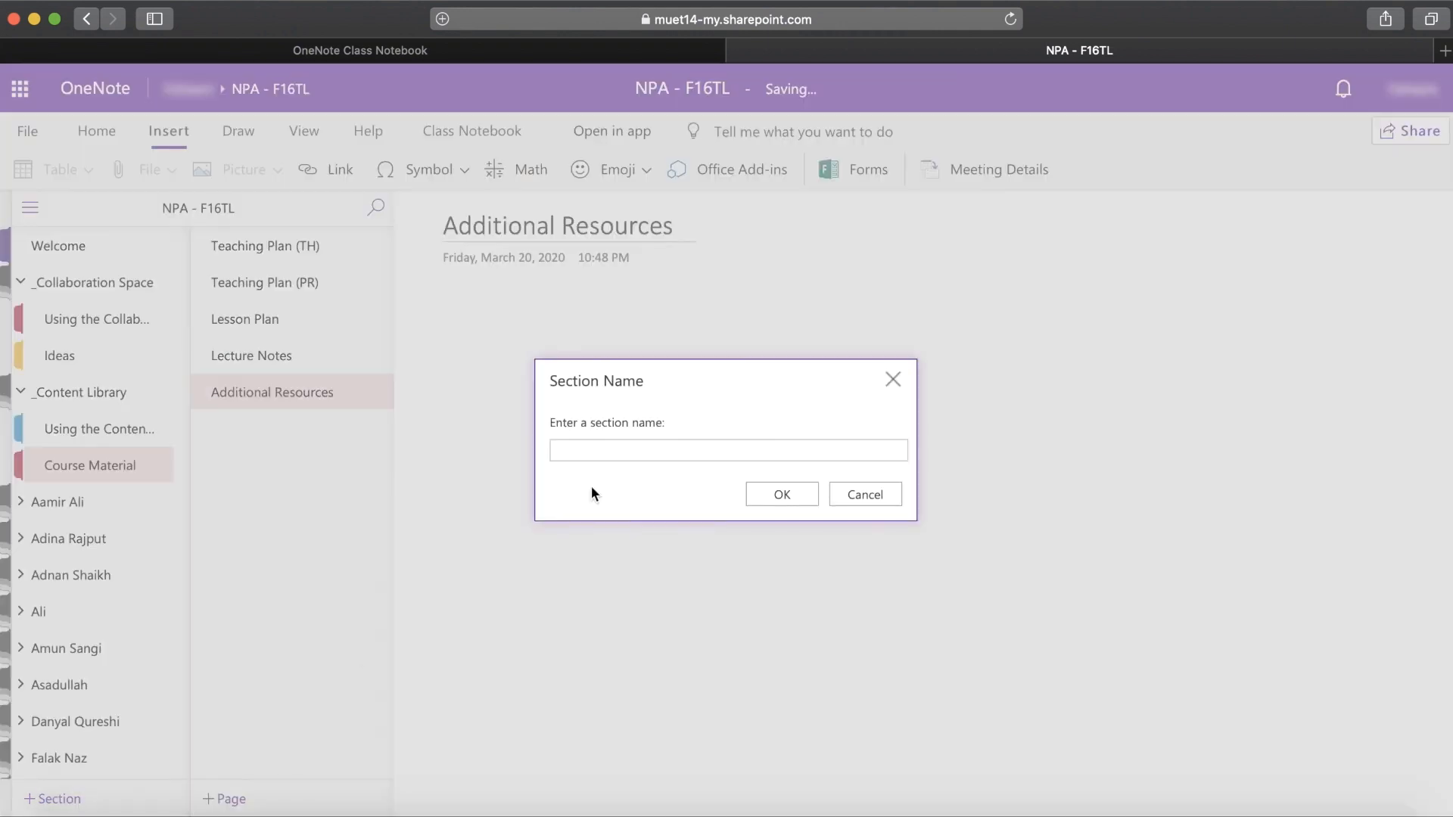
text(Results)
key(Return)
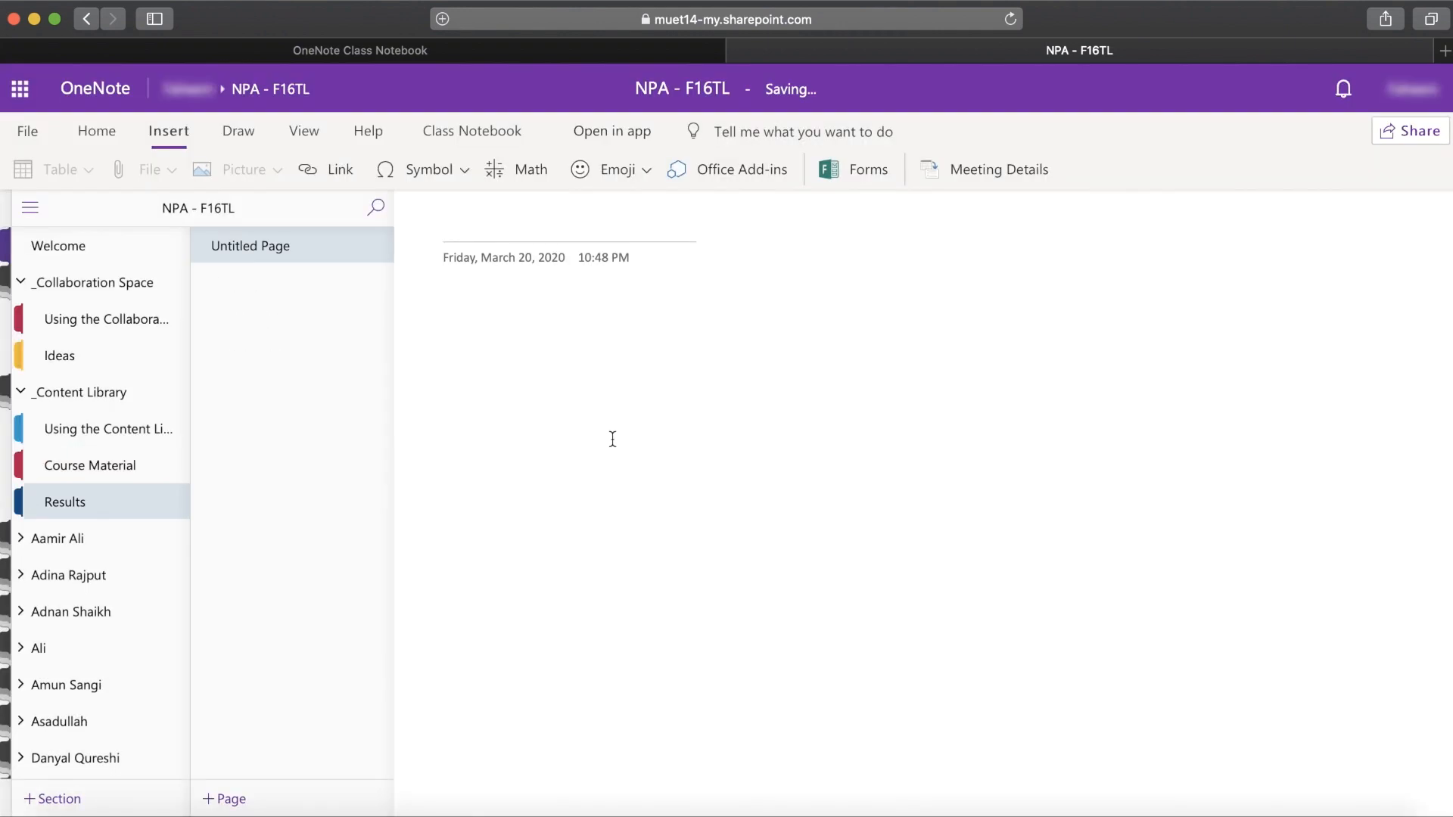
text(Results)
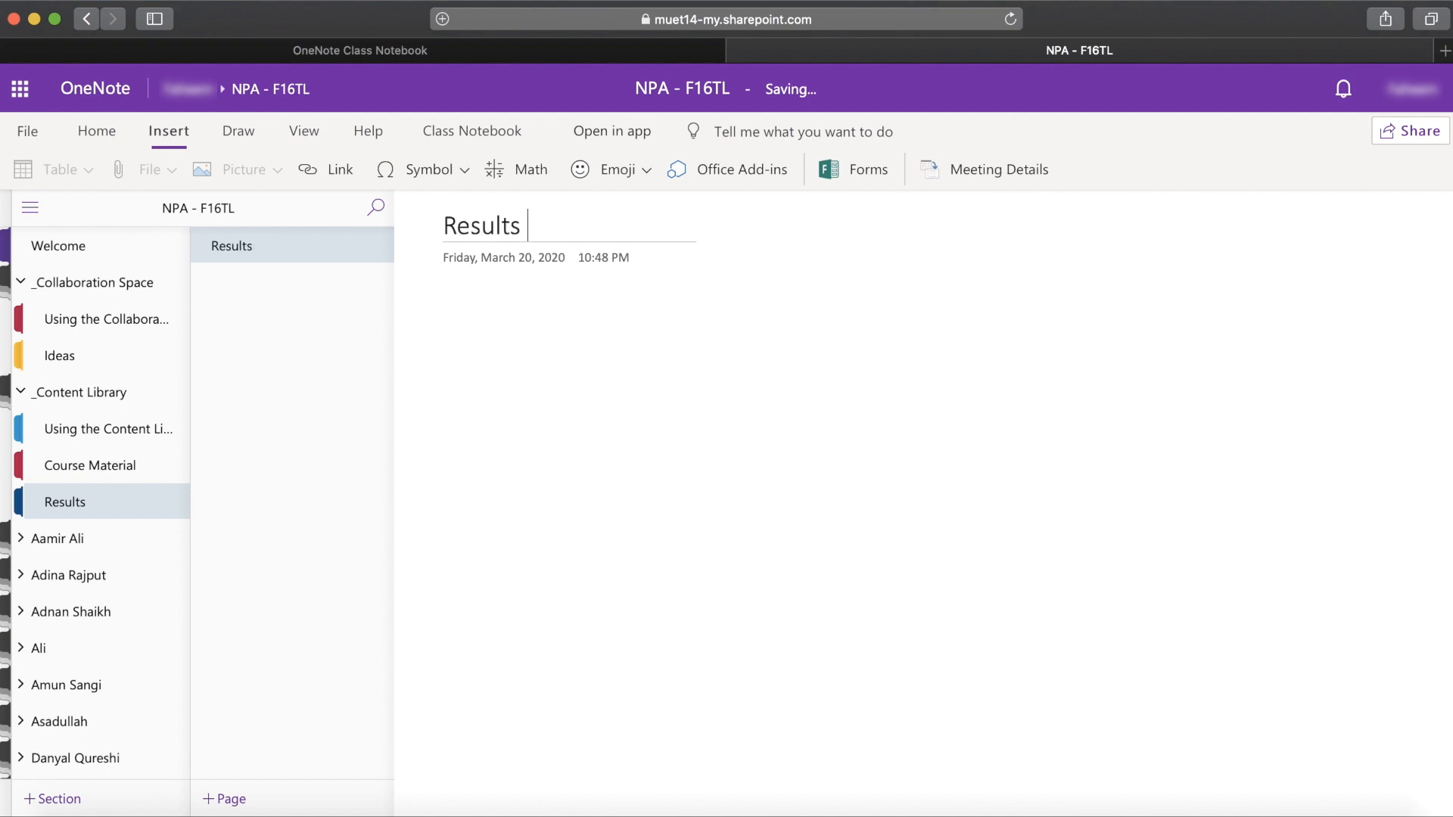
key(Home)
text(Sessional)
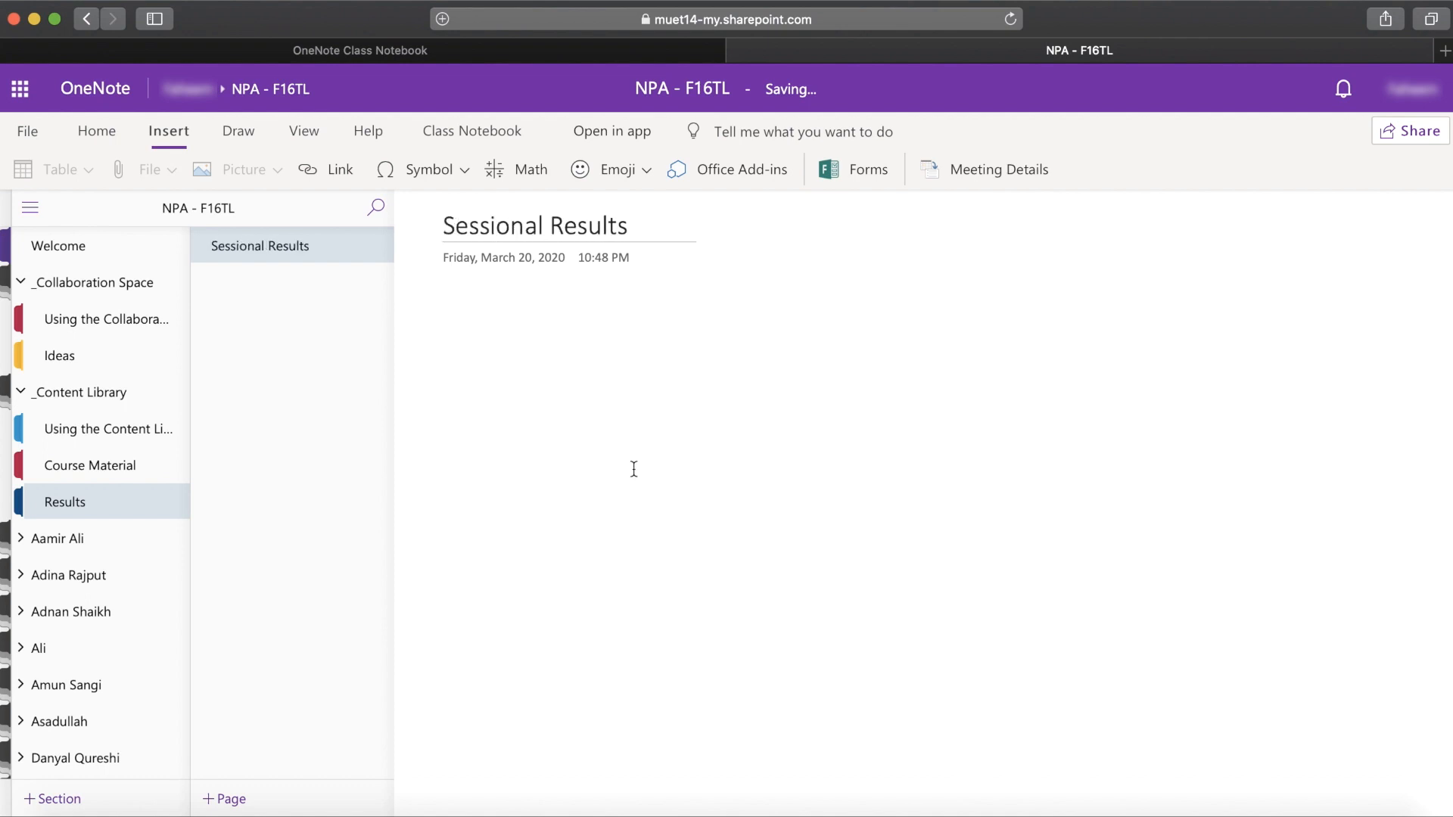
Insert a 2x2 table in the Sessional Results page body with the column headers "Roll Number" and "Marks"
key(Return)
click(88, 169)
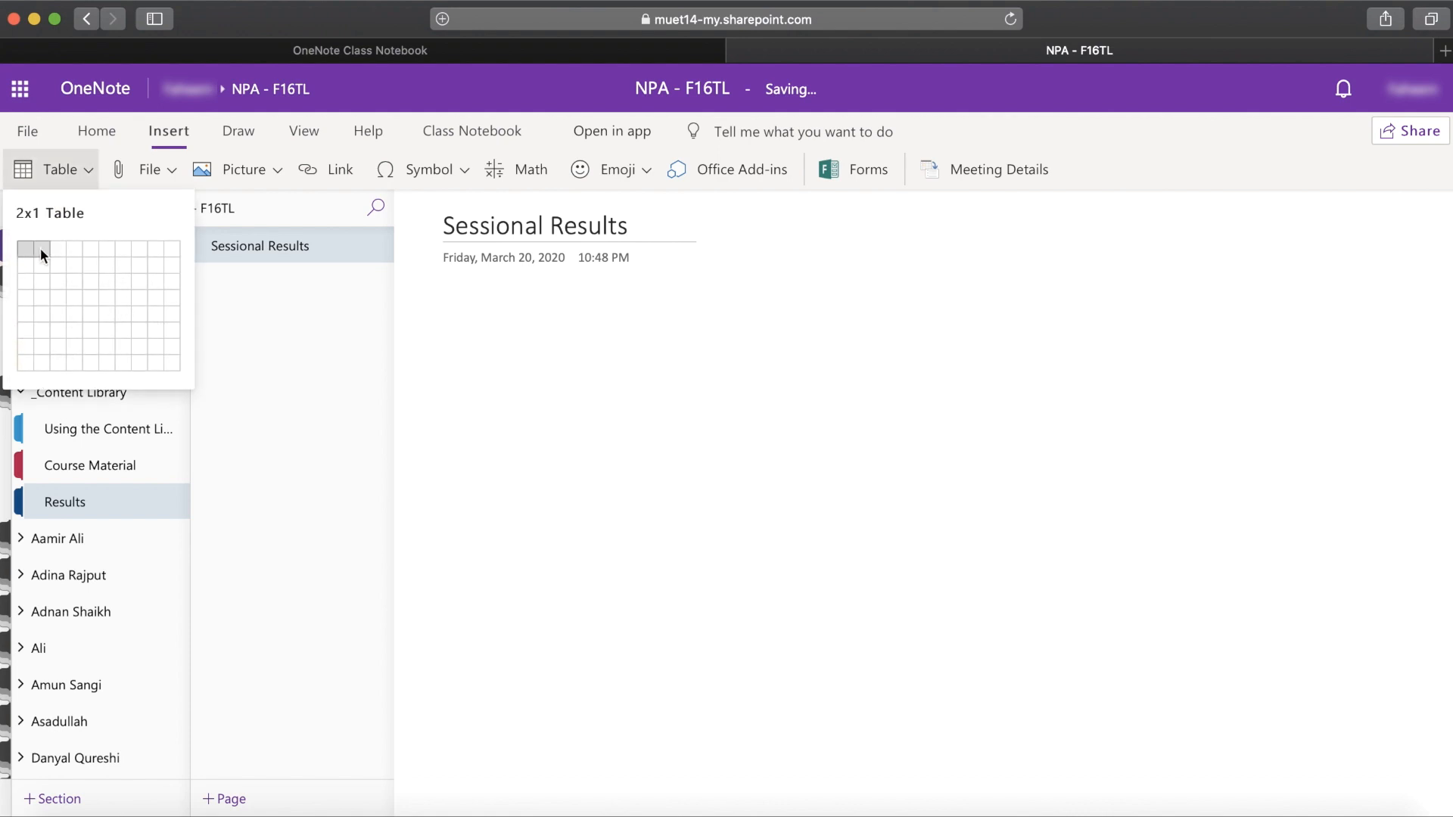
click(43, 268)
text(M)
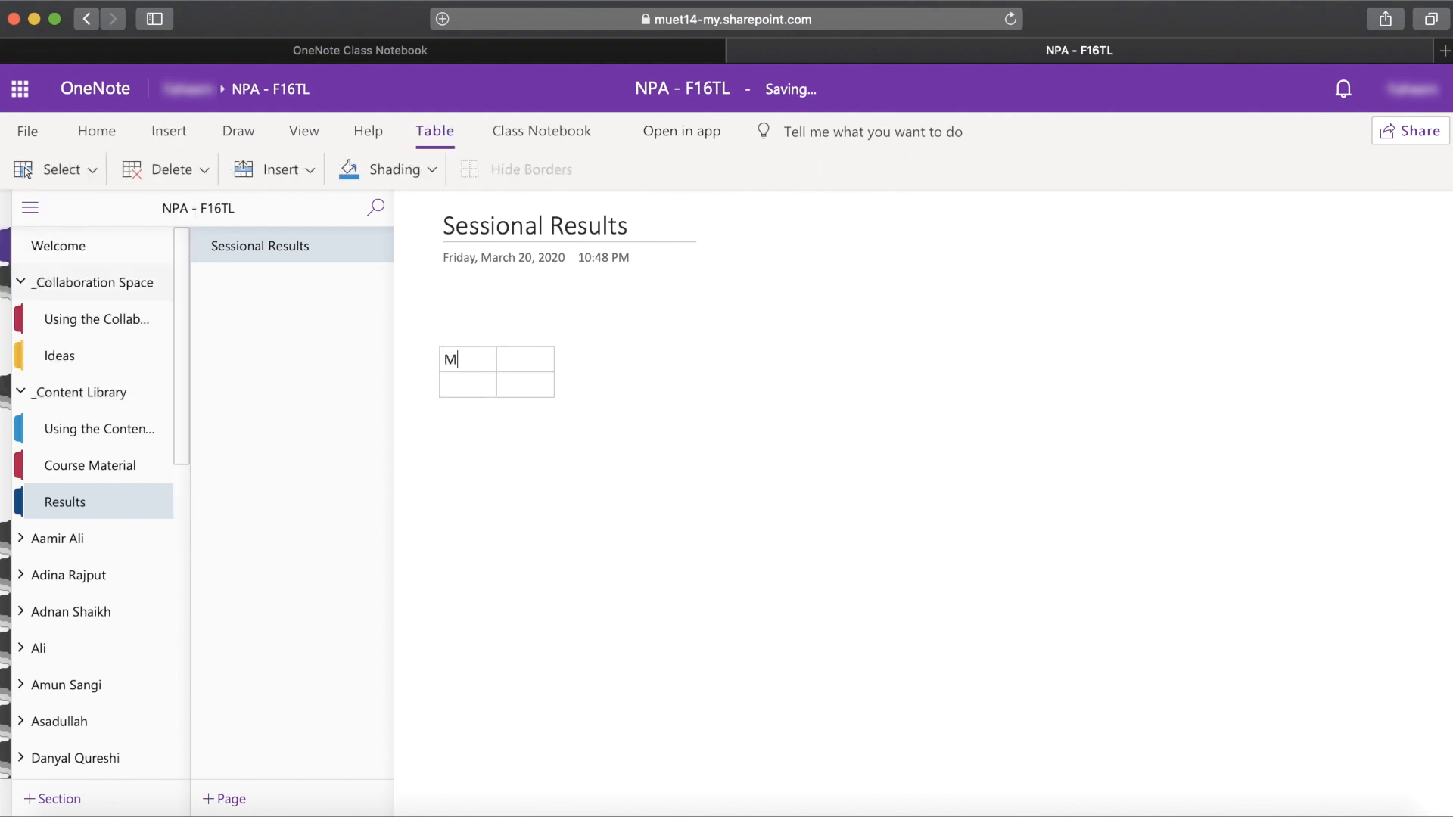
text(Roll Number)
key(Tab)
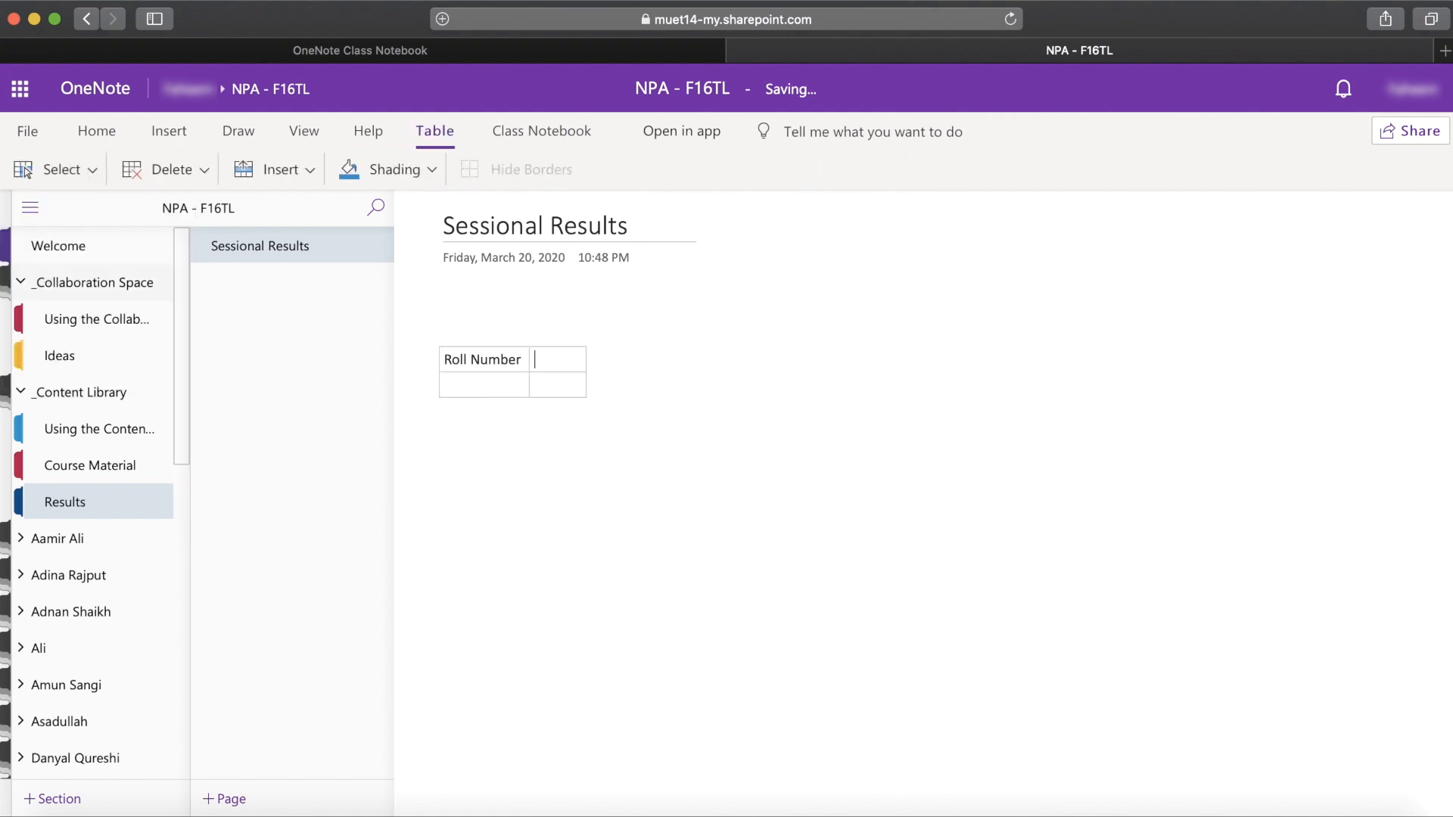
text(Marks)
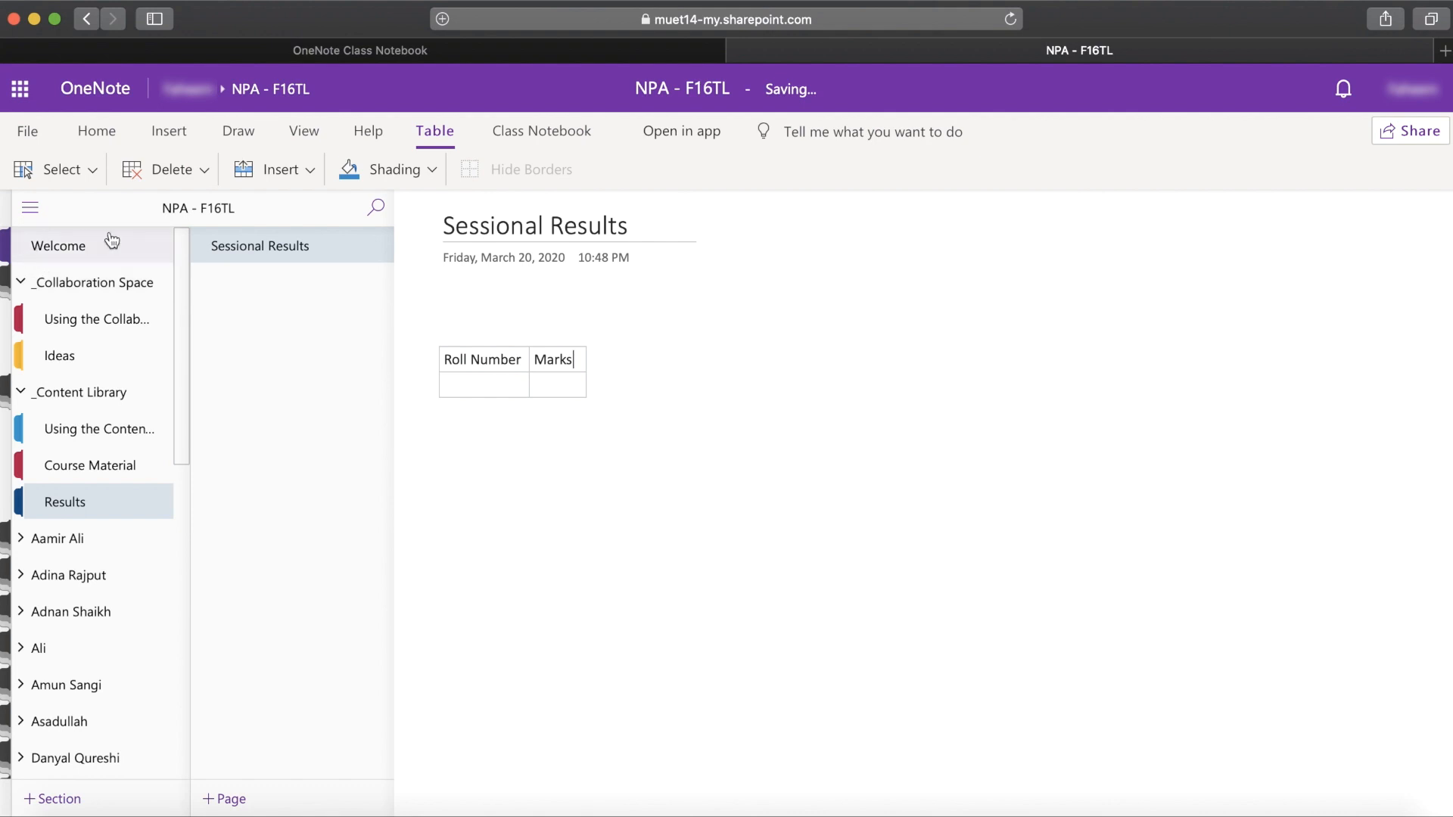
Write "Class F16TL" above the table and apply a blue heading style to it
click(97, 133)
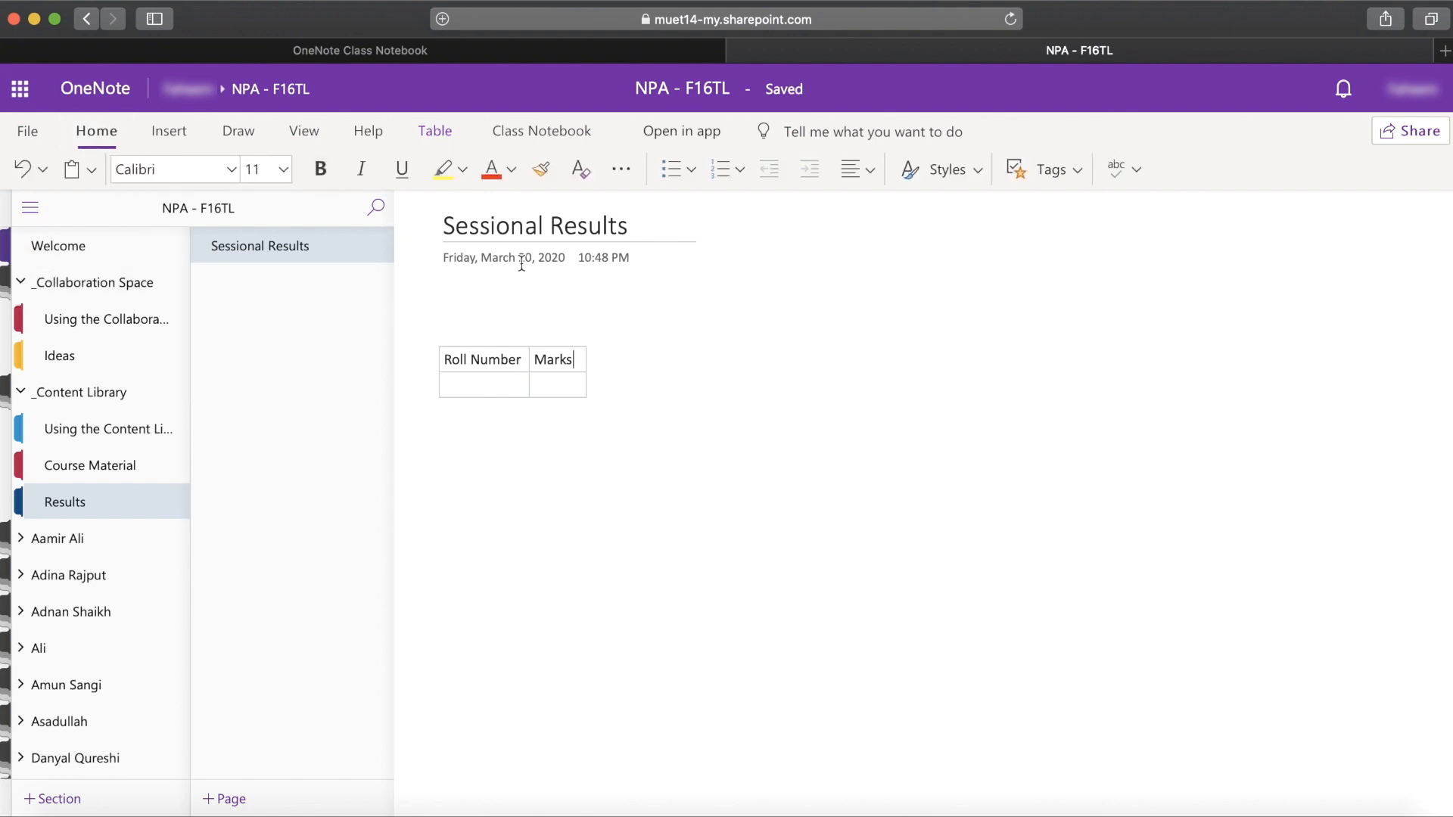
click(528, 312)
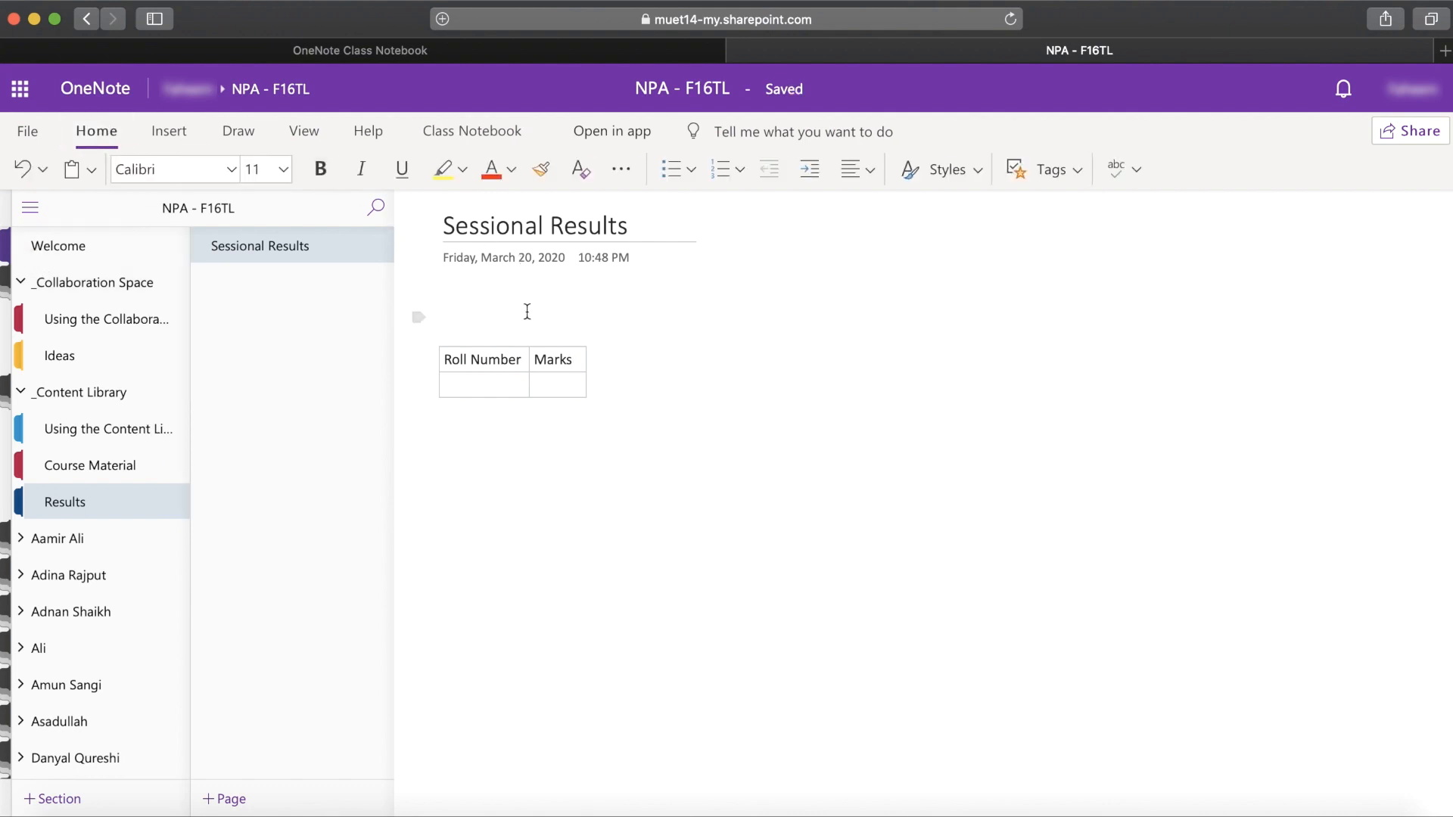
text(c)
drag(530, 317, 441, 317)
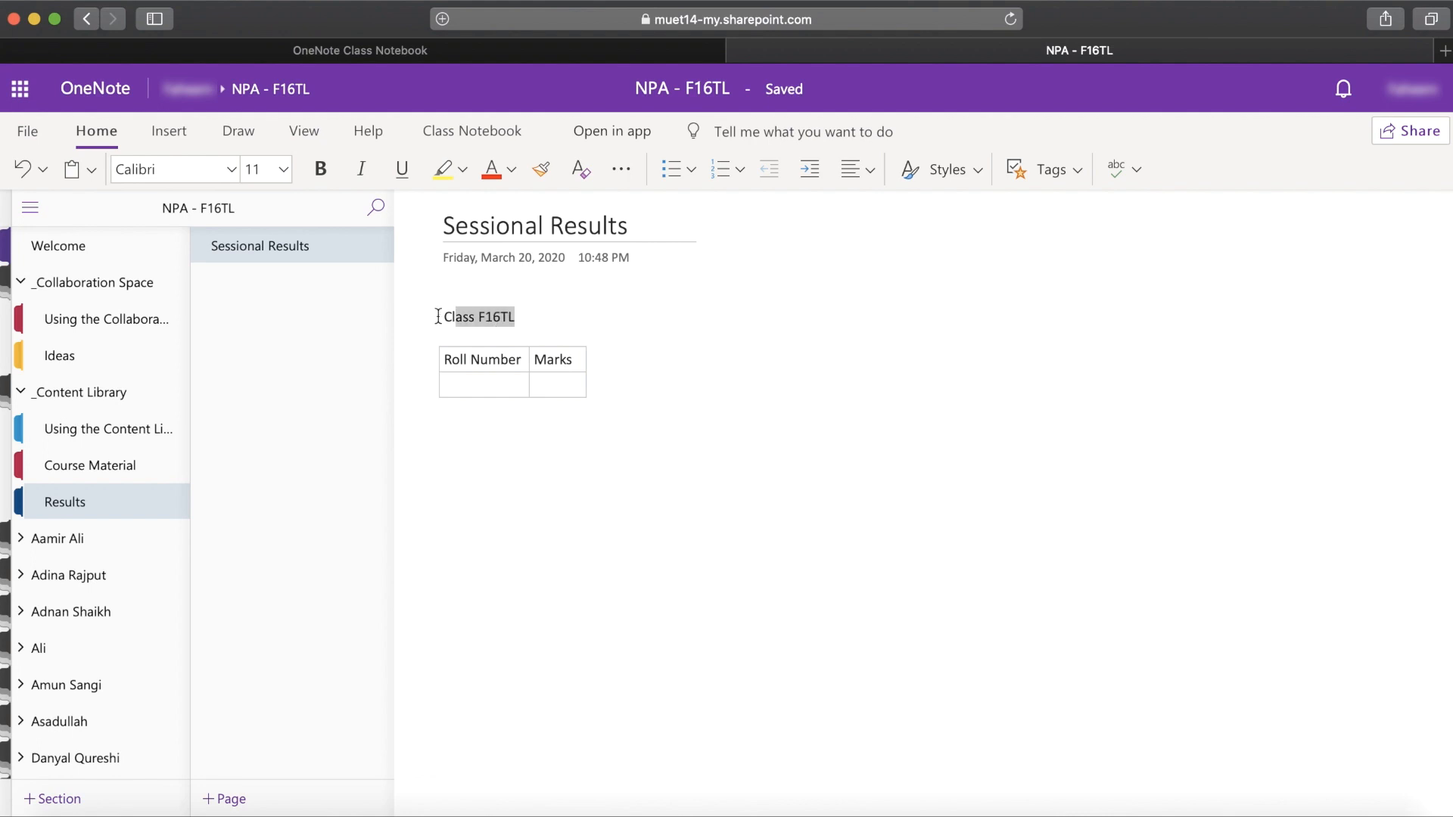
click(987, 171)
click(888, 293)
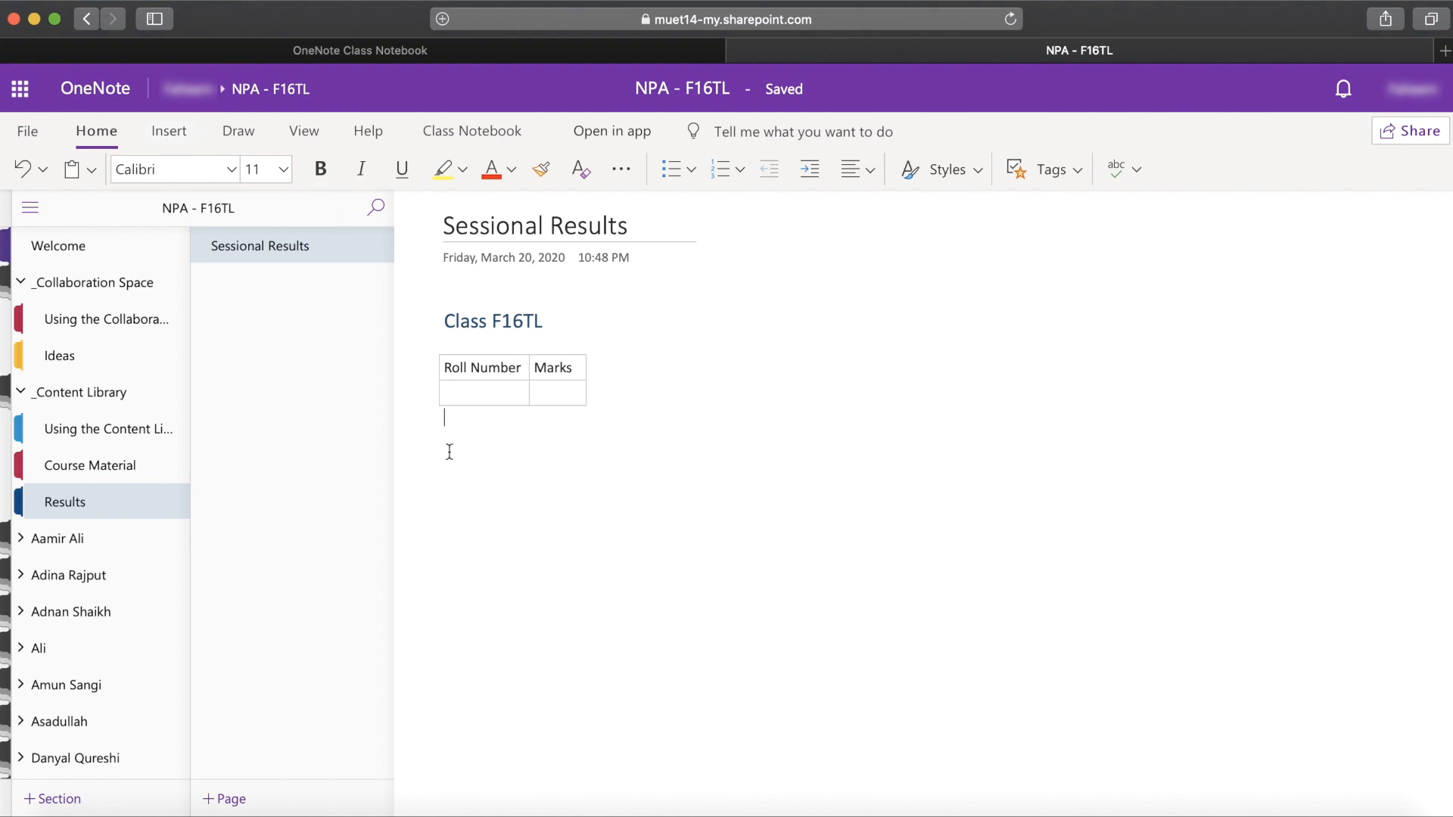
Create a new section named "Feedback" in the _Content Library section group
click(94, 807)
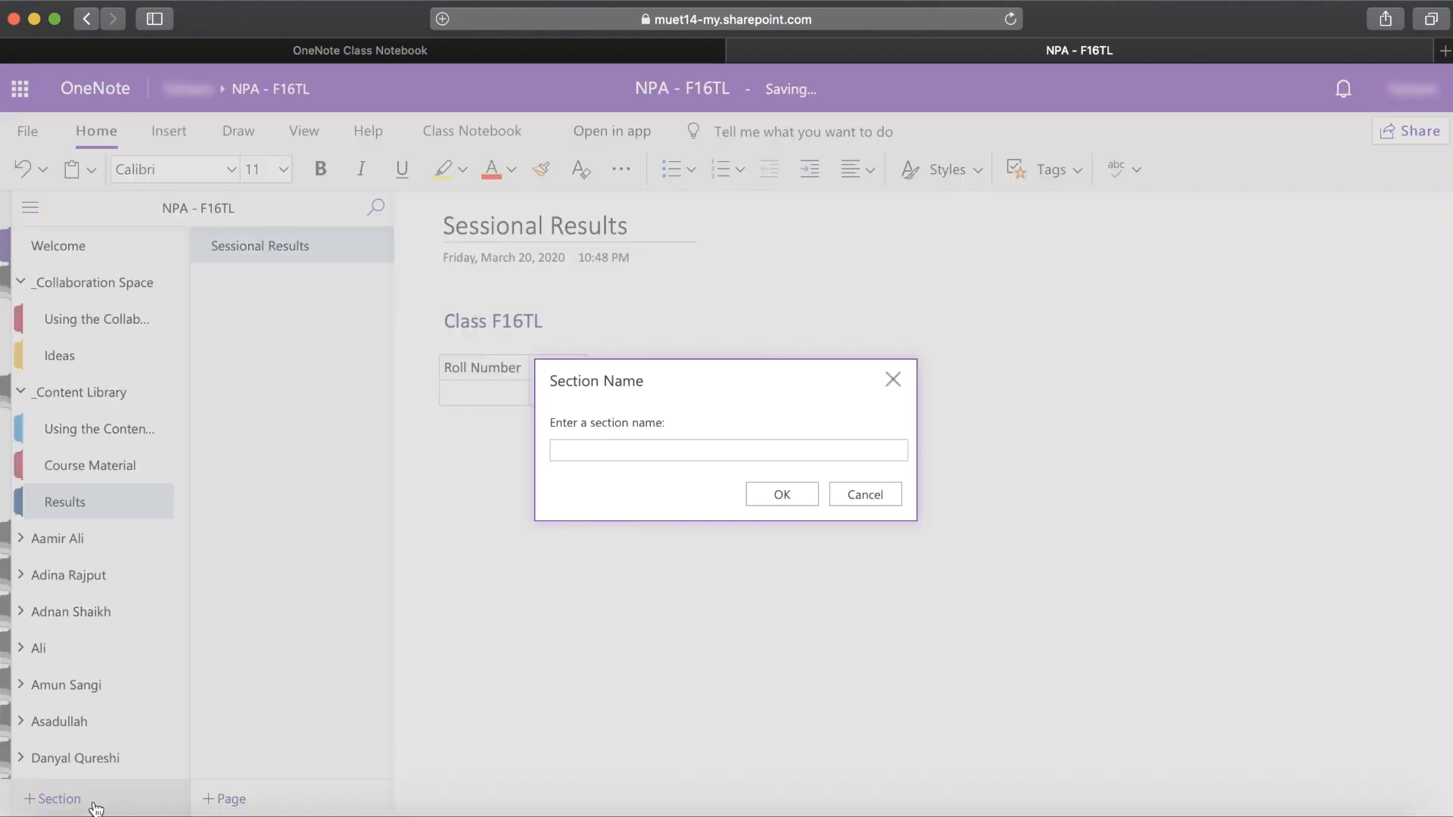
text(Feedback)
key(Return)
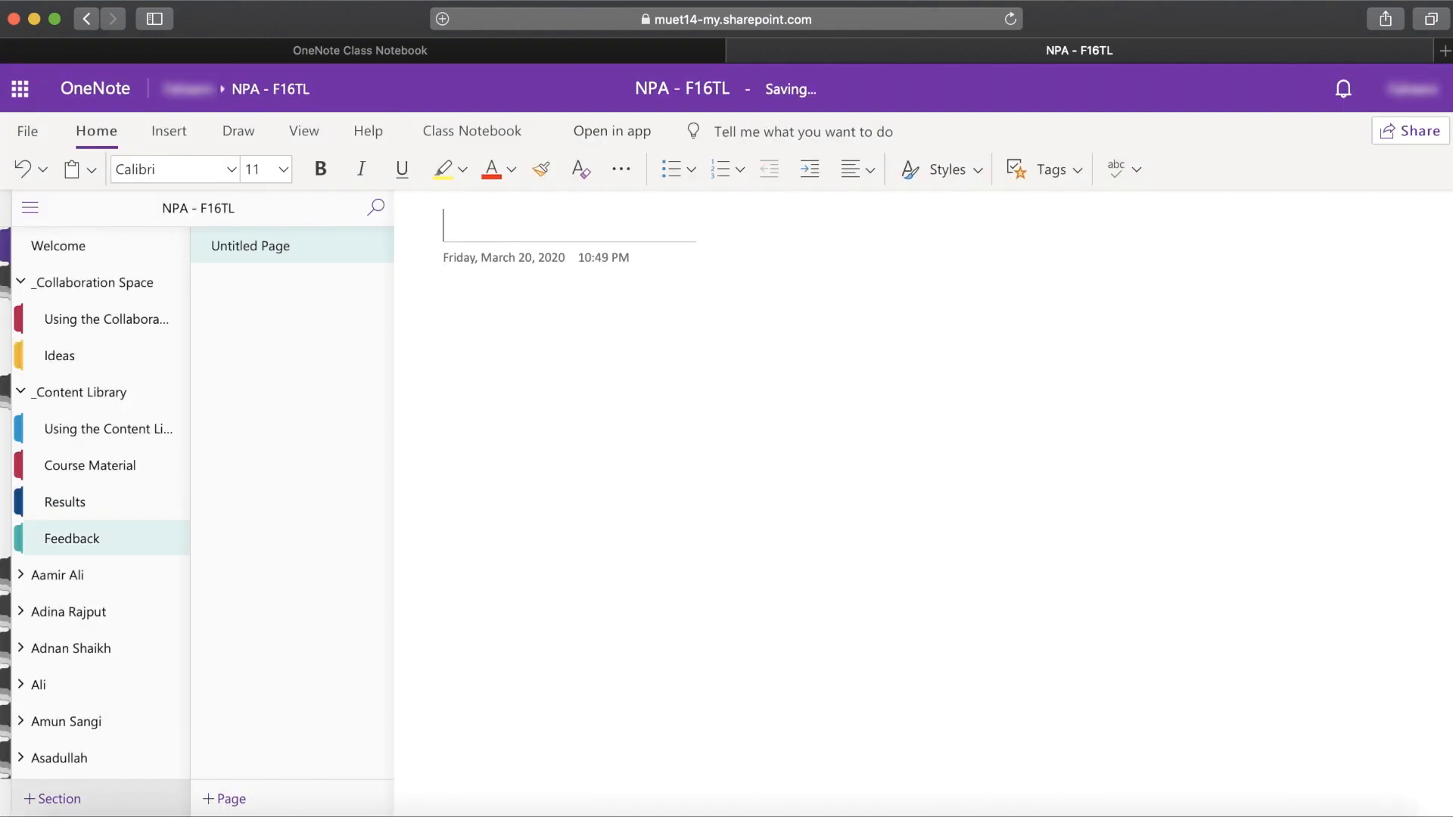
Title the Feedback section's untitled page "Teachers Feedback"
text(Add)
key(BackSpace)
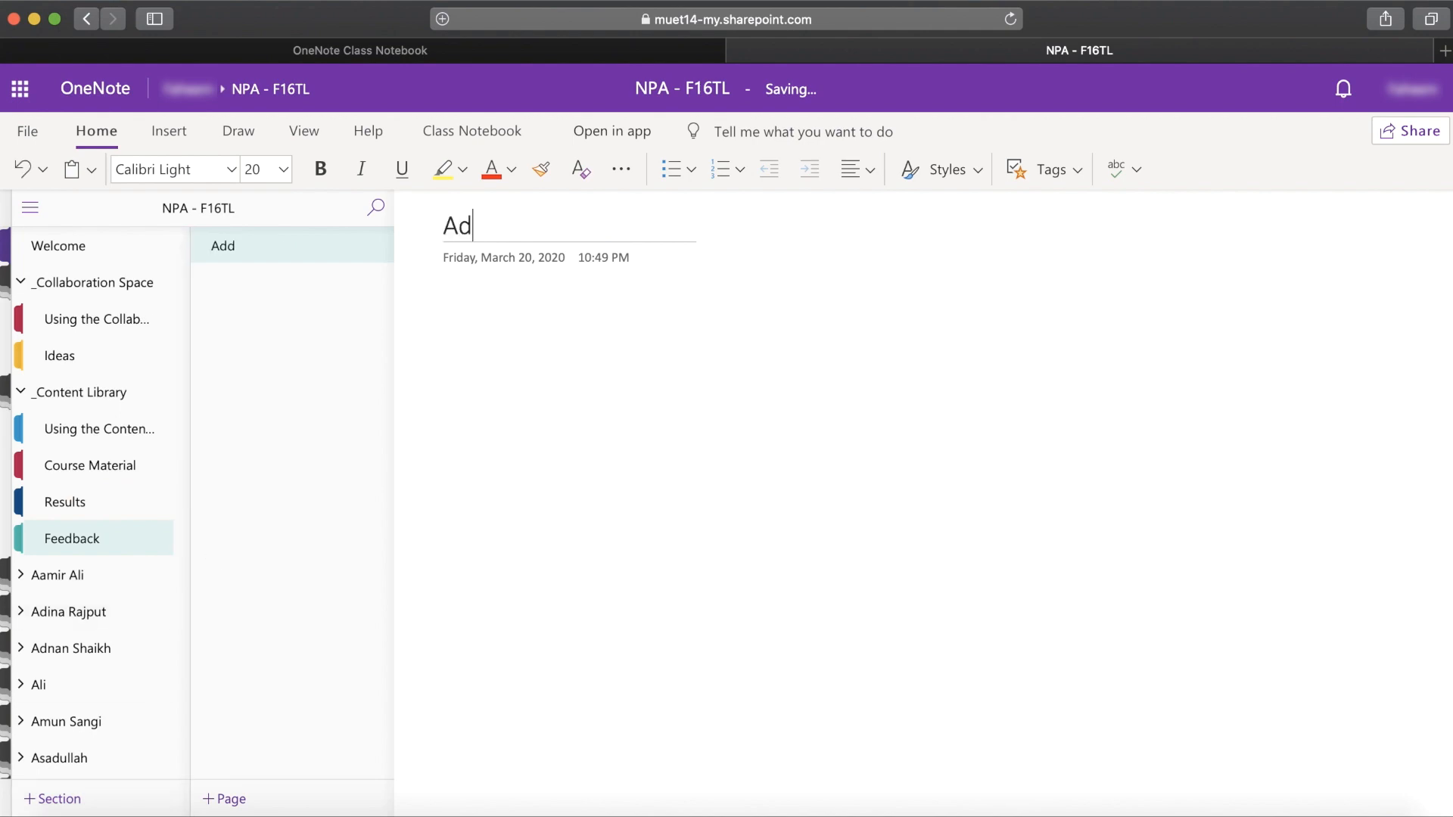
key(BackSpace)
key(BackSpace)
text(Teachers Fee)
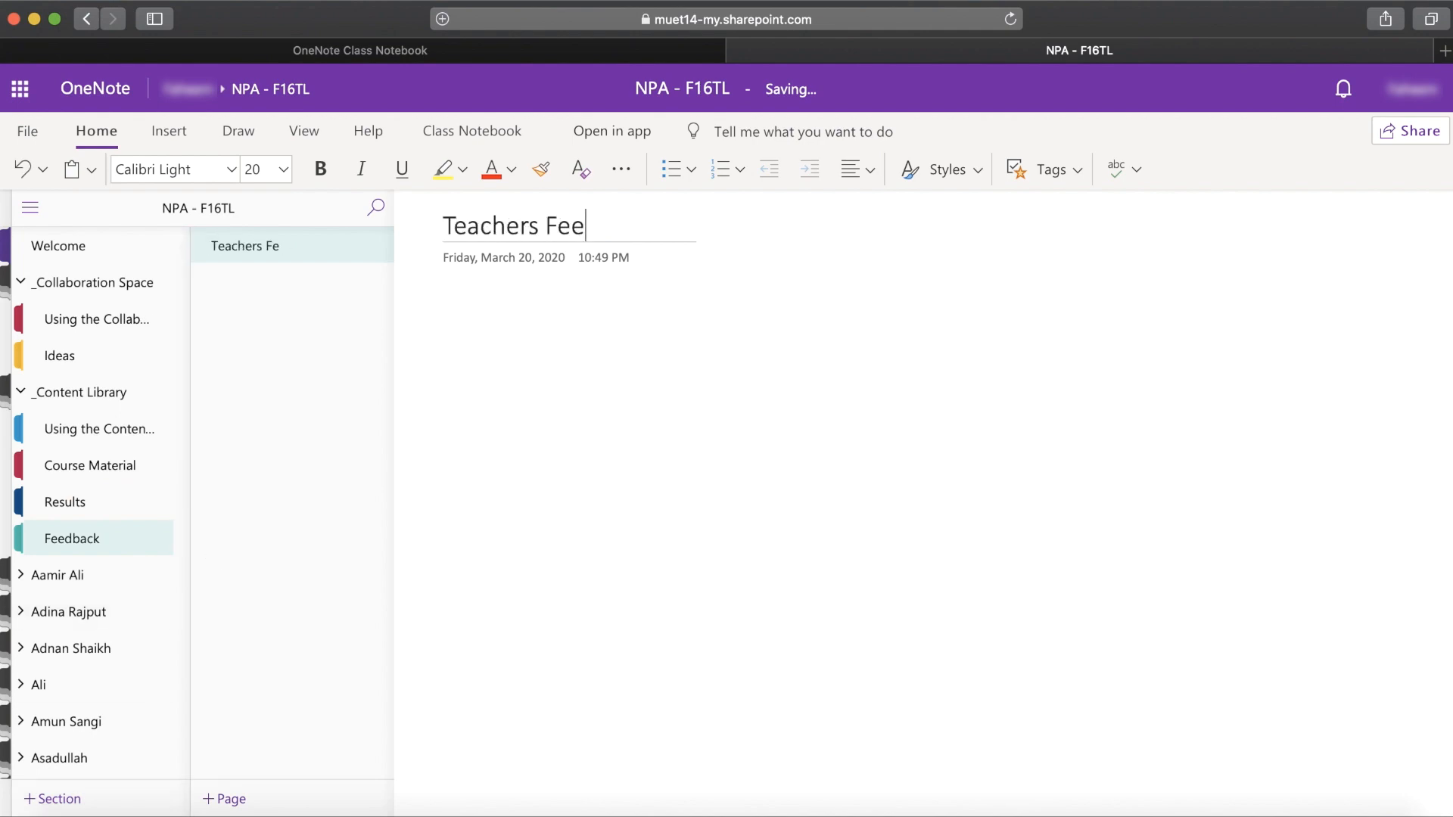
text(dback)
key(Return)
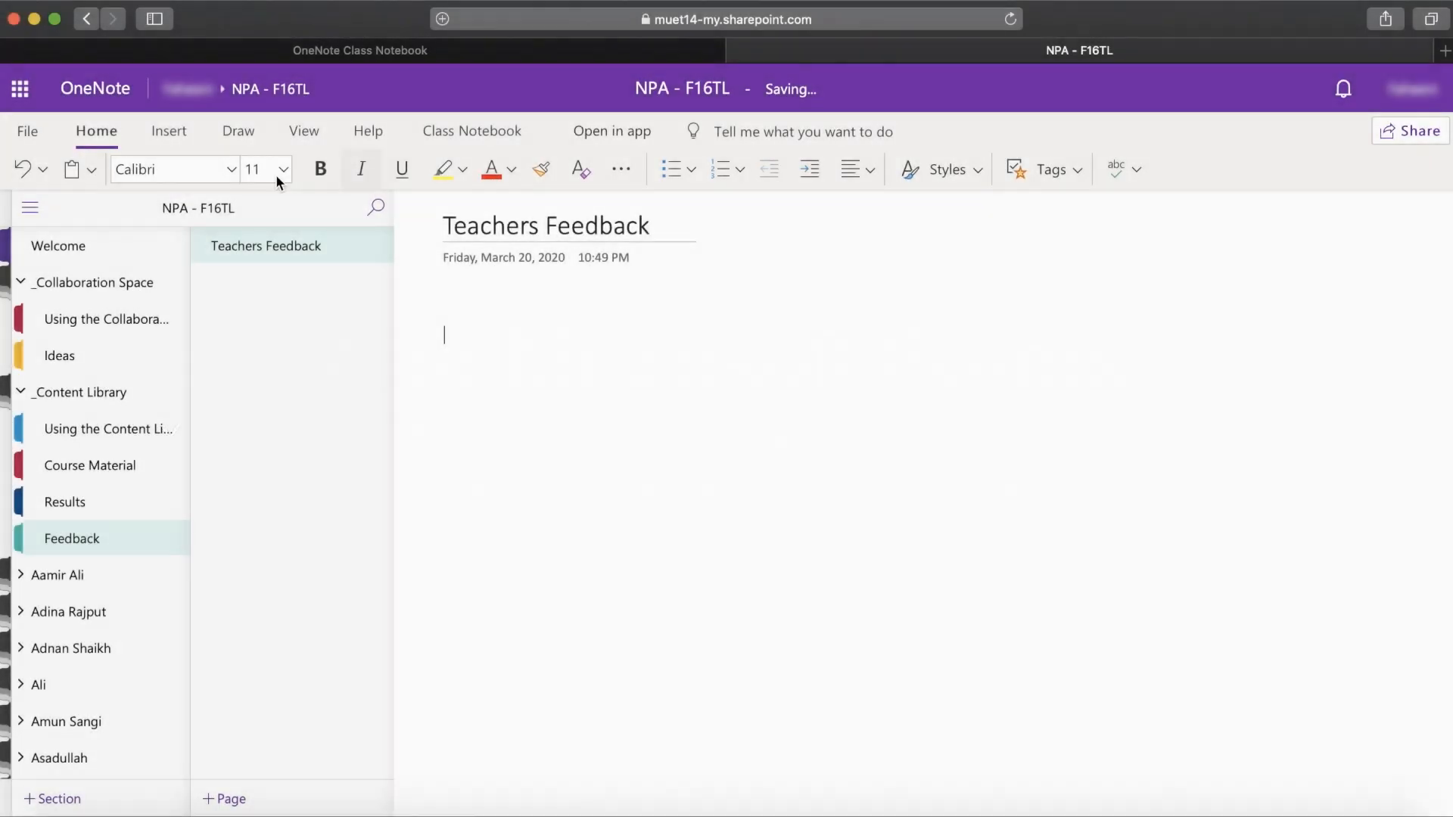
Embed the existing "Teacher's Evaluation Form - F16TL" Microsoft Forms survey in the body of the Teachers Feedback page
click(170, 131)
click(833, 170)
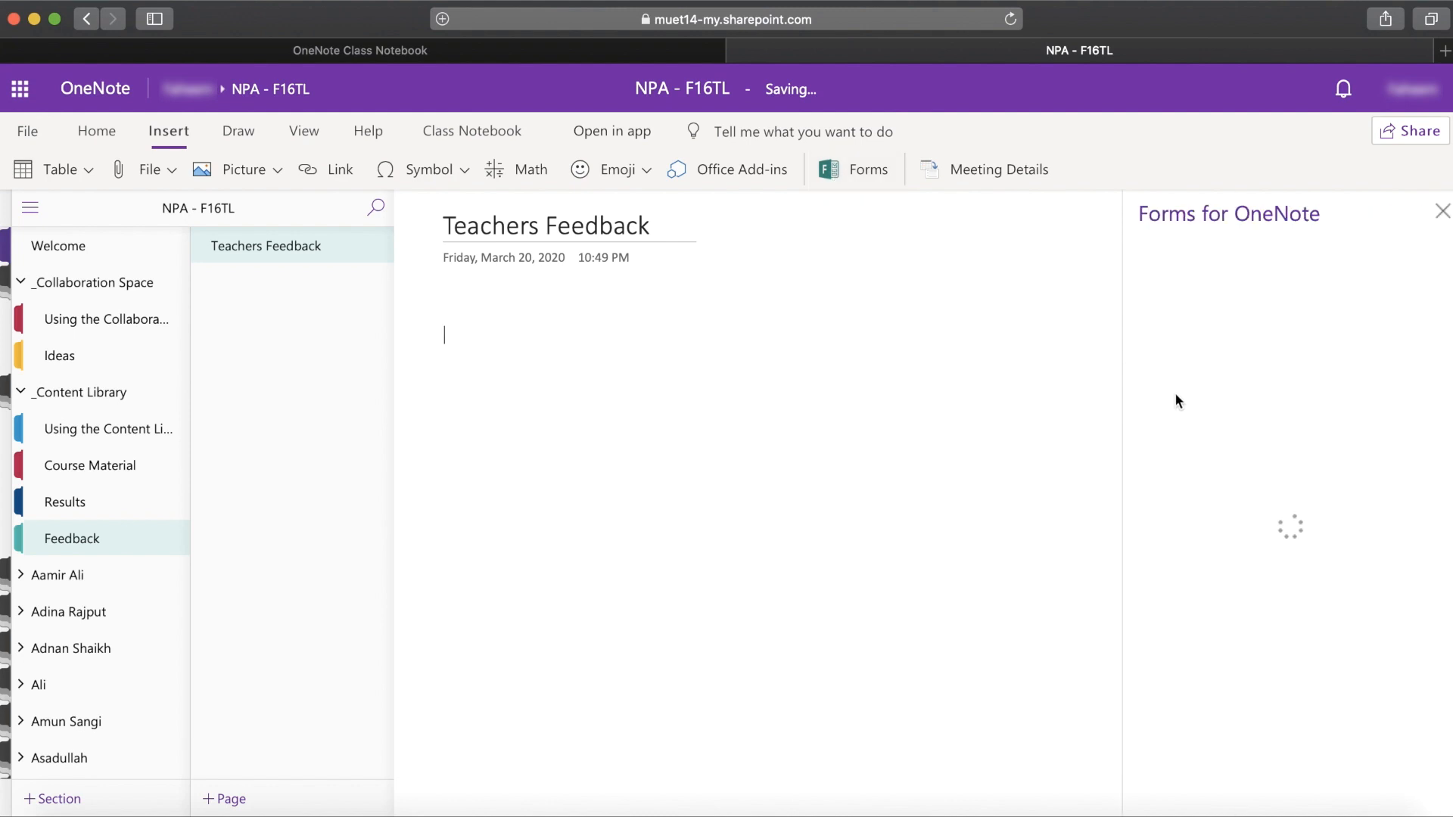
click(1241, 561)
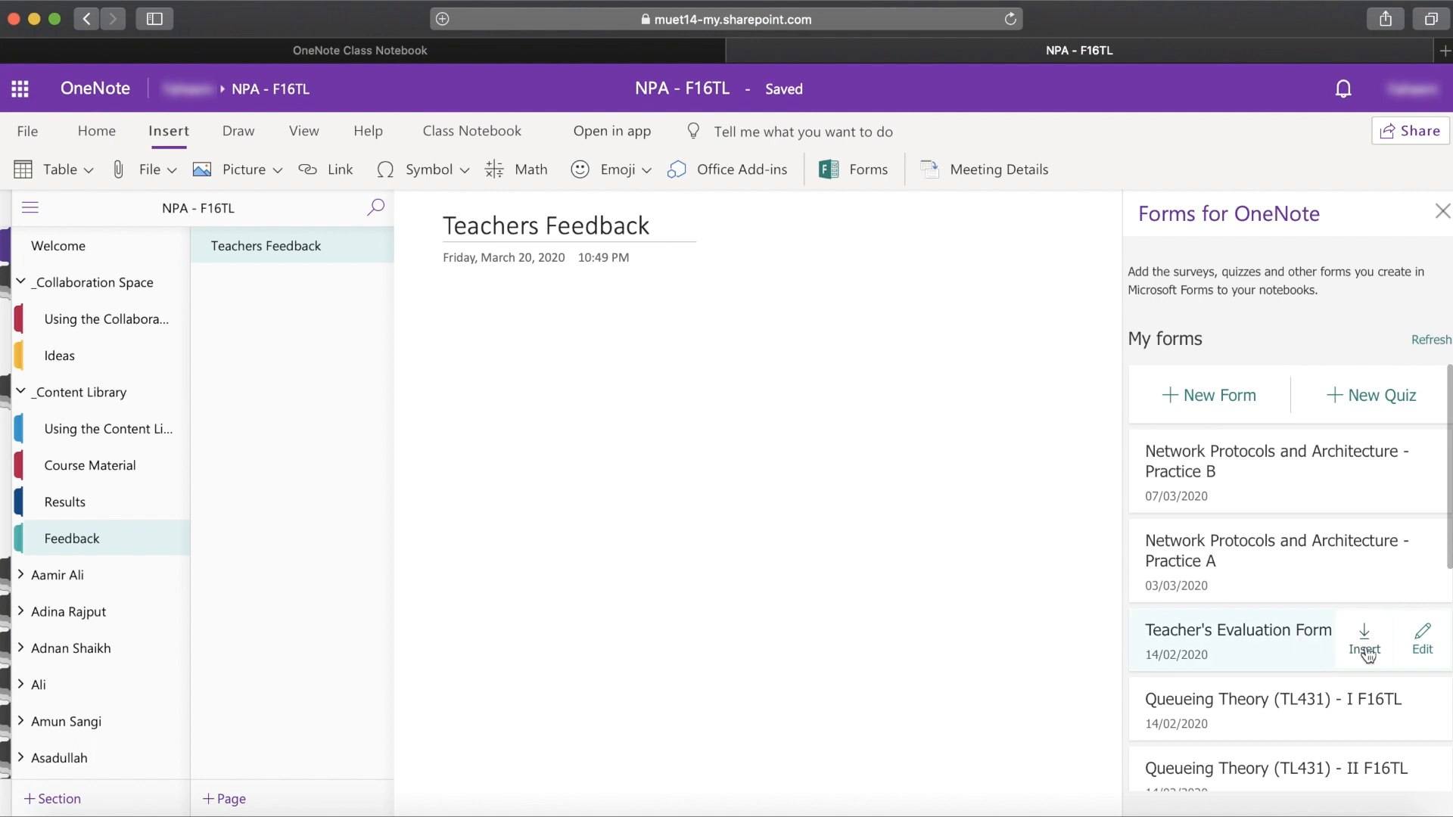
click(1365, 649)
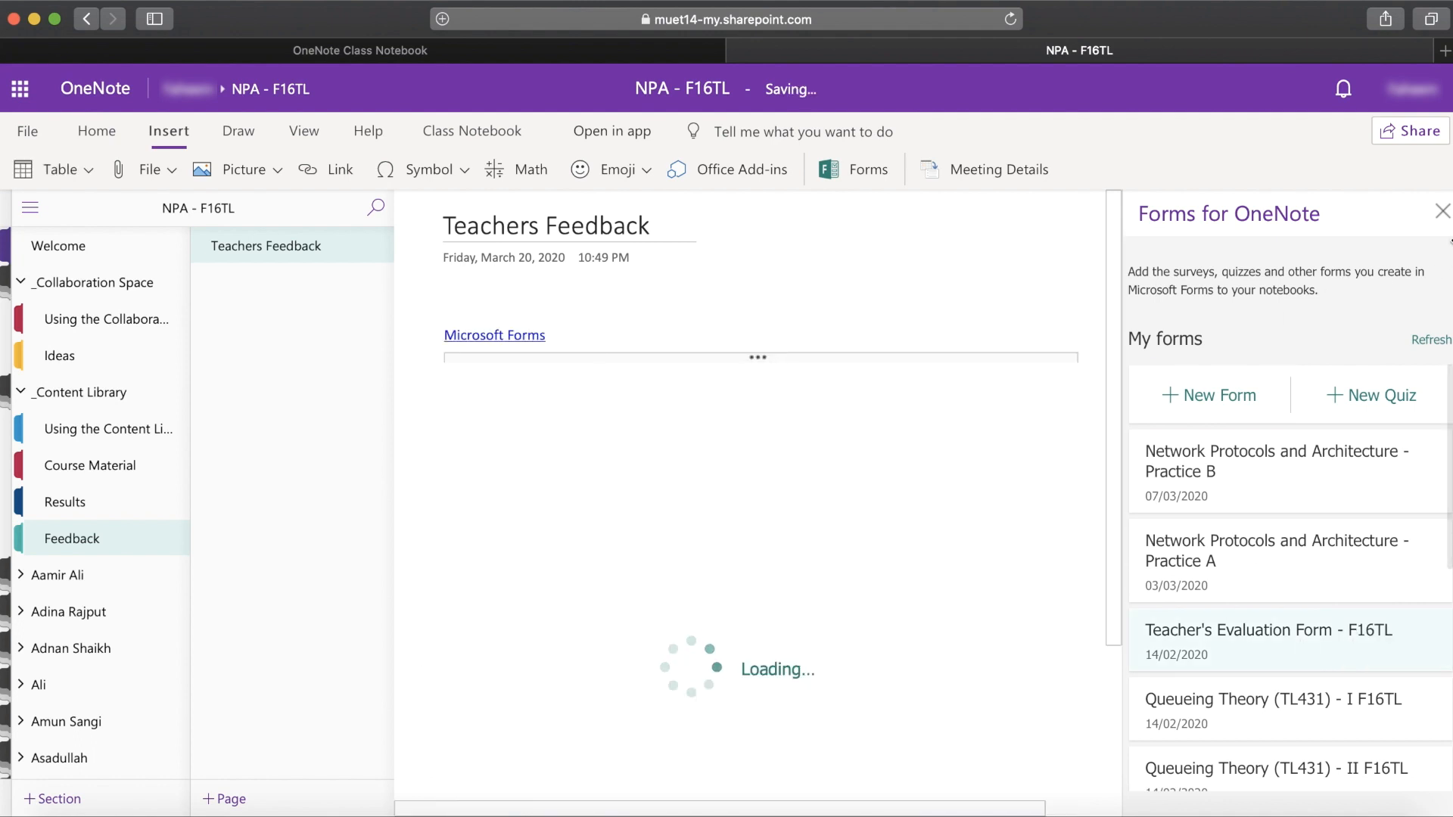
click(1443, 215)
Rate the embedded form's first question four stars and its second question five stars, and review the form through to its end
scroll(1118, 430, down, 2)
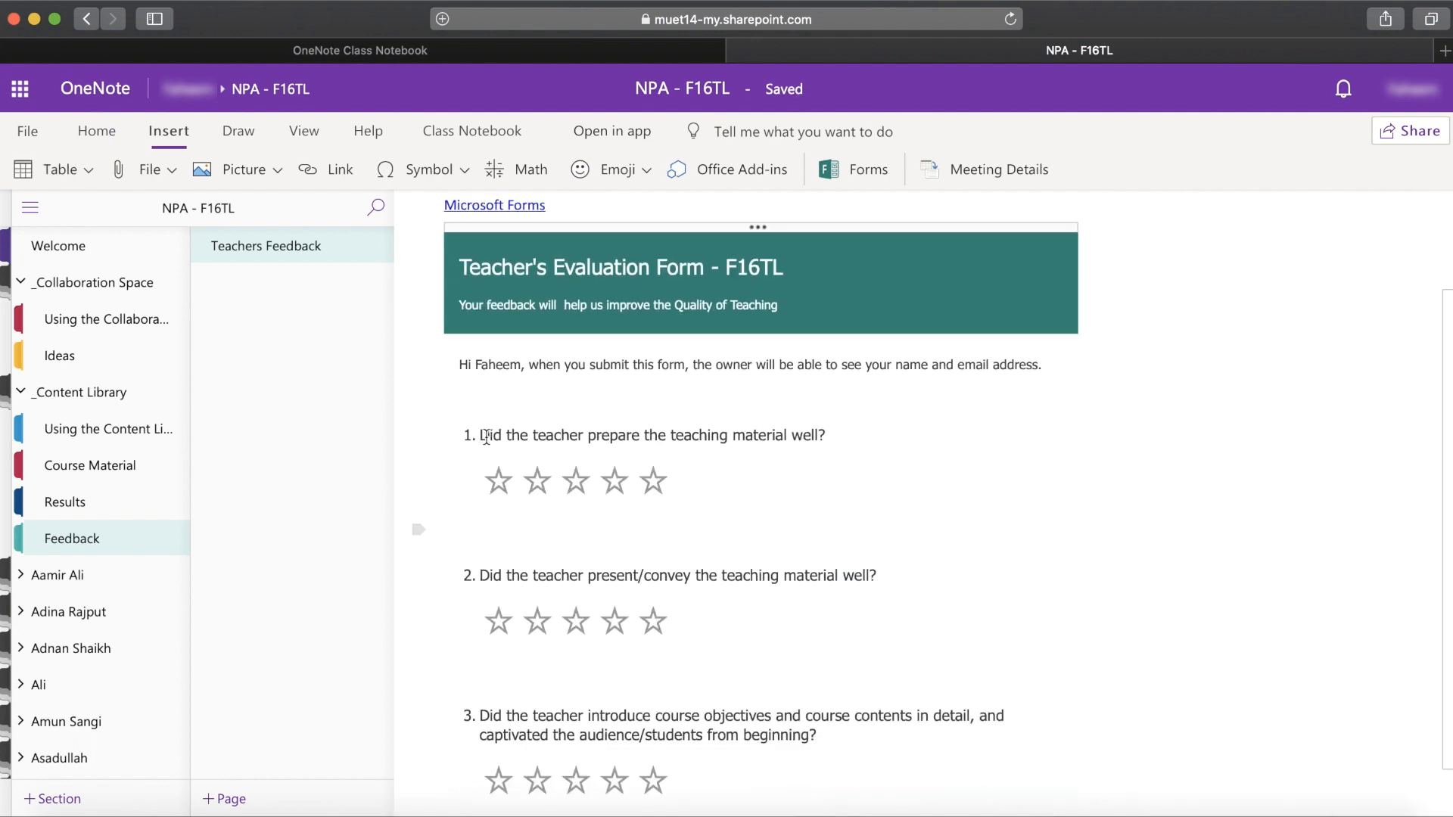
click(622, 488)
scroll(605, 477, down, 3)
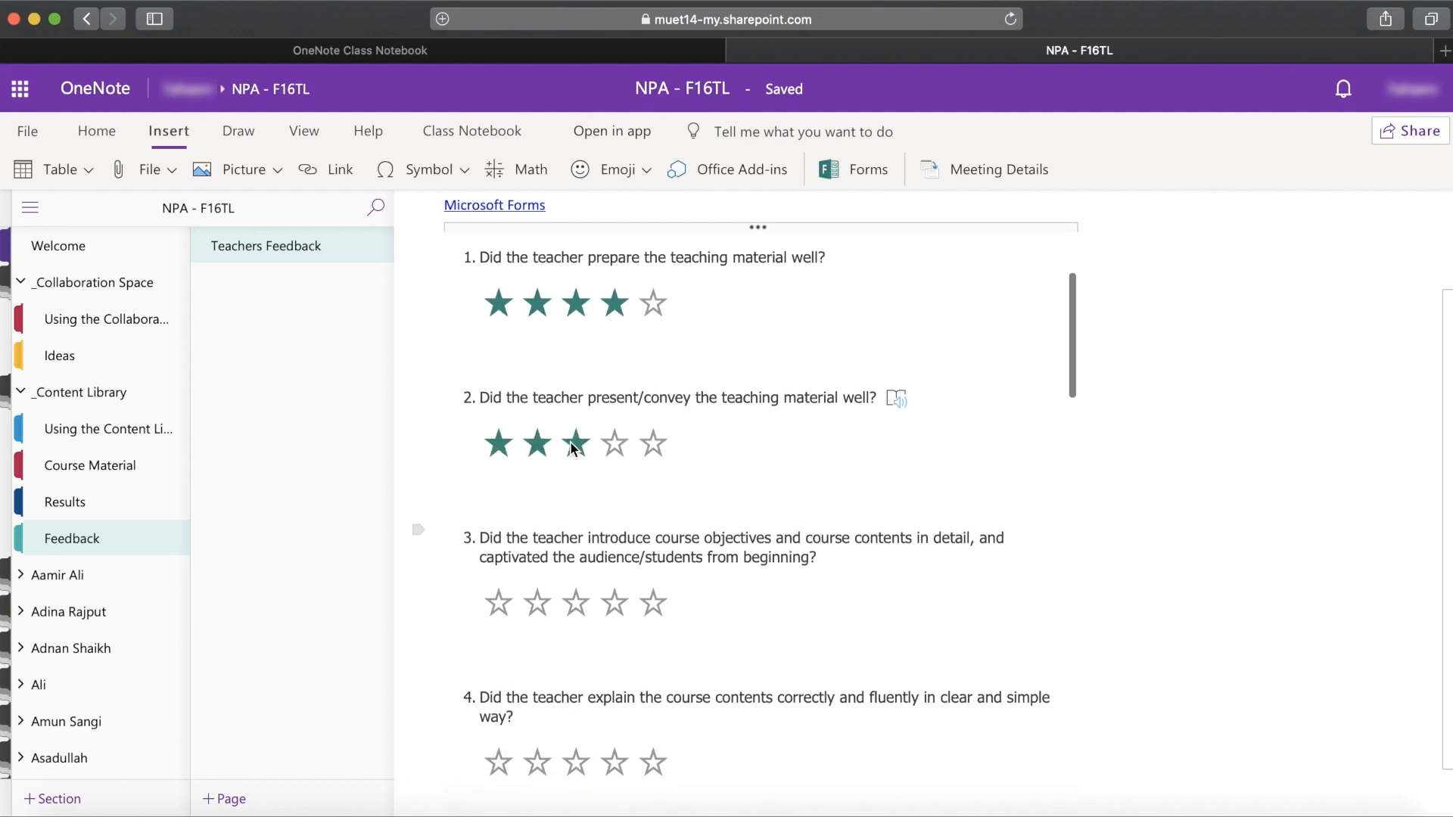
scroll(659, 551, down, 15)
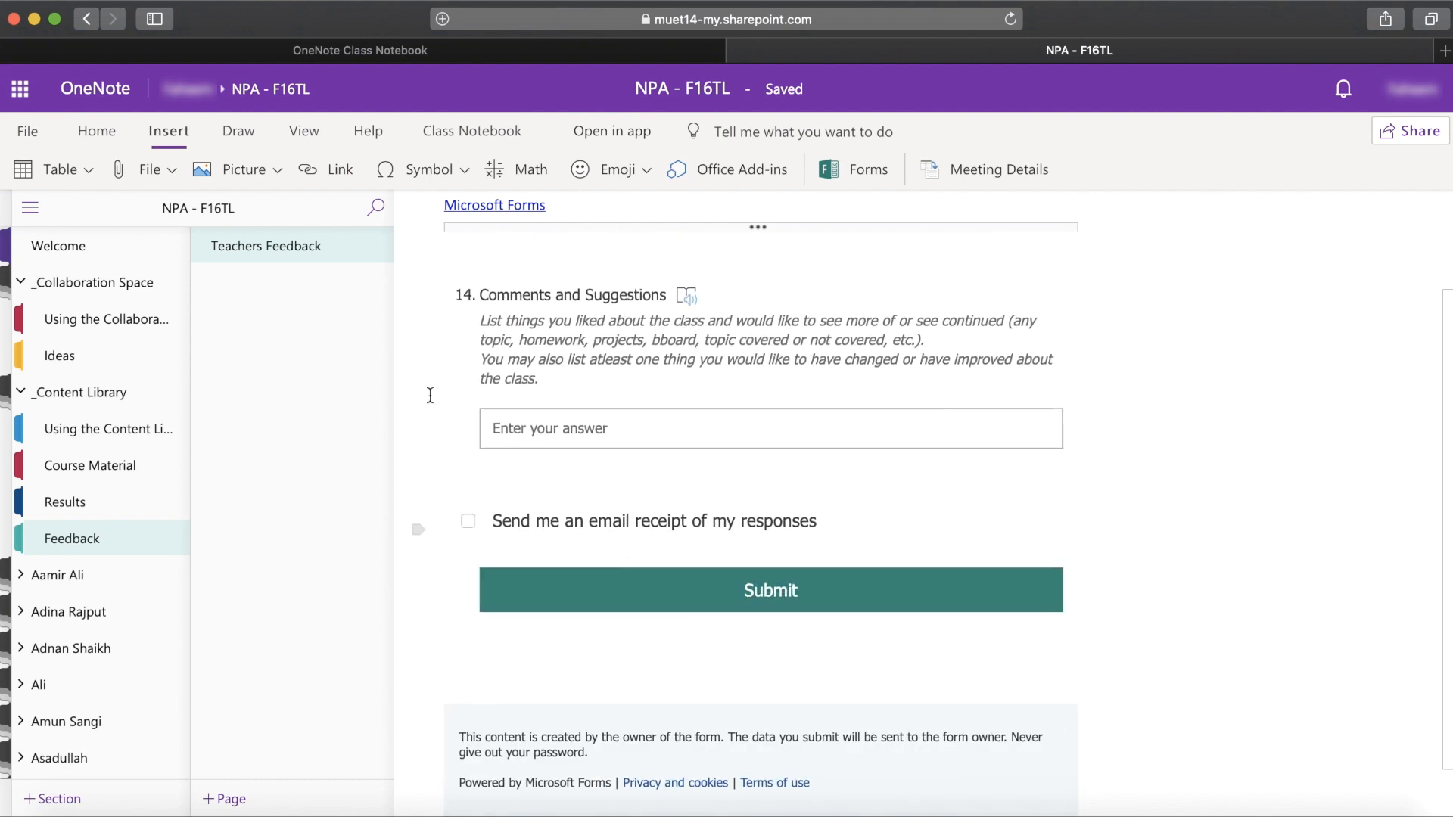
scroll(429, 395, up, 15)
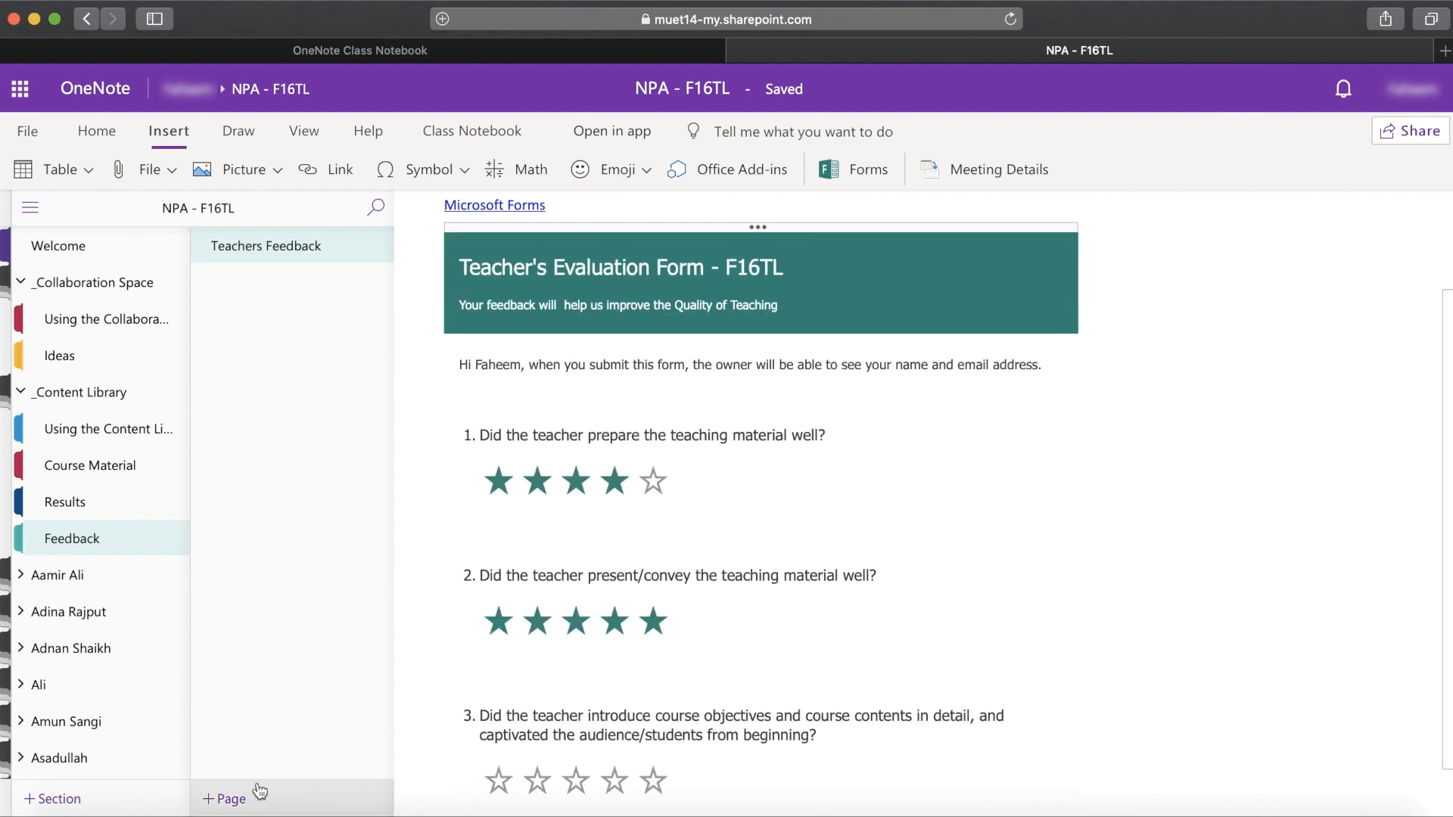
Expand the first student's section group and open its Handouts section
click(23, 578)
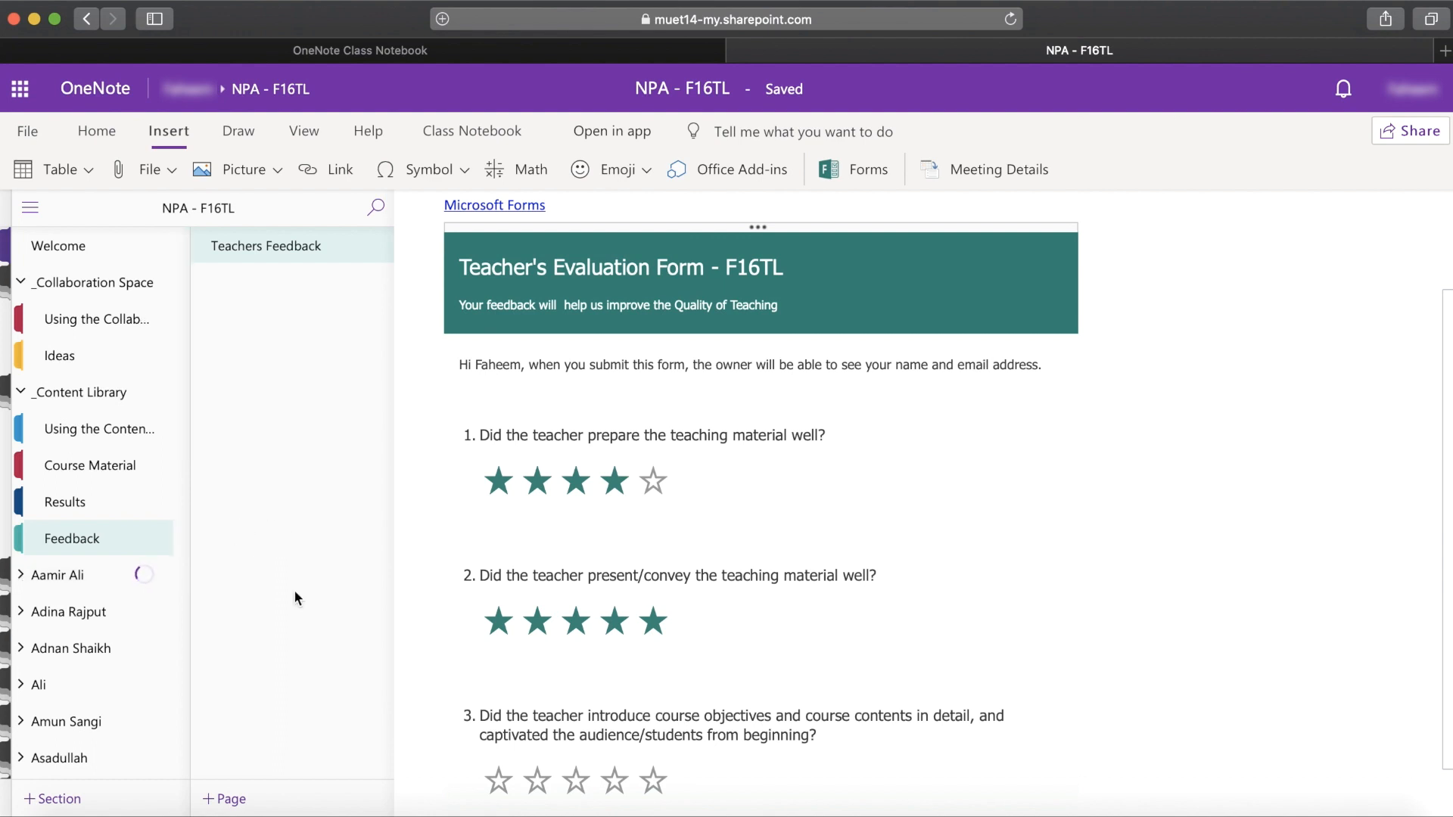
click(89, 656)
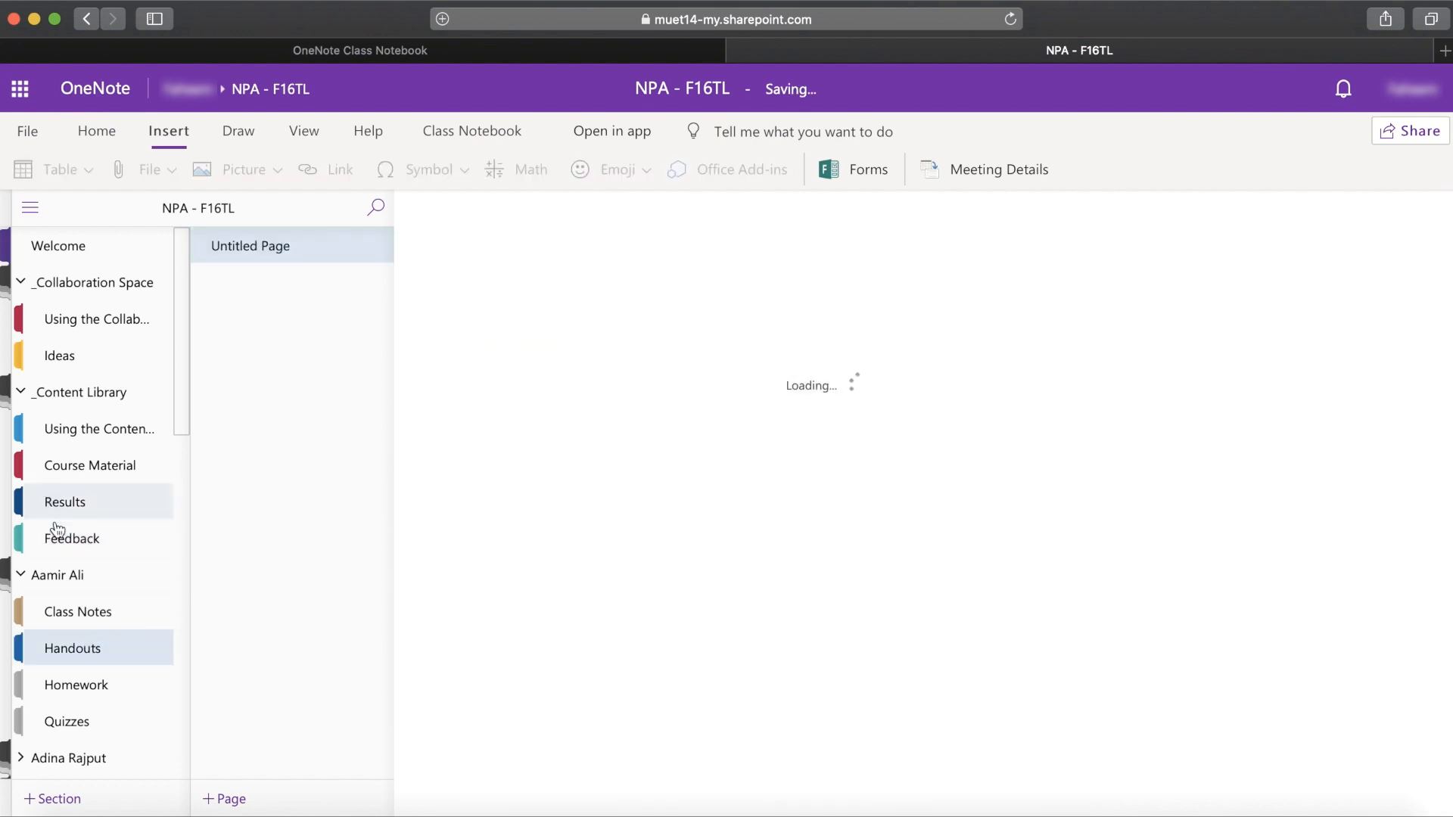
click(75, 509)
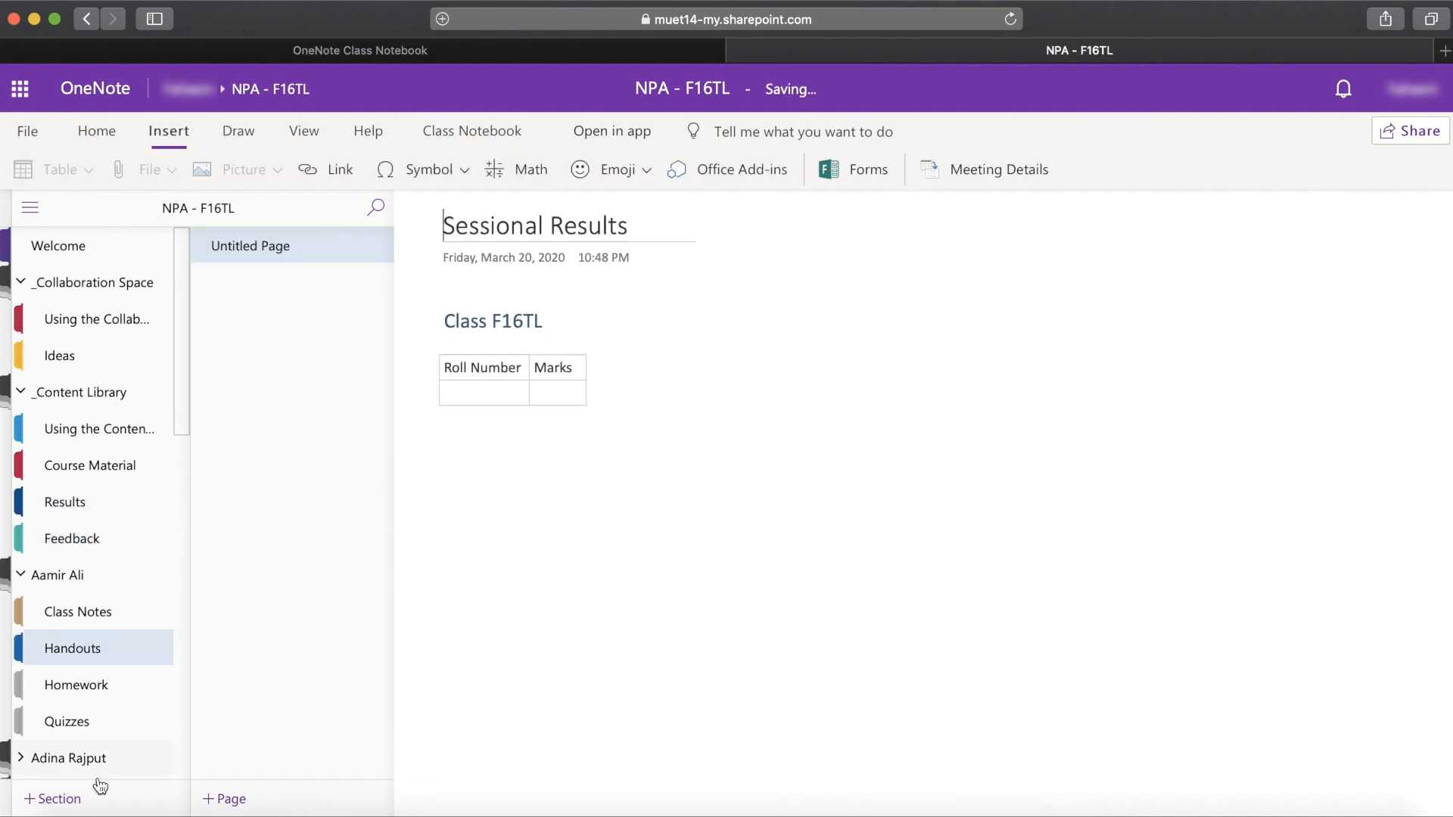
click(53, 798)
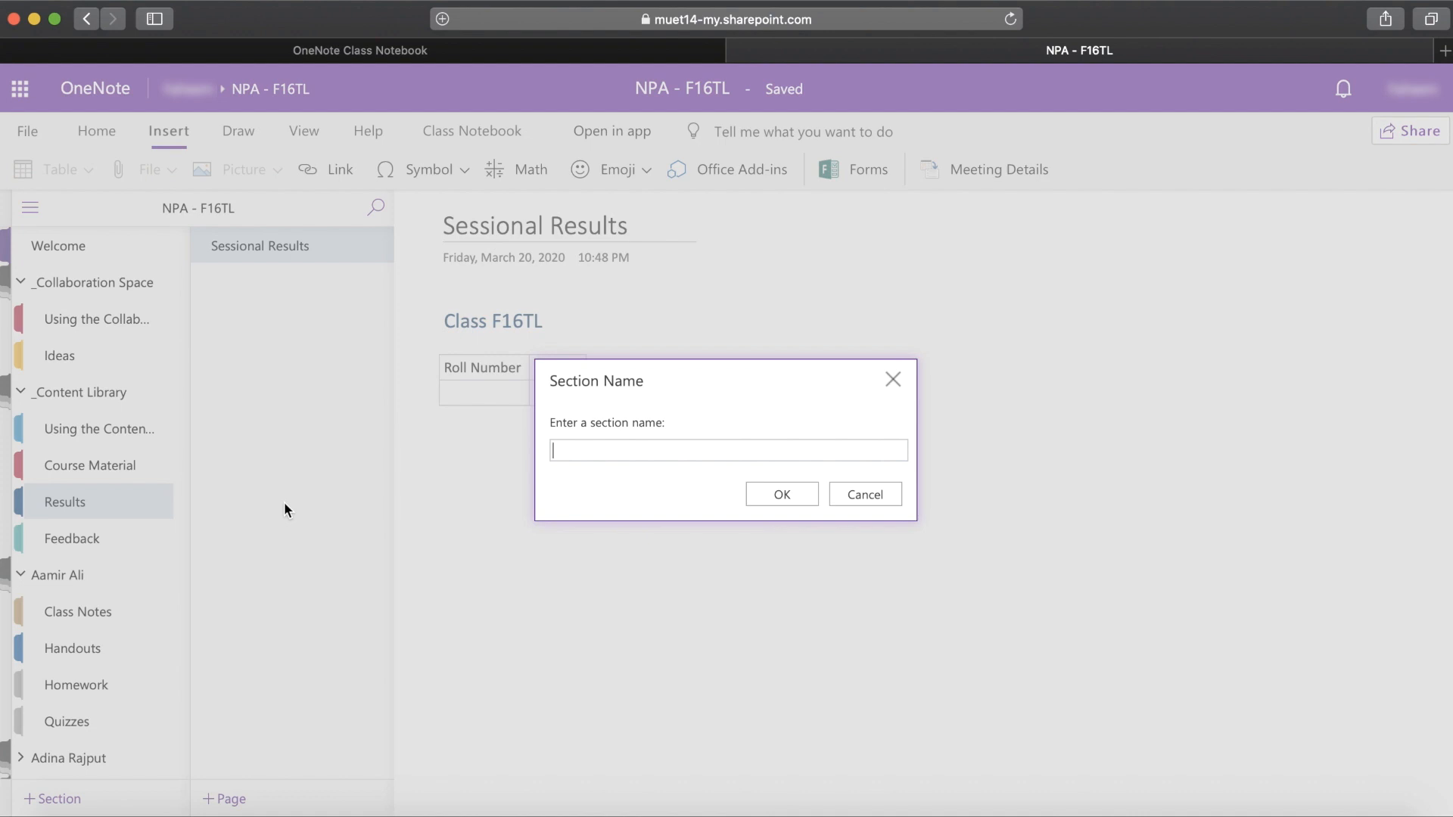
click(881, 492)
Add a page titled "Lab Handouts" to the Course Material section with a short note about the handouts in its body
click(117, 467)
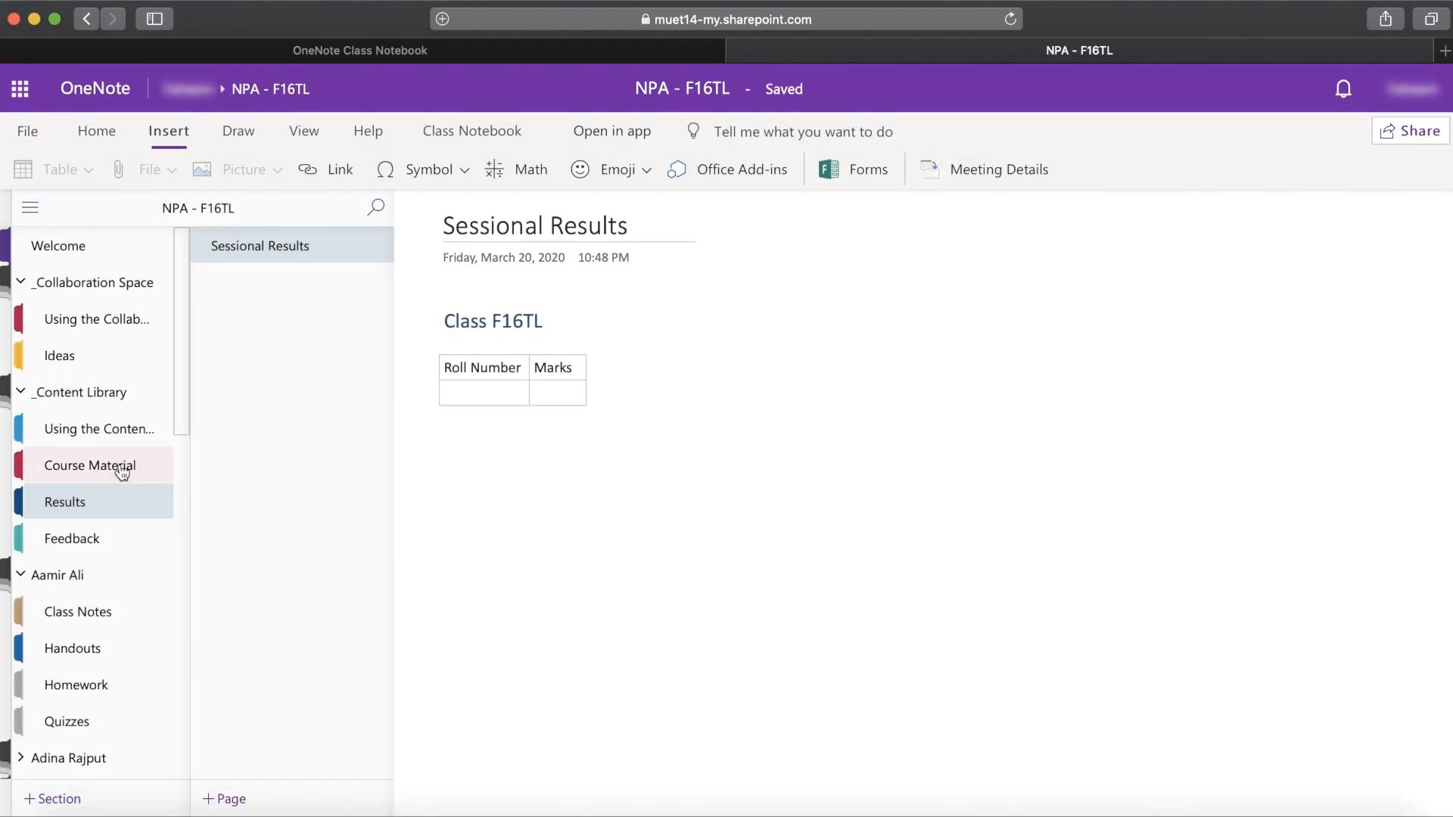
click(220, 799)
text(Lab Handouts)
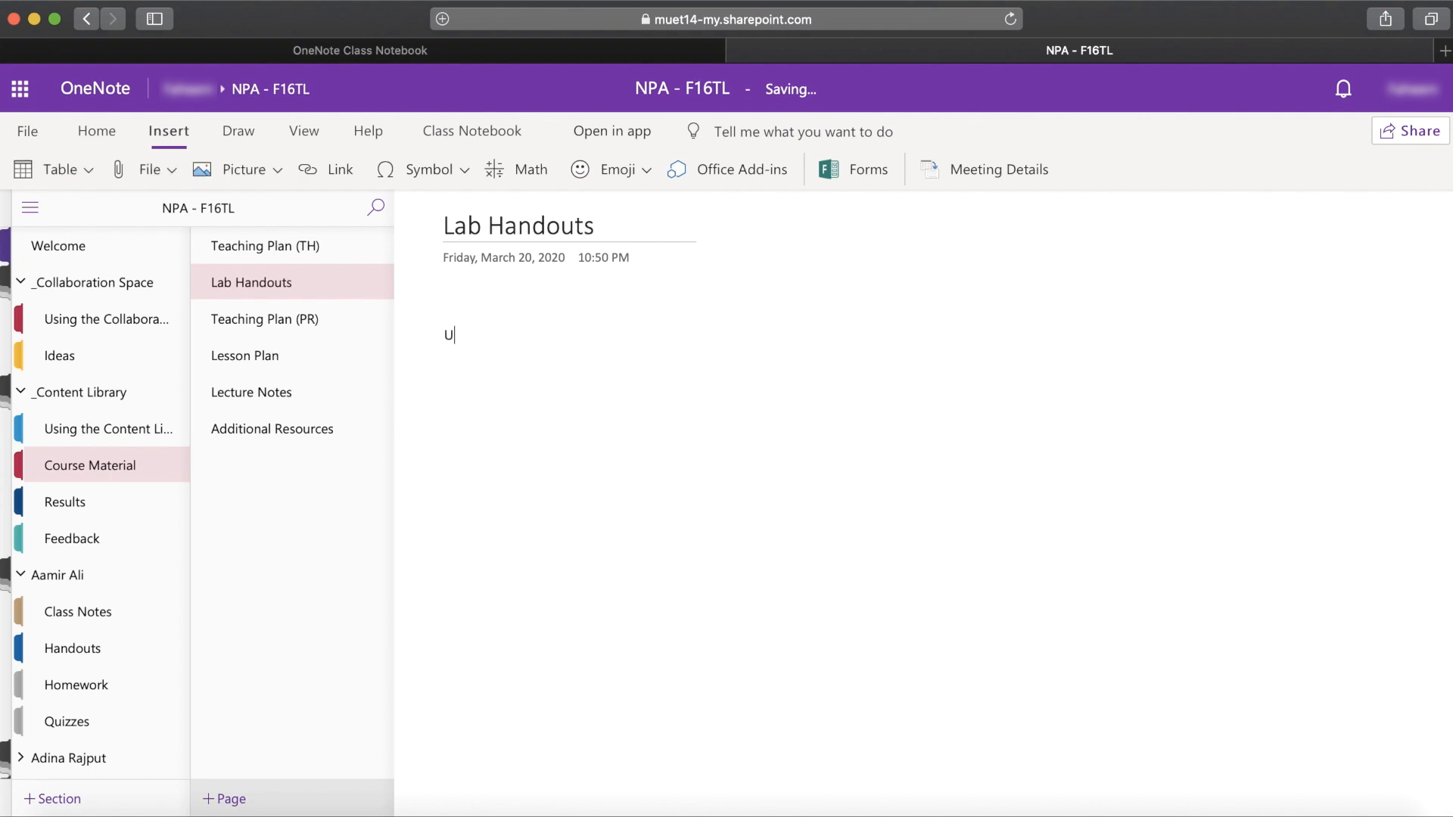
text(d the handouts)
Title the page in the first student's Handouts section "Lab 1" and write "Grade and remark the activities done by students" in its body
click(71, 649)
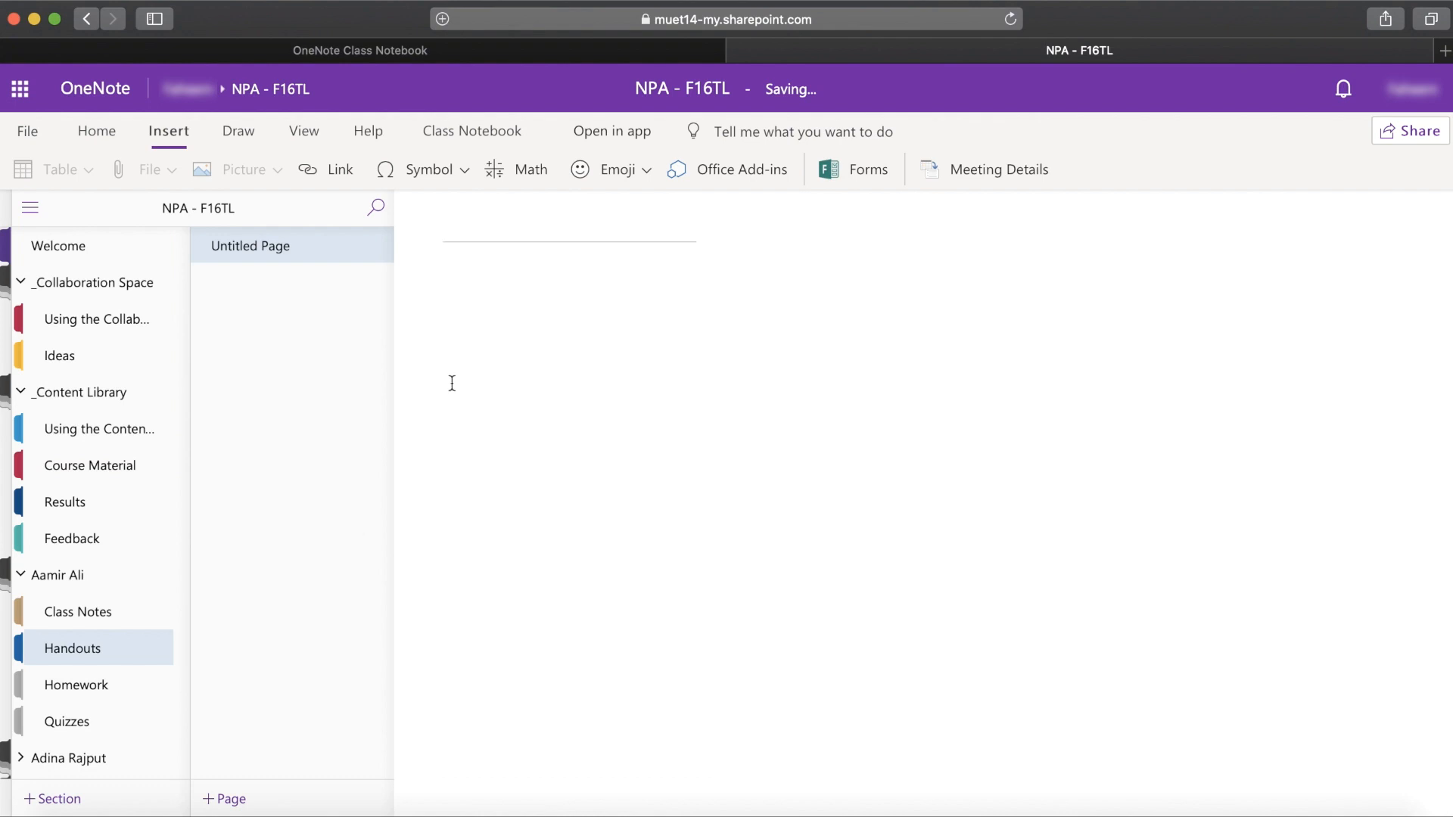
text(Lab 1)
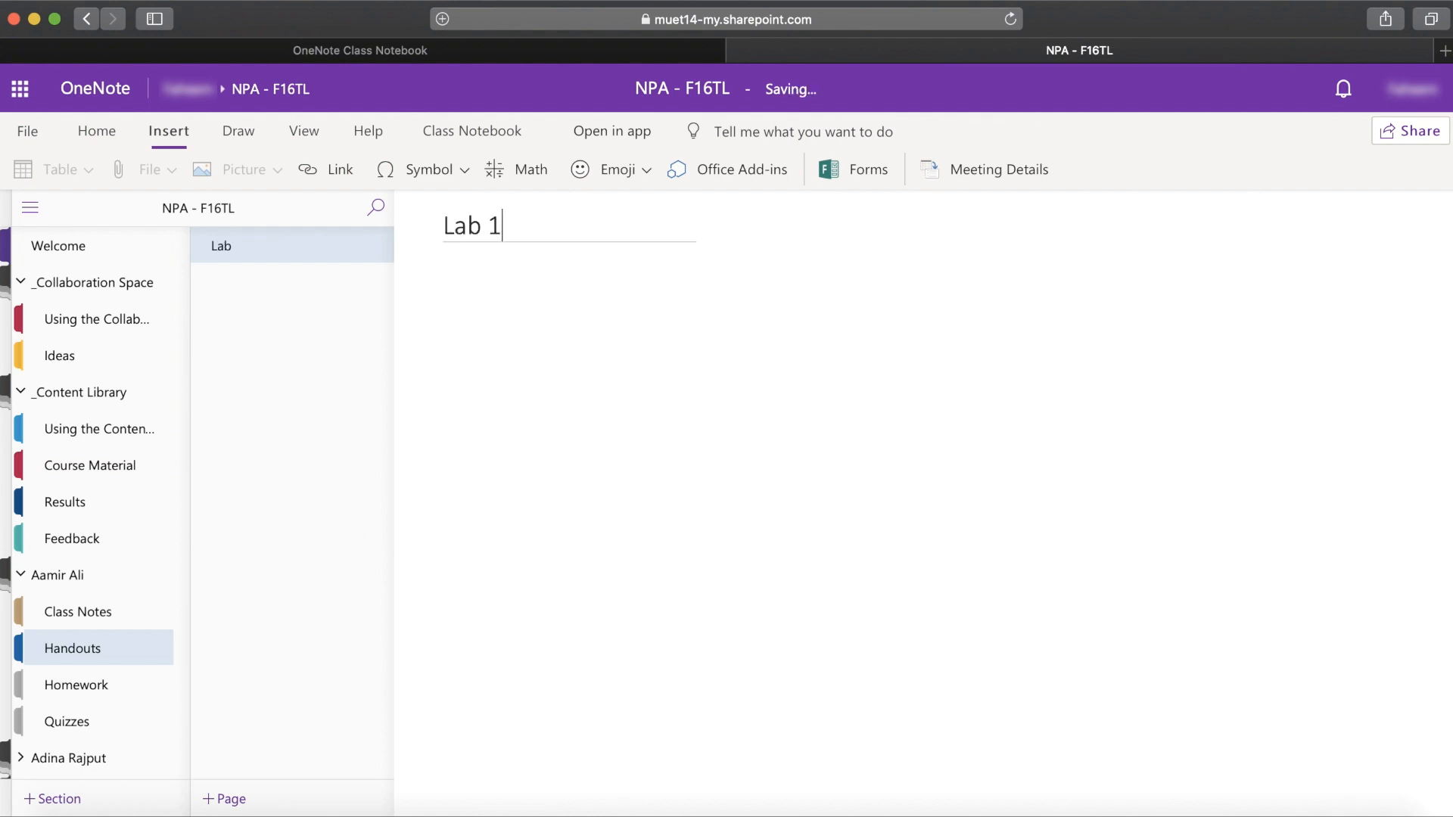
key(Return)
text(Grade and )
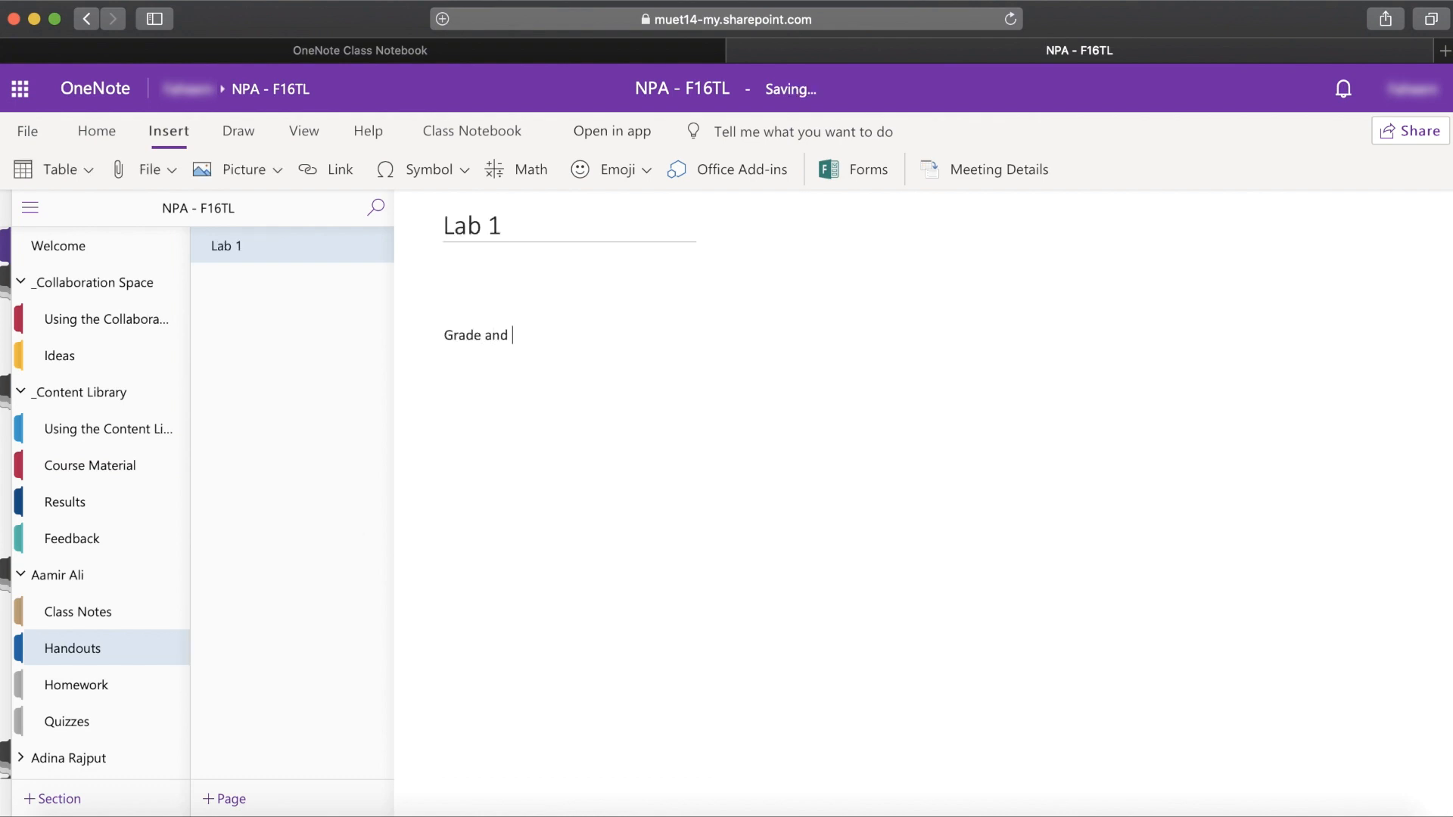
text(che)
text(mark the )
text(activities done by s)
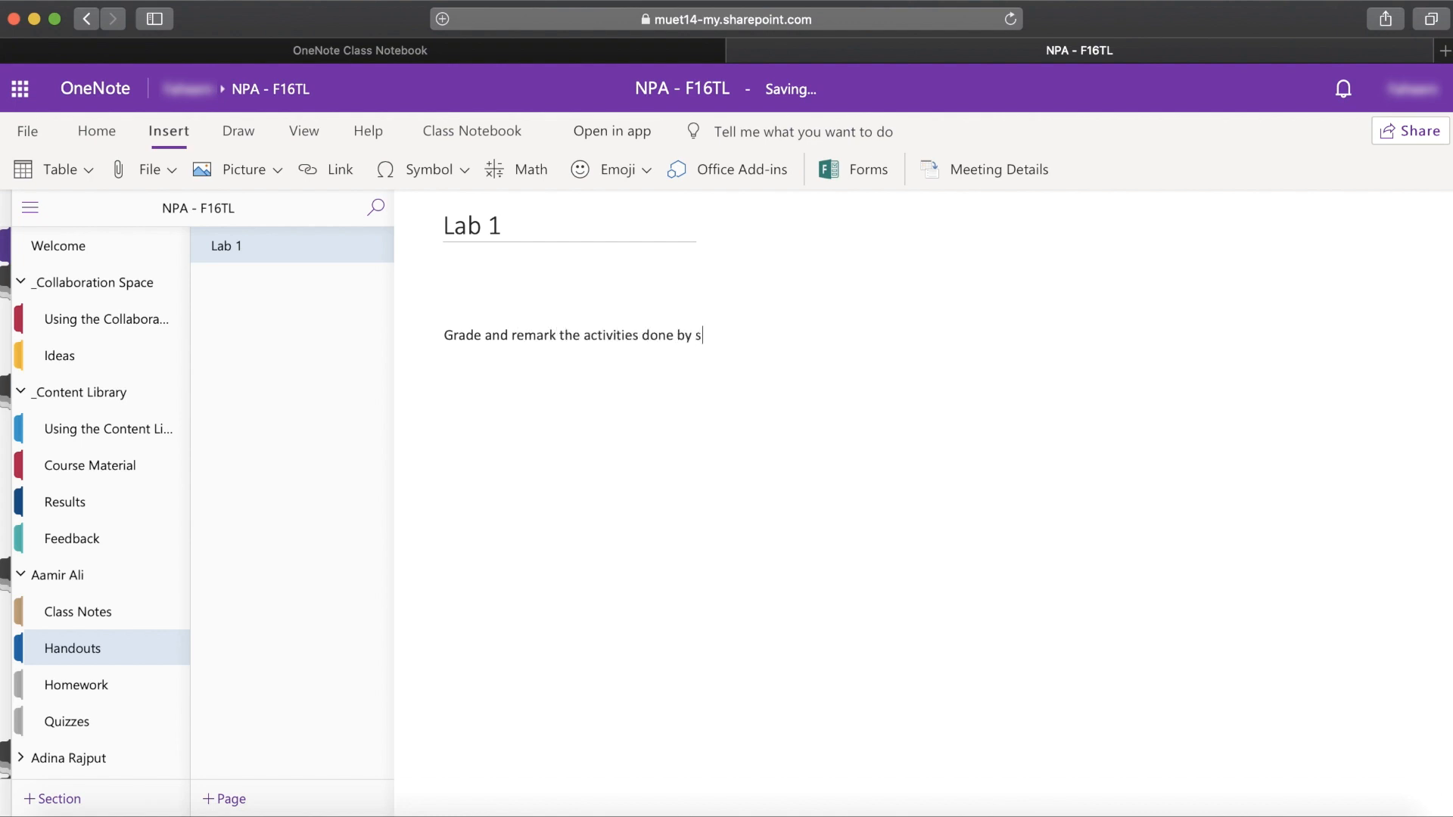
text(tudents)
Draw a freehand stepped line and a letter A with the black pen below the text on the Lab 1 page
click(238, 133)
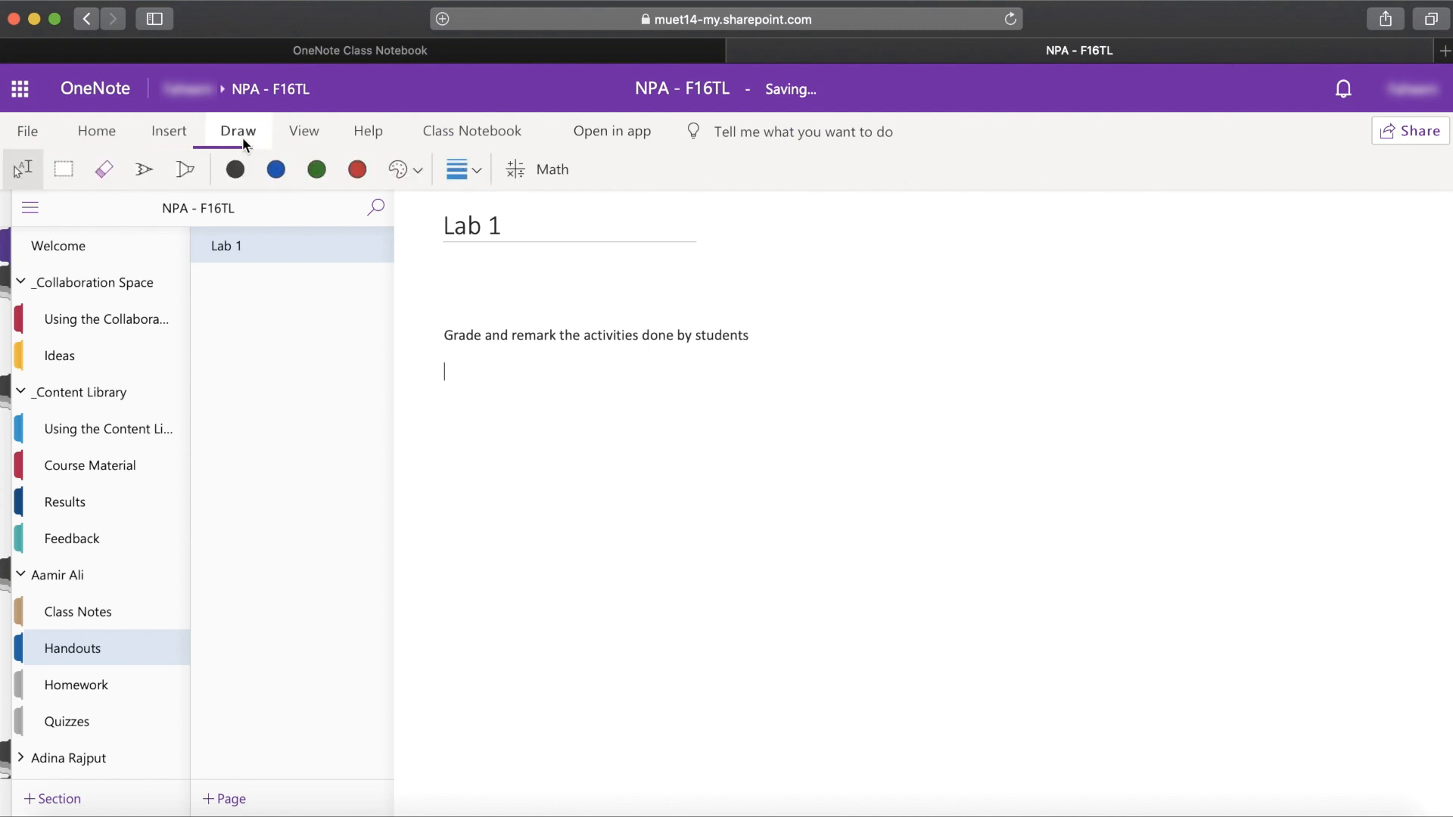
click(139, 171)
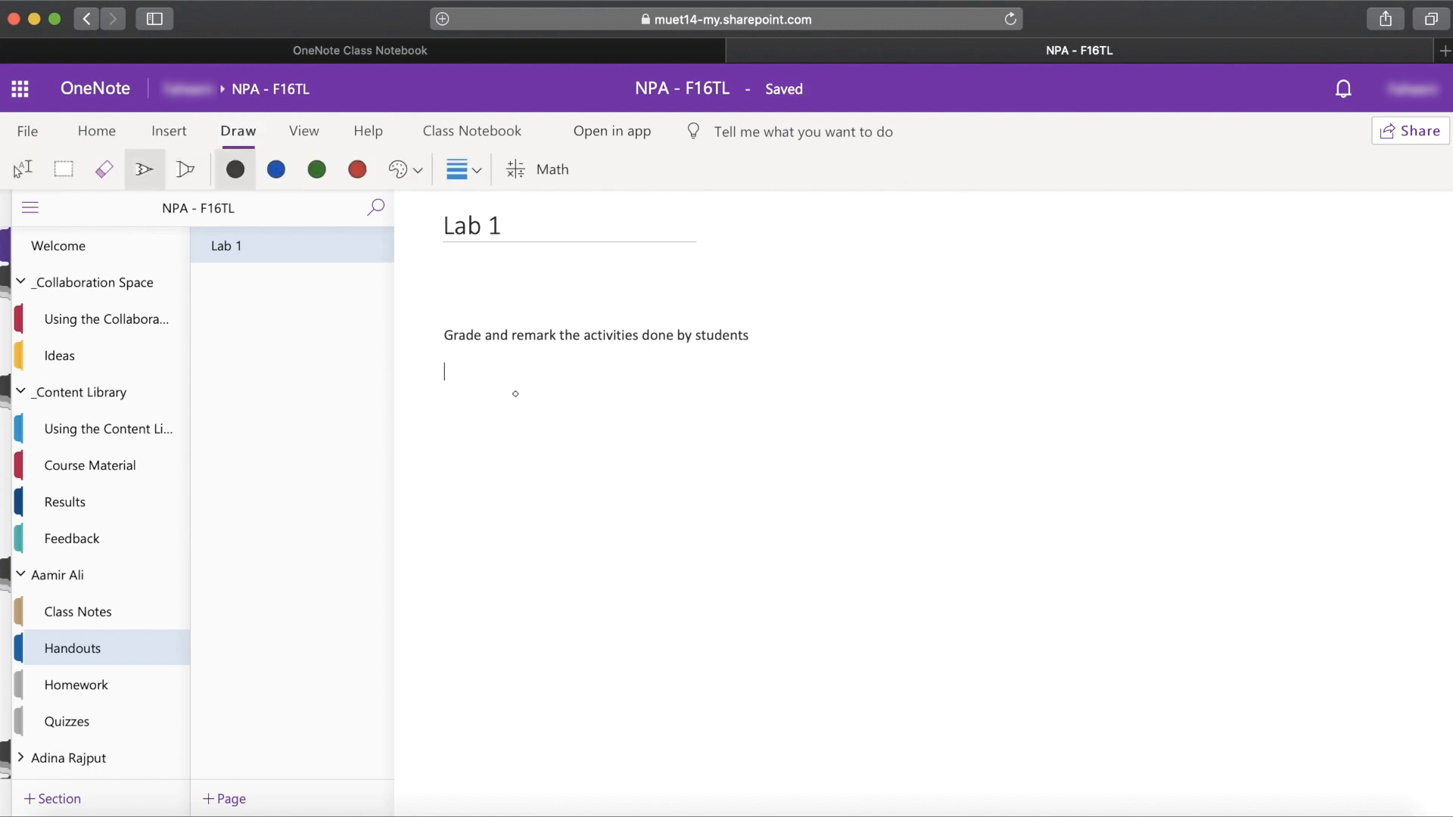
mouse_move(515, 392)
mouse_down()
mouse_move(595, 501)
mouse_move(707, 558)
mouse_up()
mouse_move(745, 454)
mouse_down()
mouse_move(717, 442)
mouse_move(797, 467)
mouse_move(761, 433)
mouse_up()
Open the Math tool and handwrite the equation x² + y² = 3 in black ink below the drawing
click(543, 177)
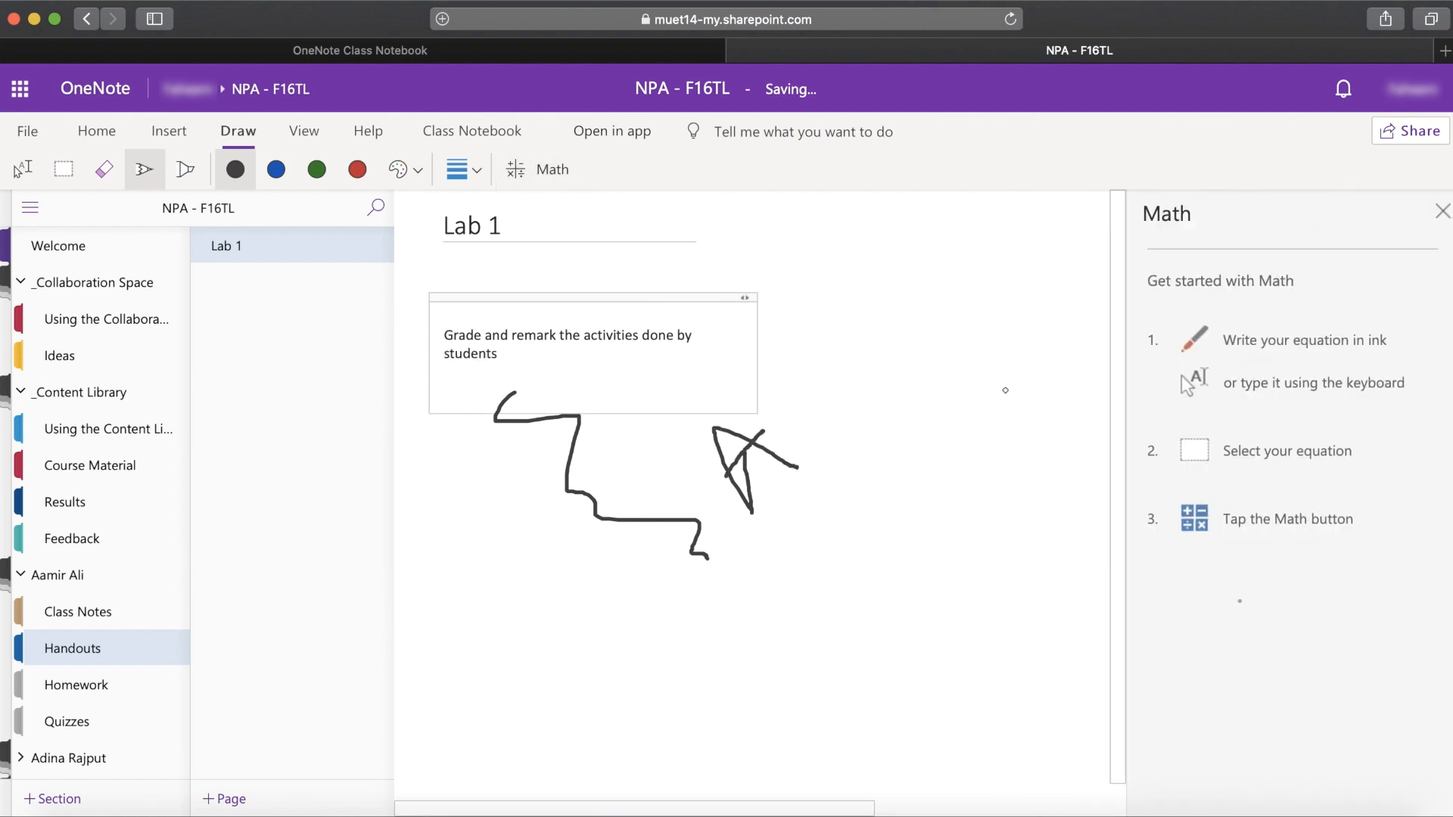
mouse_move(443, 639)
mouse_down()
mouse_move(435, 684)
mouse_move(488, 665)
mouse_move(460, 637)
mouse_move(473, 625)
mouse_up()
drag(458, 625, 490, 622)
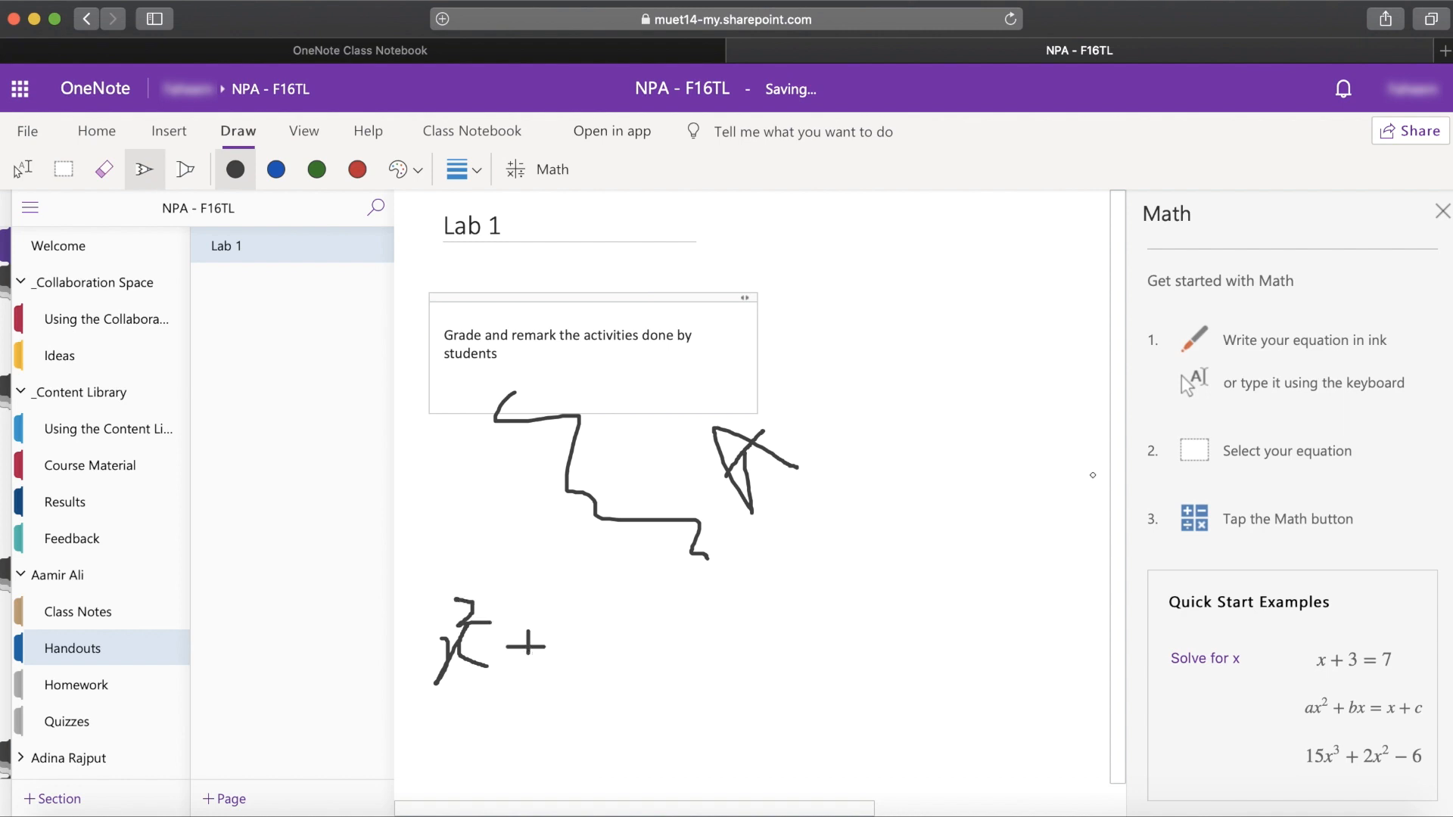
drag(572, 638, 598, 648)
drag(596, 628, 602, 699)
mouse_move(600, 612)
mouse_down()
mouse_move(685, 649)
mouse_move(685, 667)
mouse_up()
drag(711, 614, 715, 692)
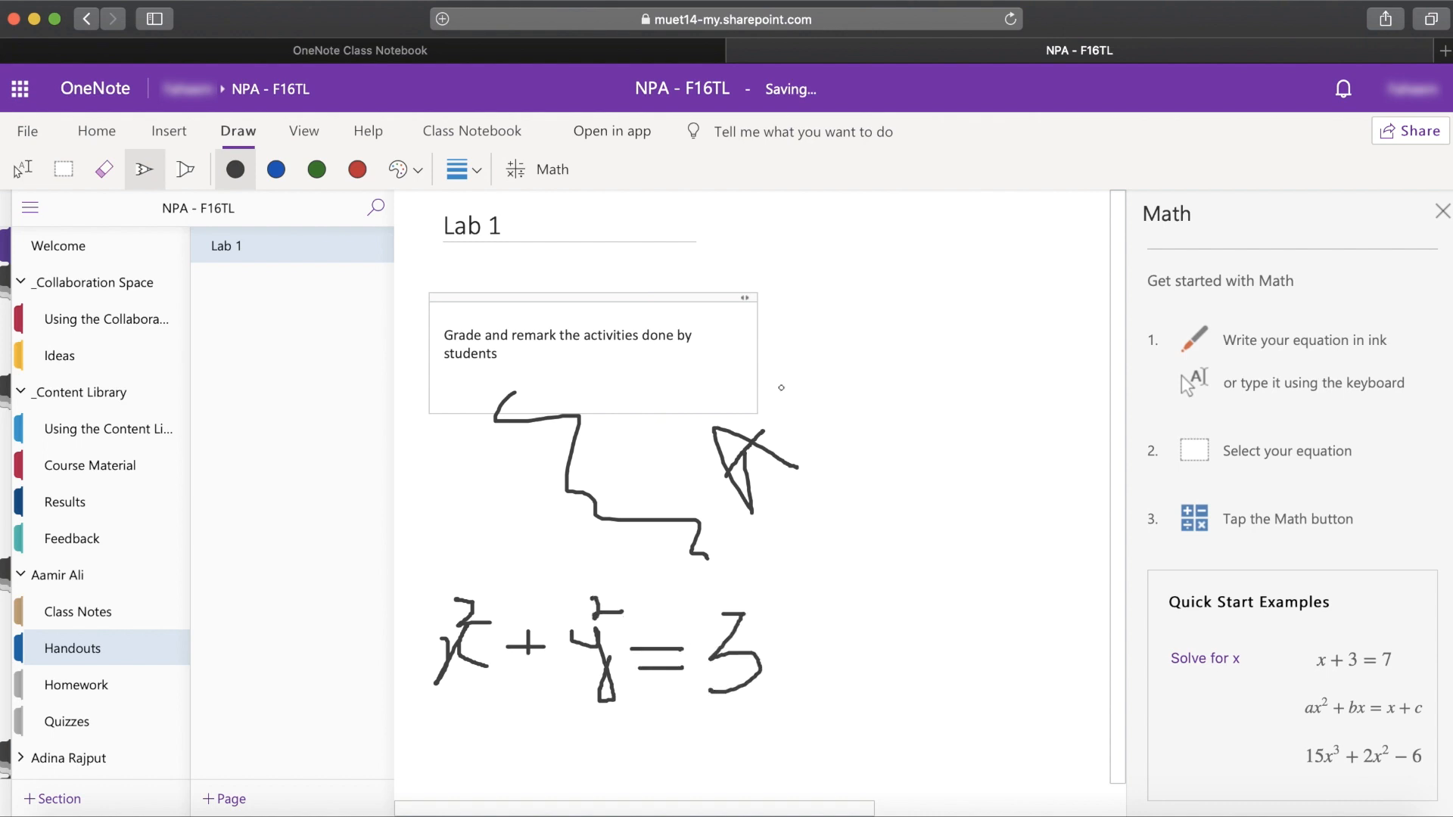
Select the whole handwritten equation and convert it from ink to a typed math expression
scroll(1032, 437, down, 1)
scroll(1032, 437, right, 1)
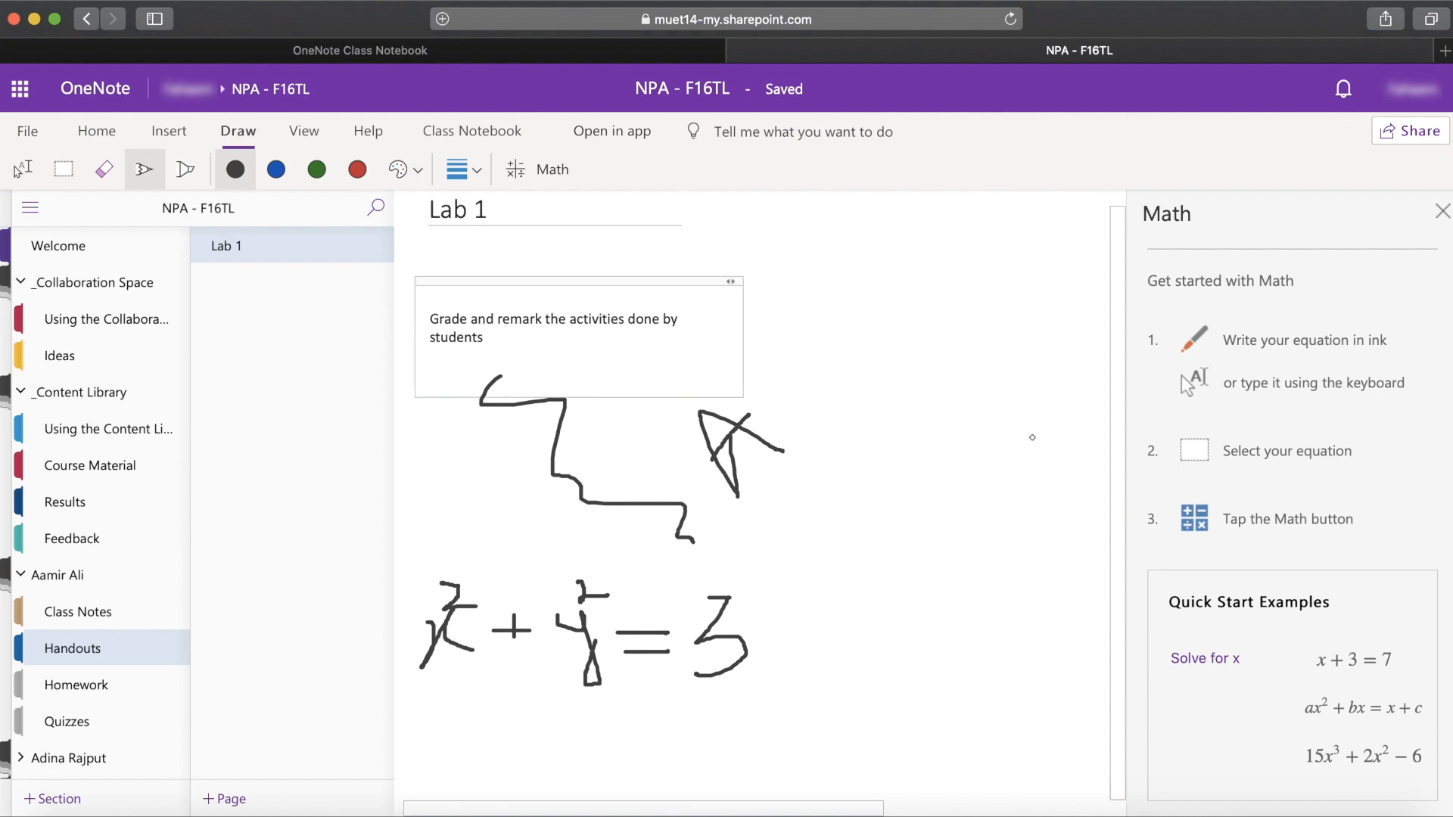
click(59, 170)
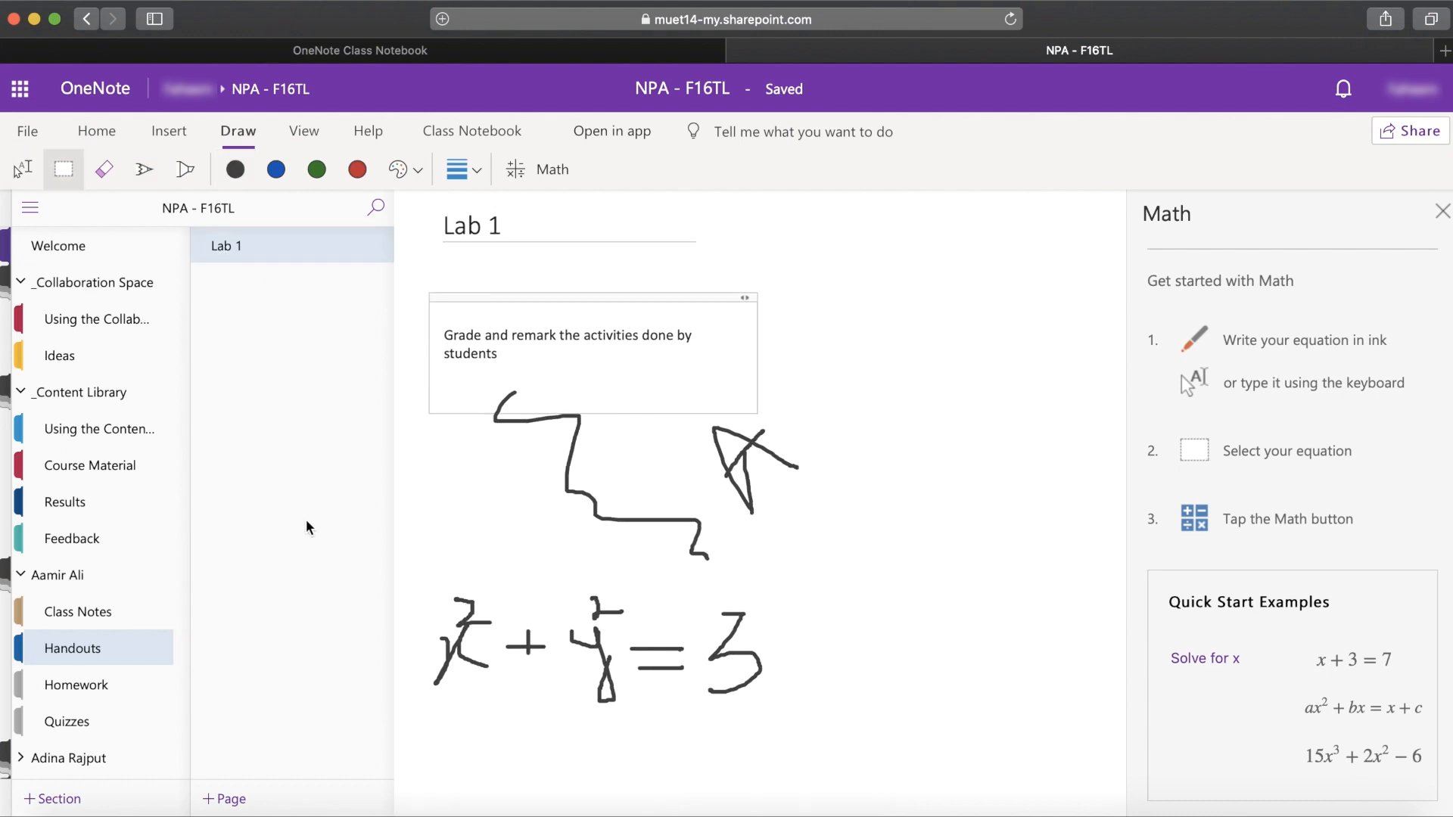
mouse_move(425, 581)
mouse_down()
mouse_move(675, 730)
mouse_move(811, 714)
mouse_up()
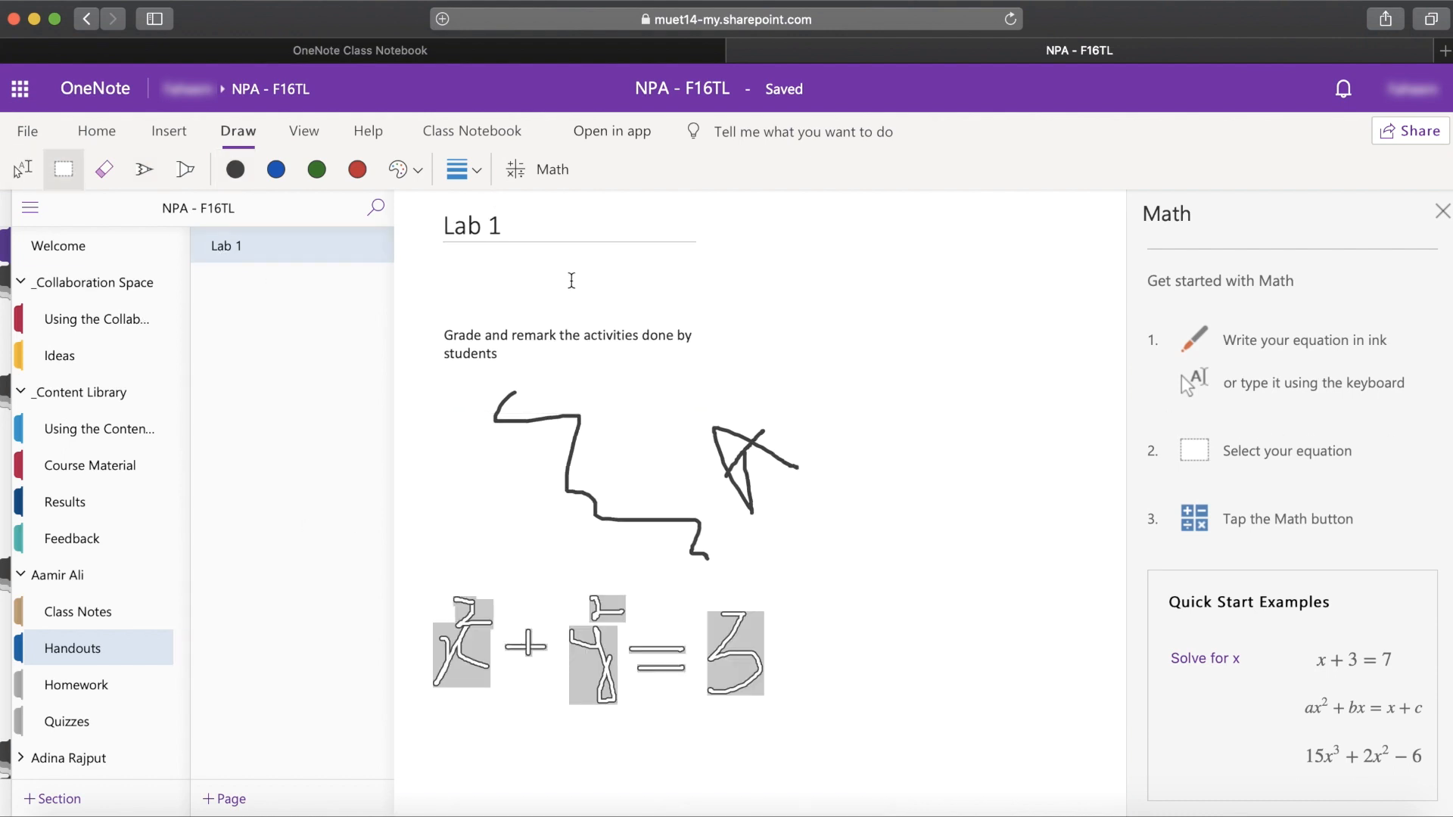
click(555, 177)
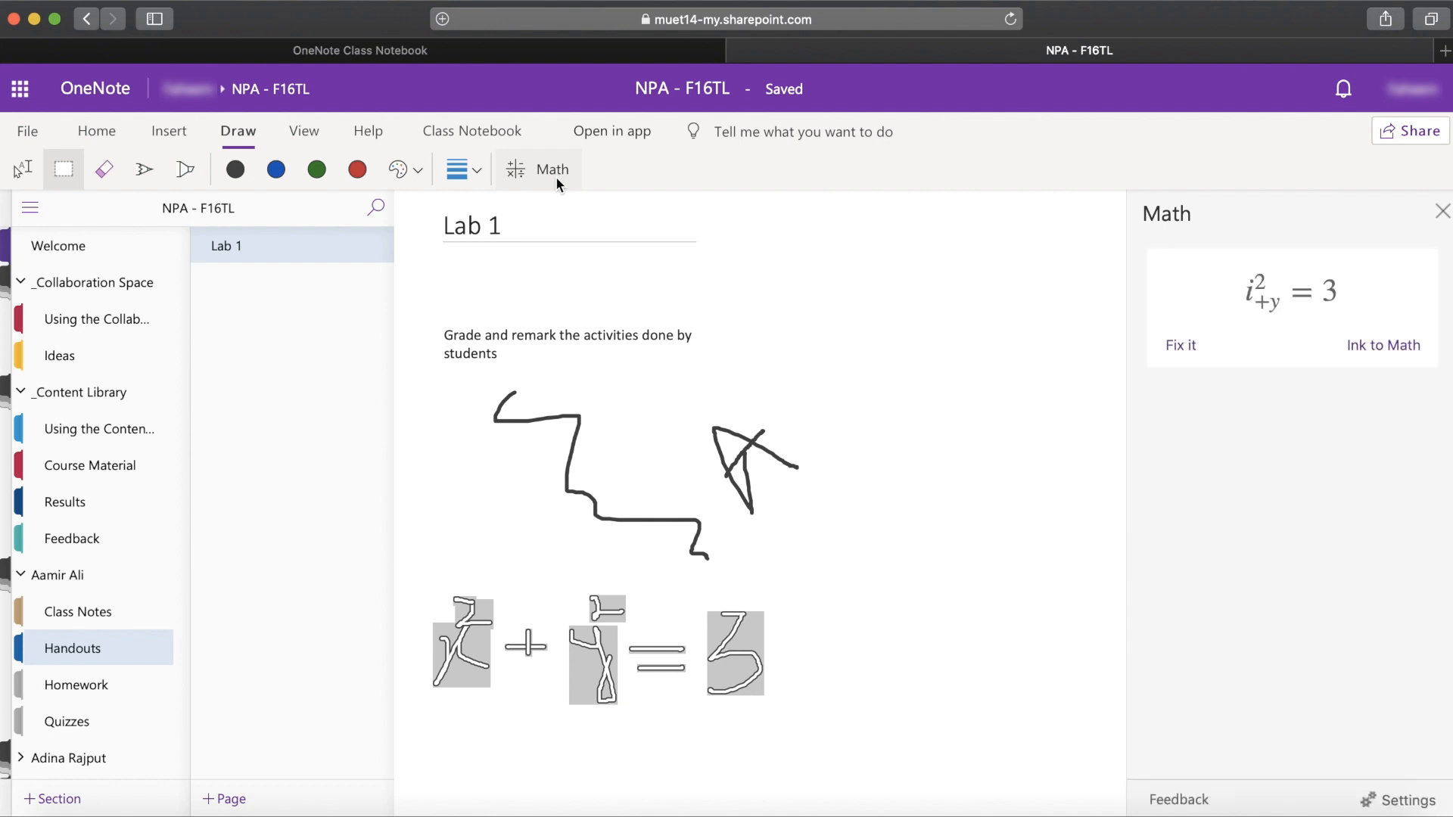
click(1181, 347)
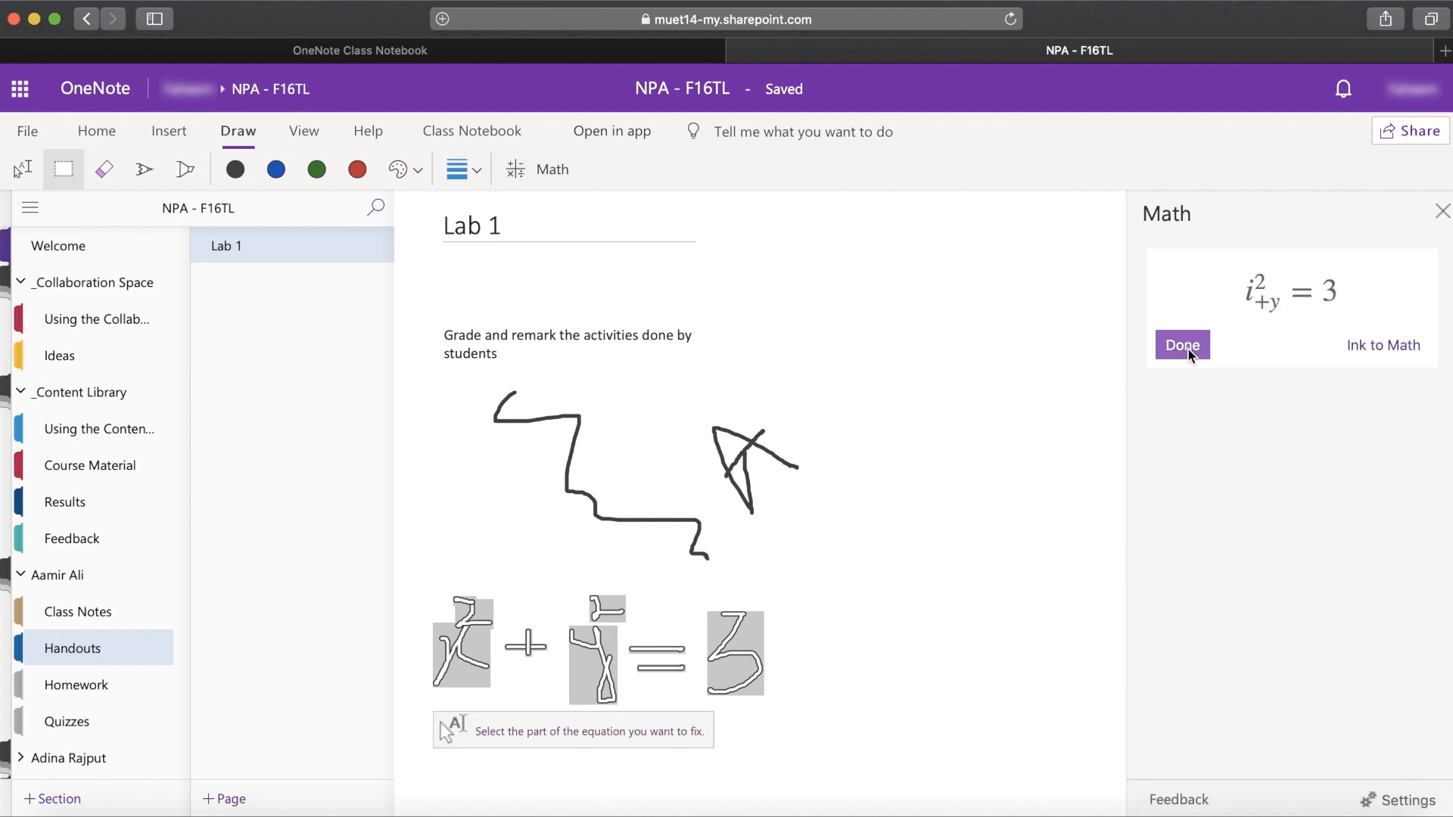
click(1185, 347)
click(1180, 347)
click(1400, 347)
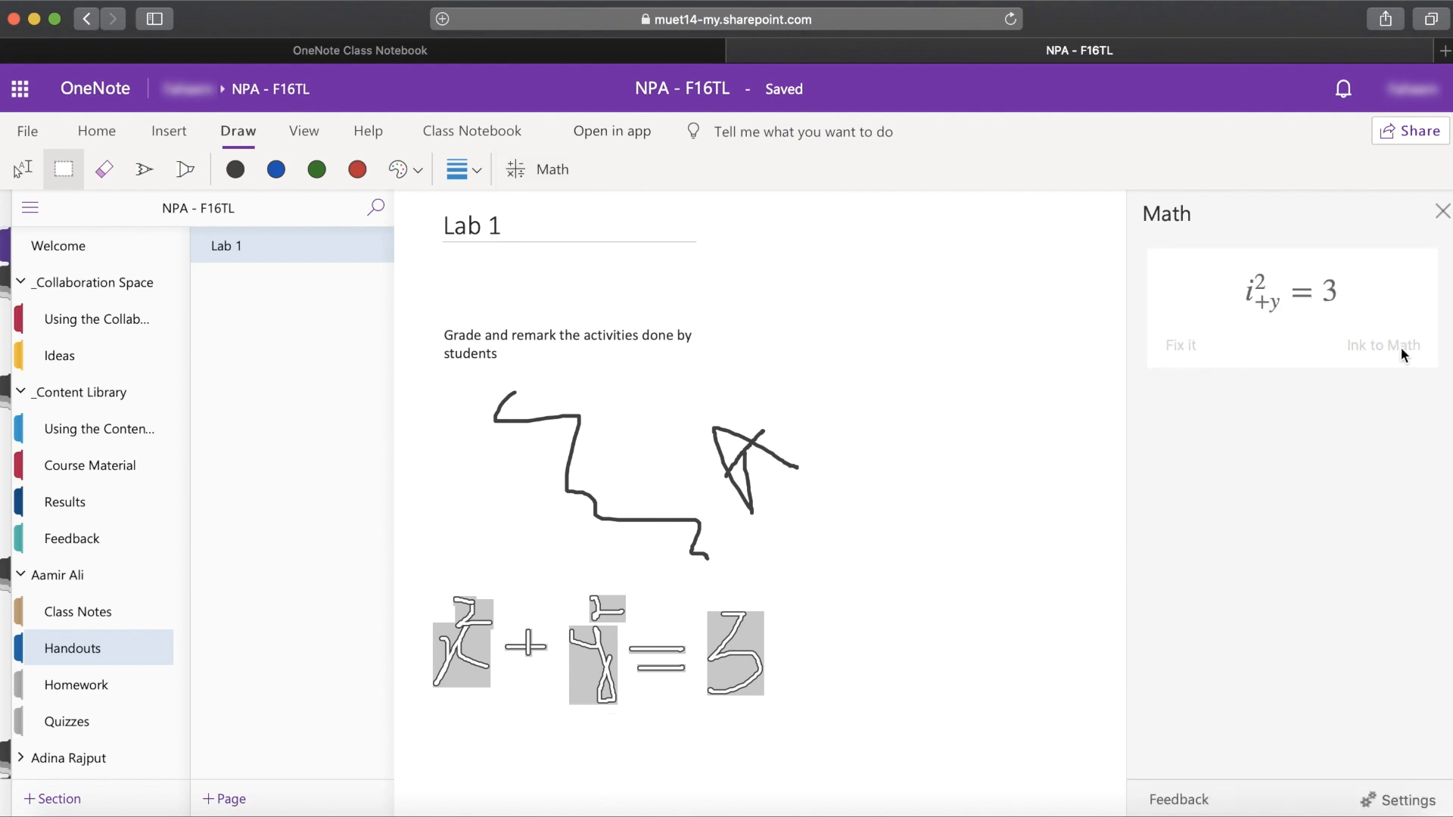
click(701, 582)
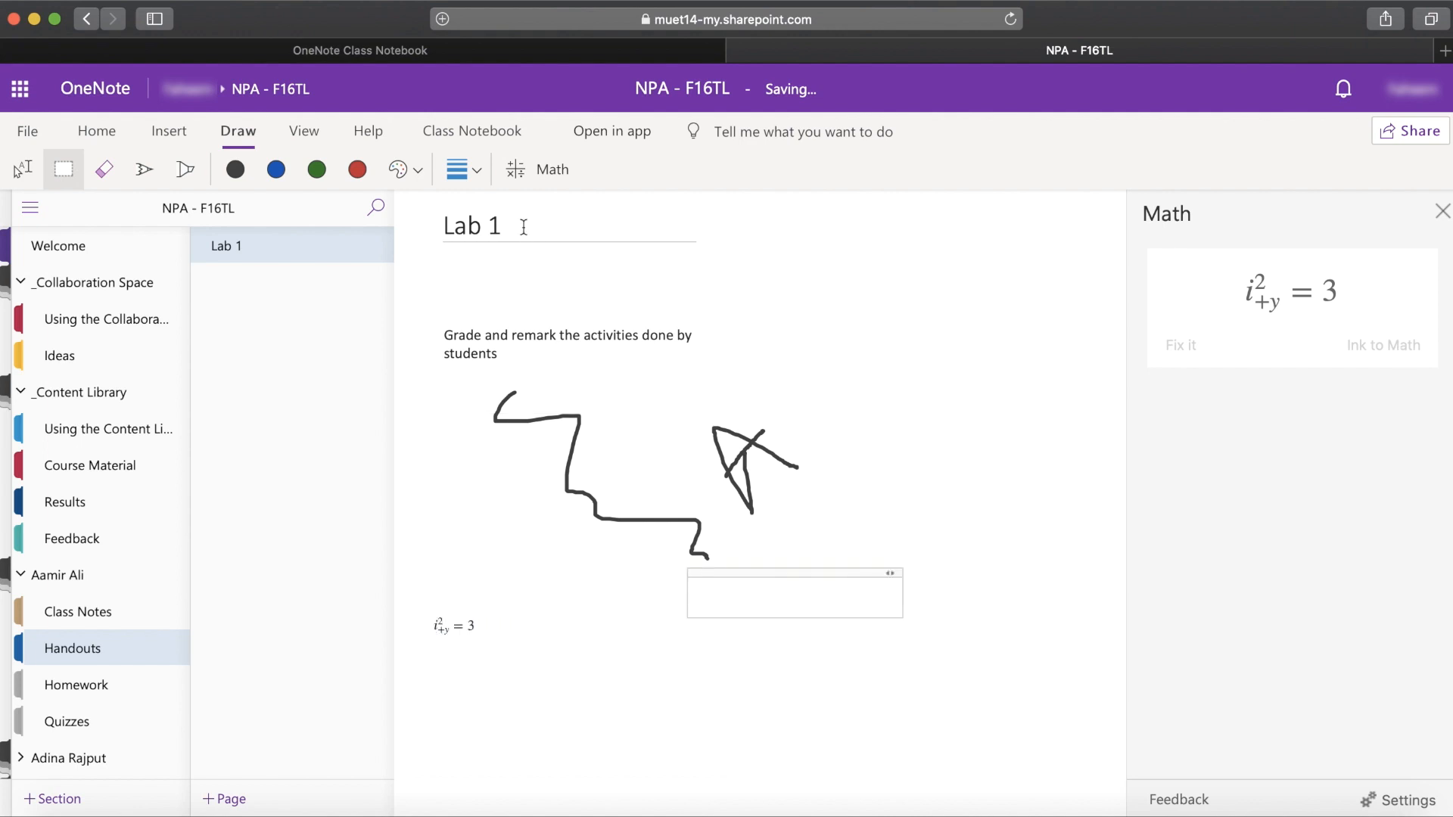
Draw a yellow highlighter zigzag beside the stepped black line on the Lab 1 page, and switch to the Eraser
click(186, 168)
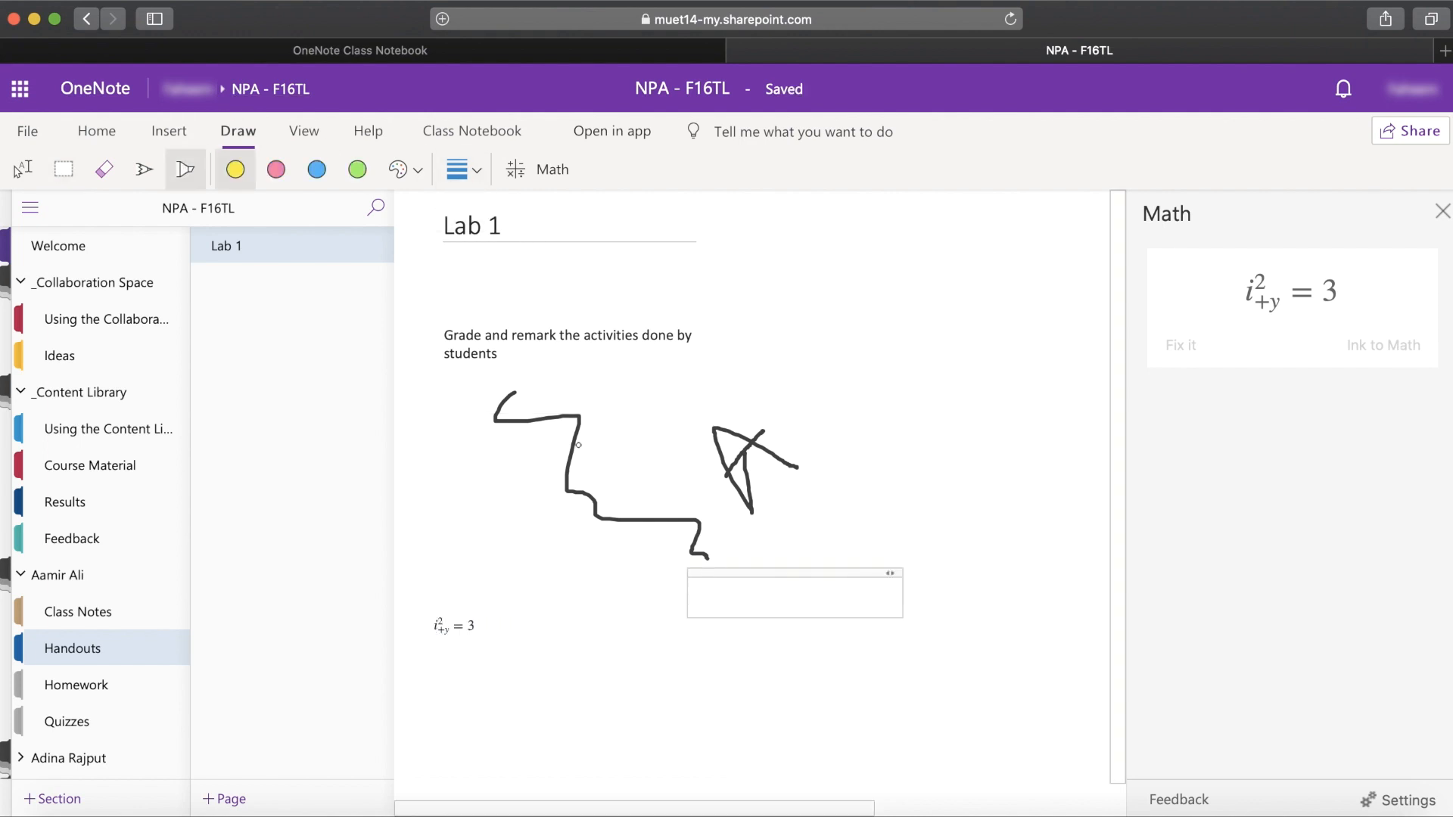
drag(579, 442, 680, 499)
click(398, 166)
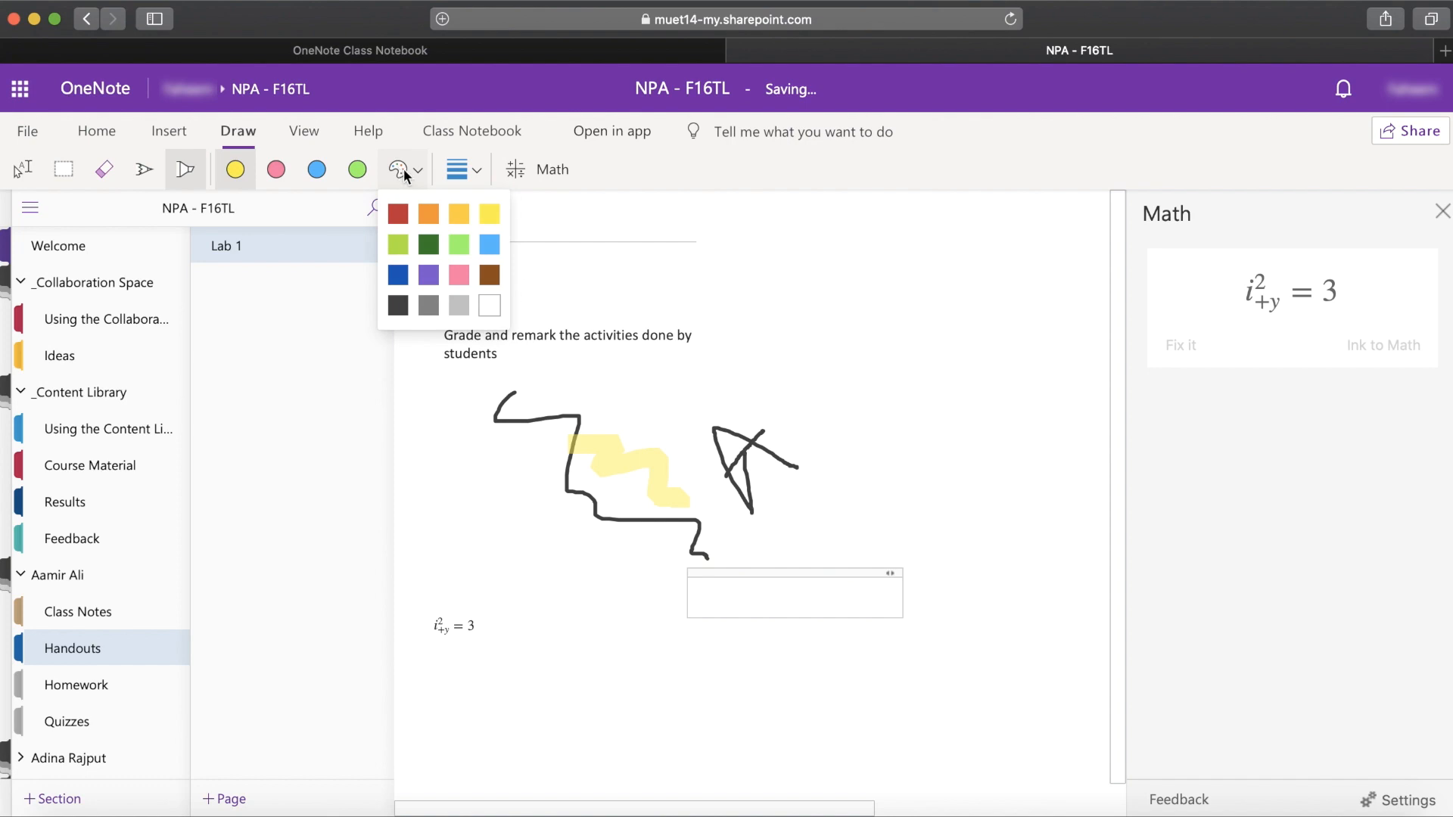
click(446, 169)
click(105, 169)
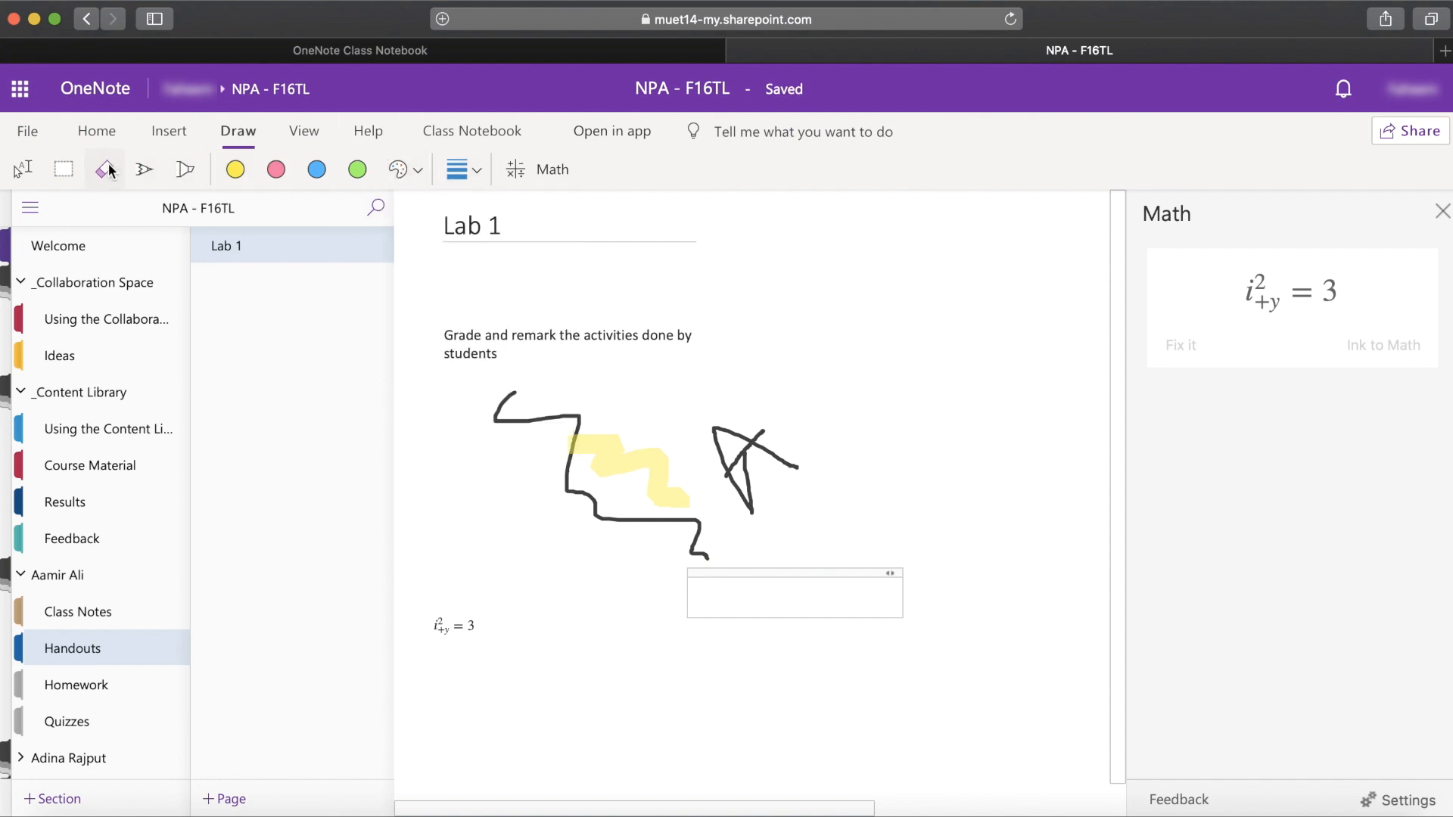
Erase the black and yellow ink drawings from the Lab 1 page and turn on the display of authors
mouse_move(564, 417)
mouse_down()
mouse_move(616, 448)
mouse_move(779, 480)
mouse_up()
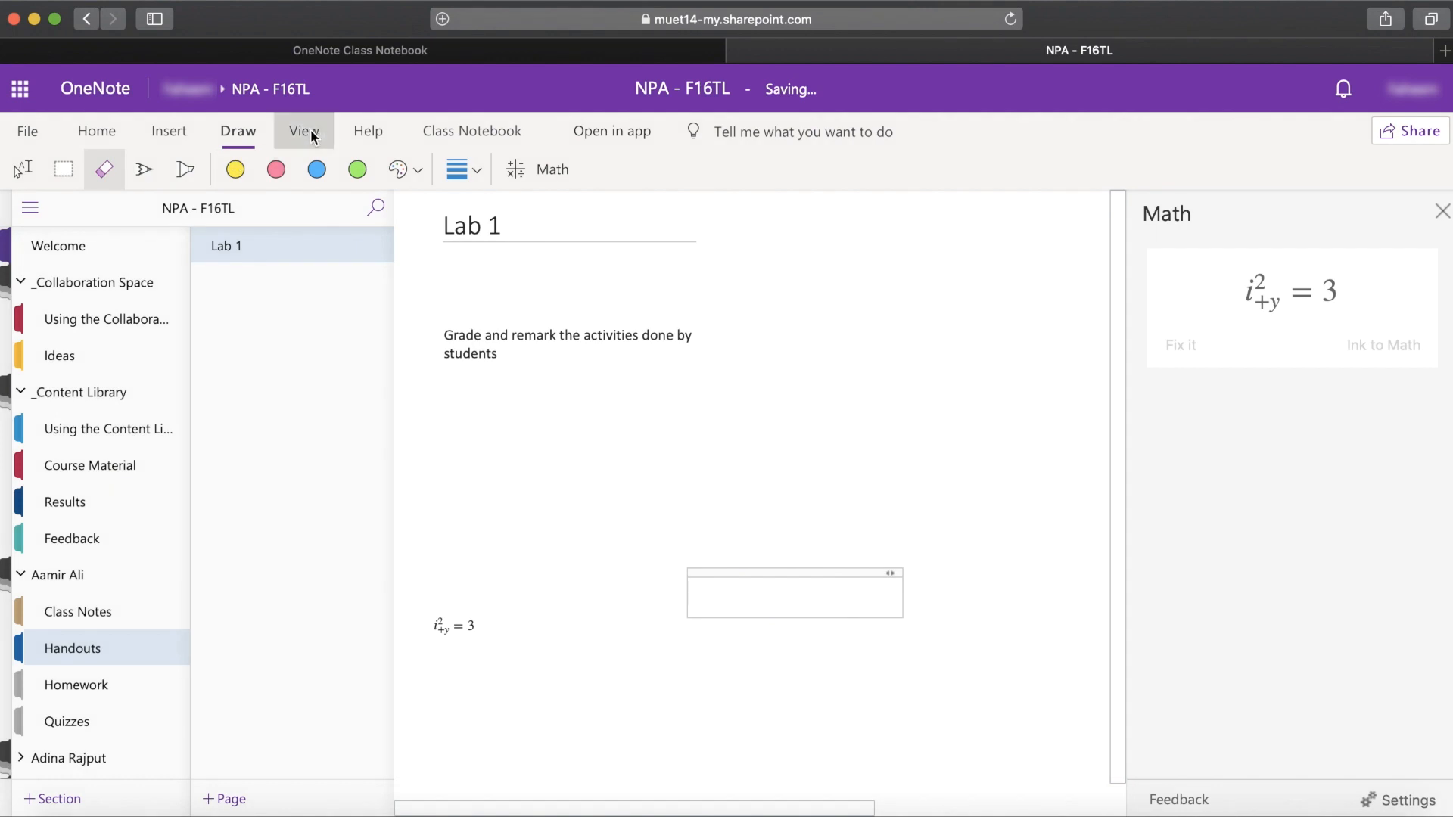
click(307, 132)
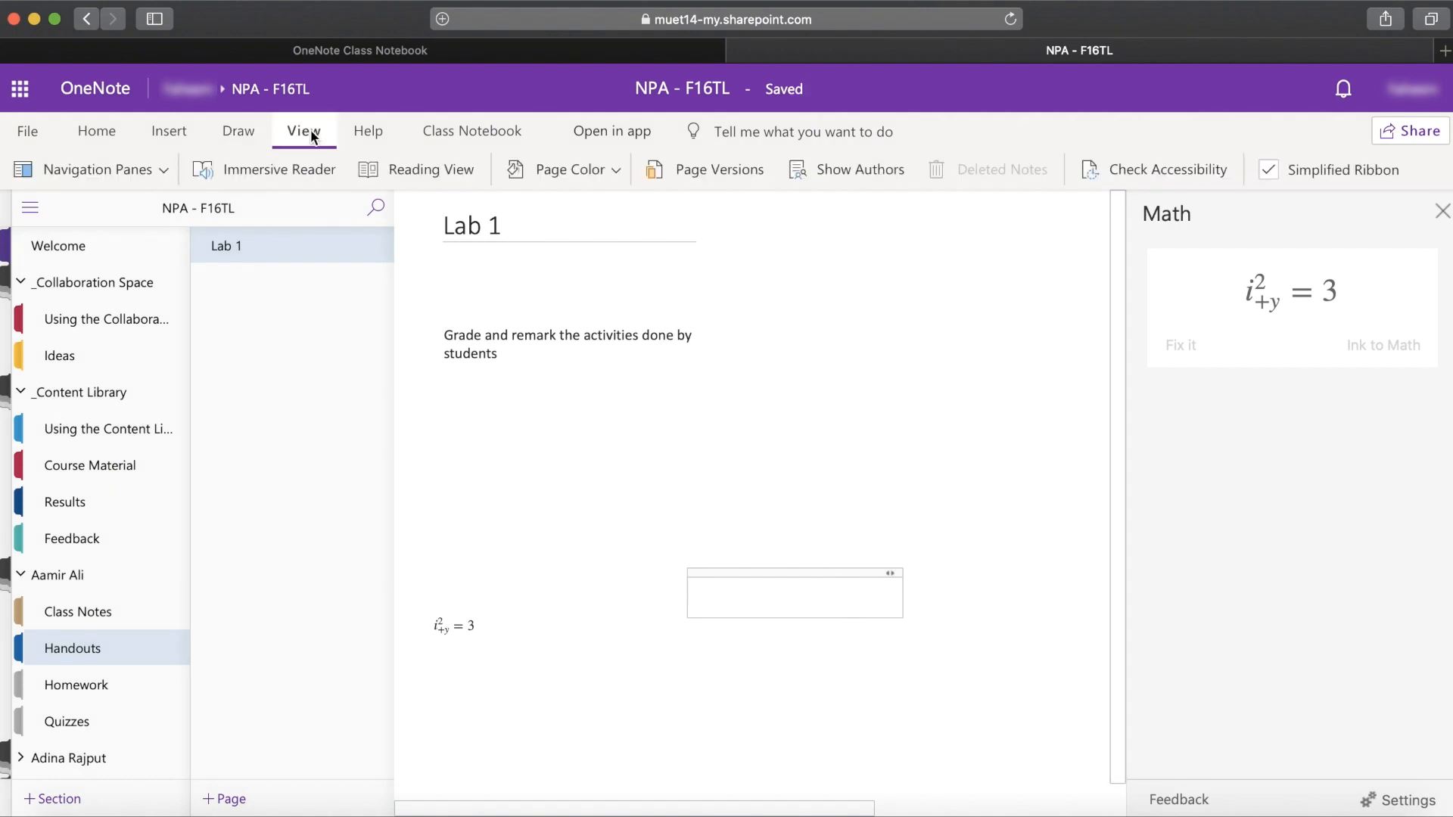
click(838, 166)
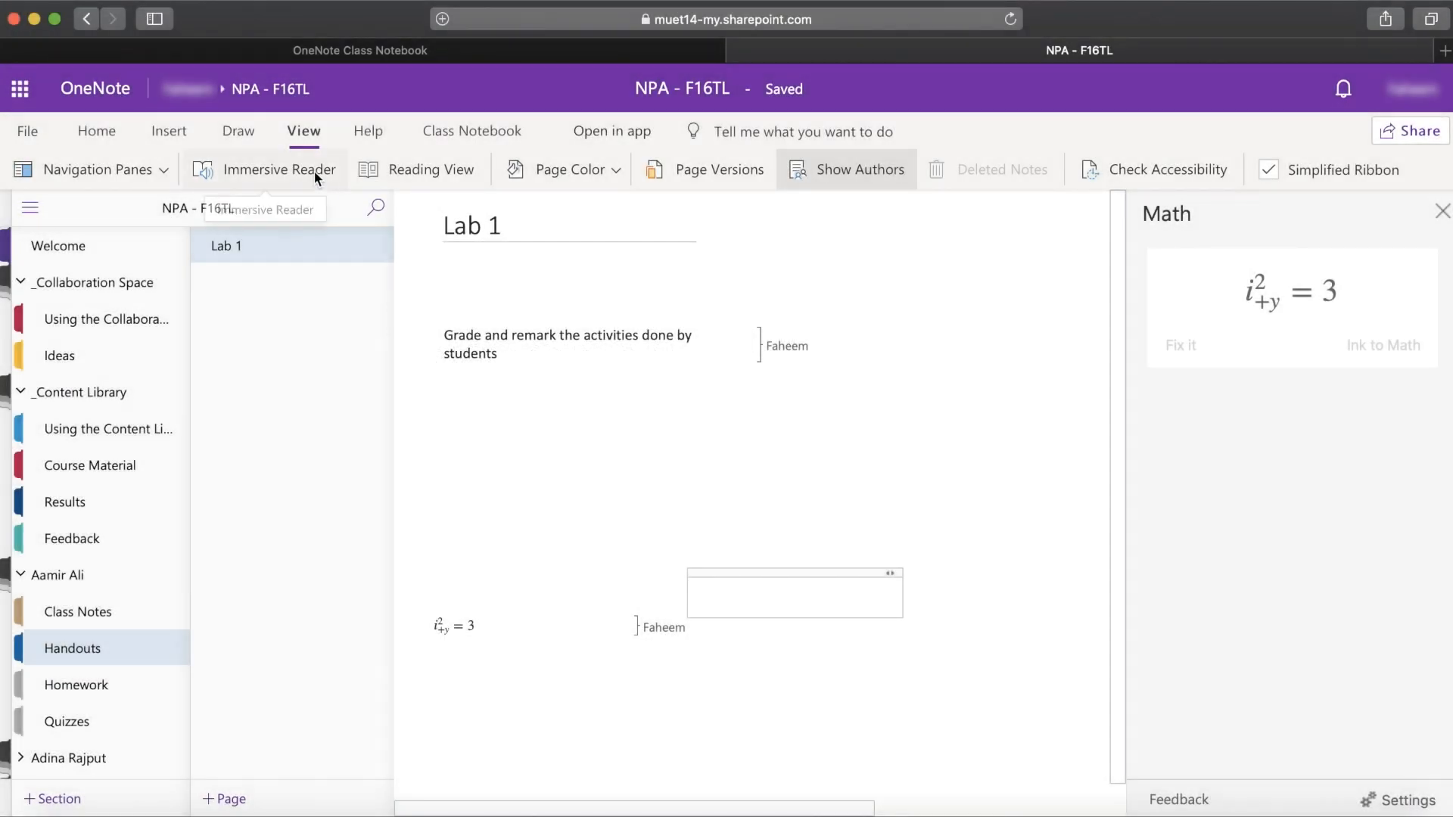
View the Lab 1 page in Immersive Reader and return to the notebook
click(315, 171)
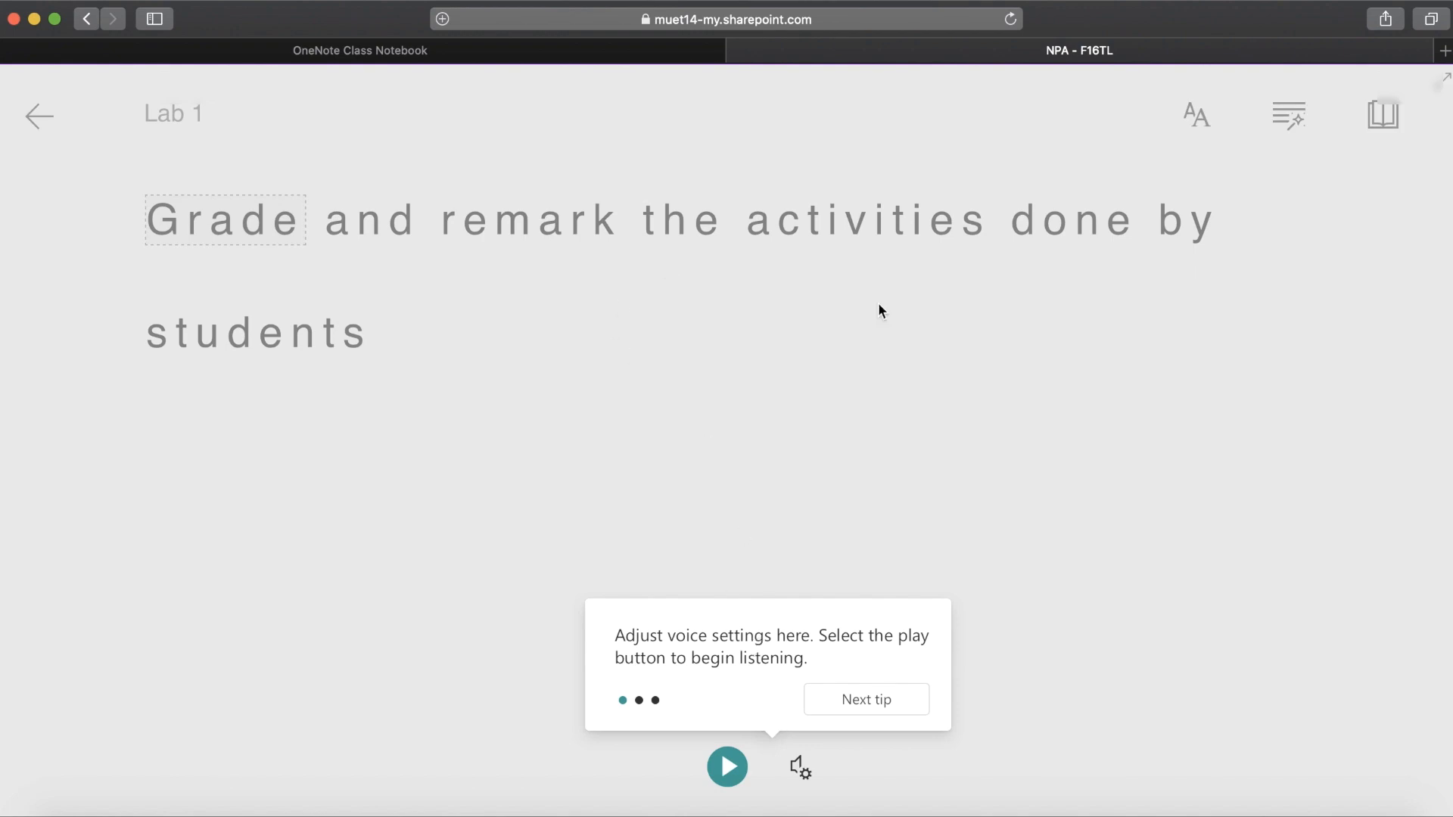
click(49, 125)
click(43, 123)
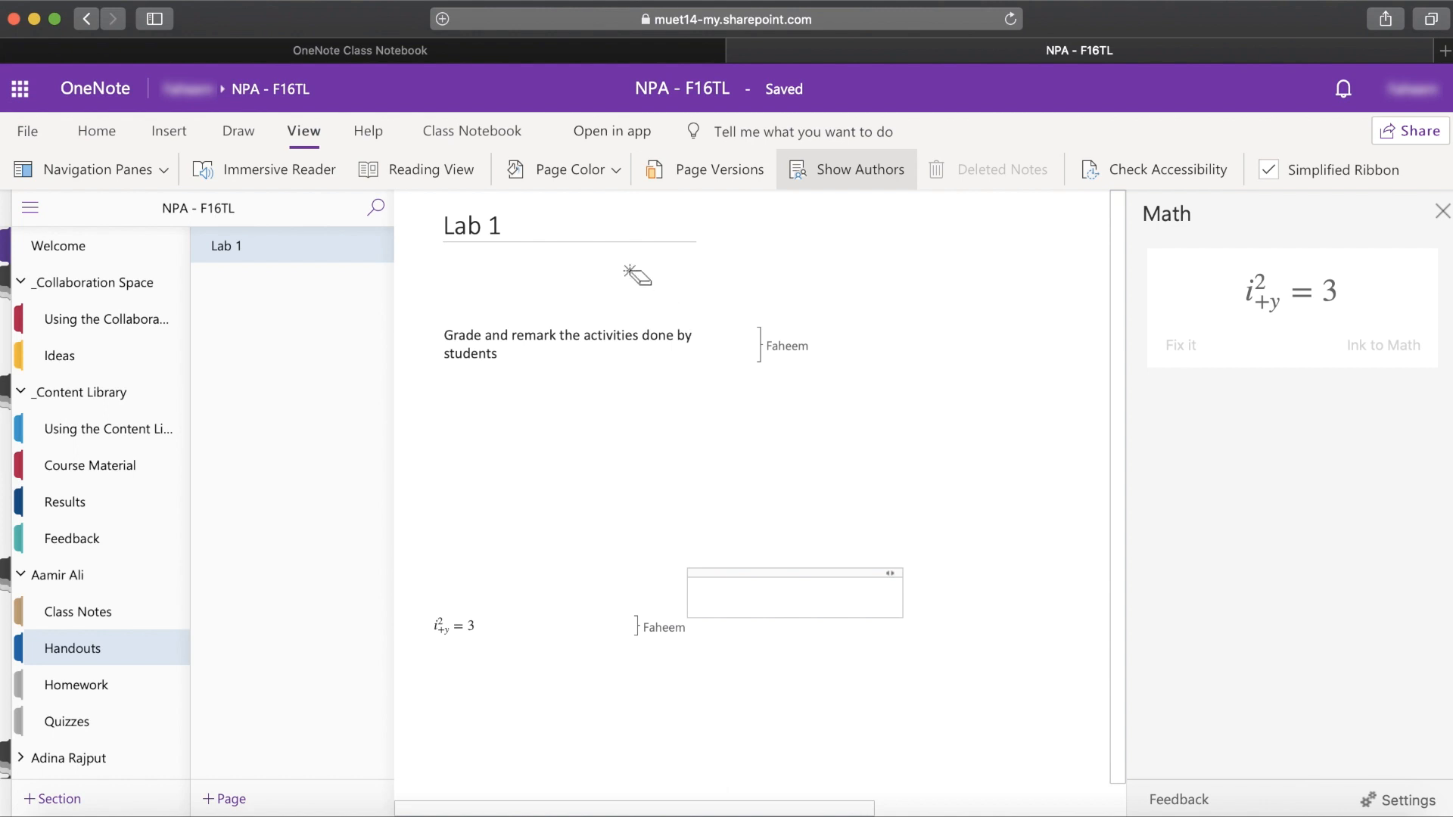
View the notebook in Reading View, and return to editing it in the browser
click(441, 176)
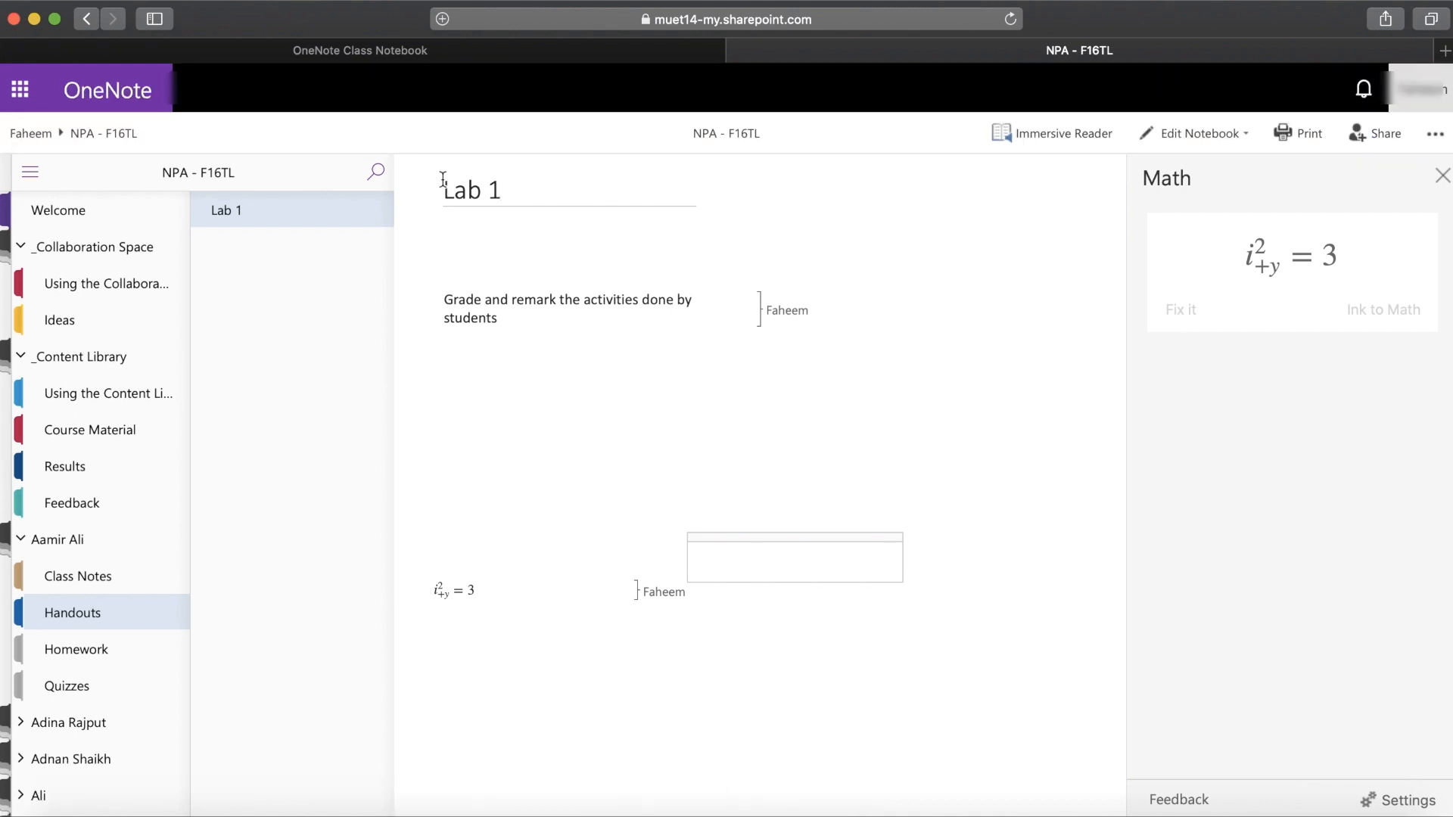
click(1170, 144)
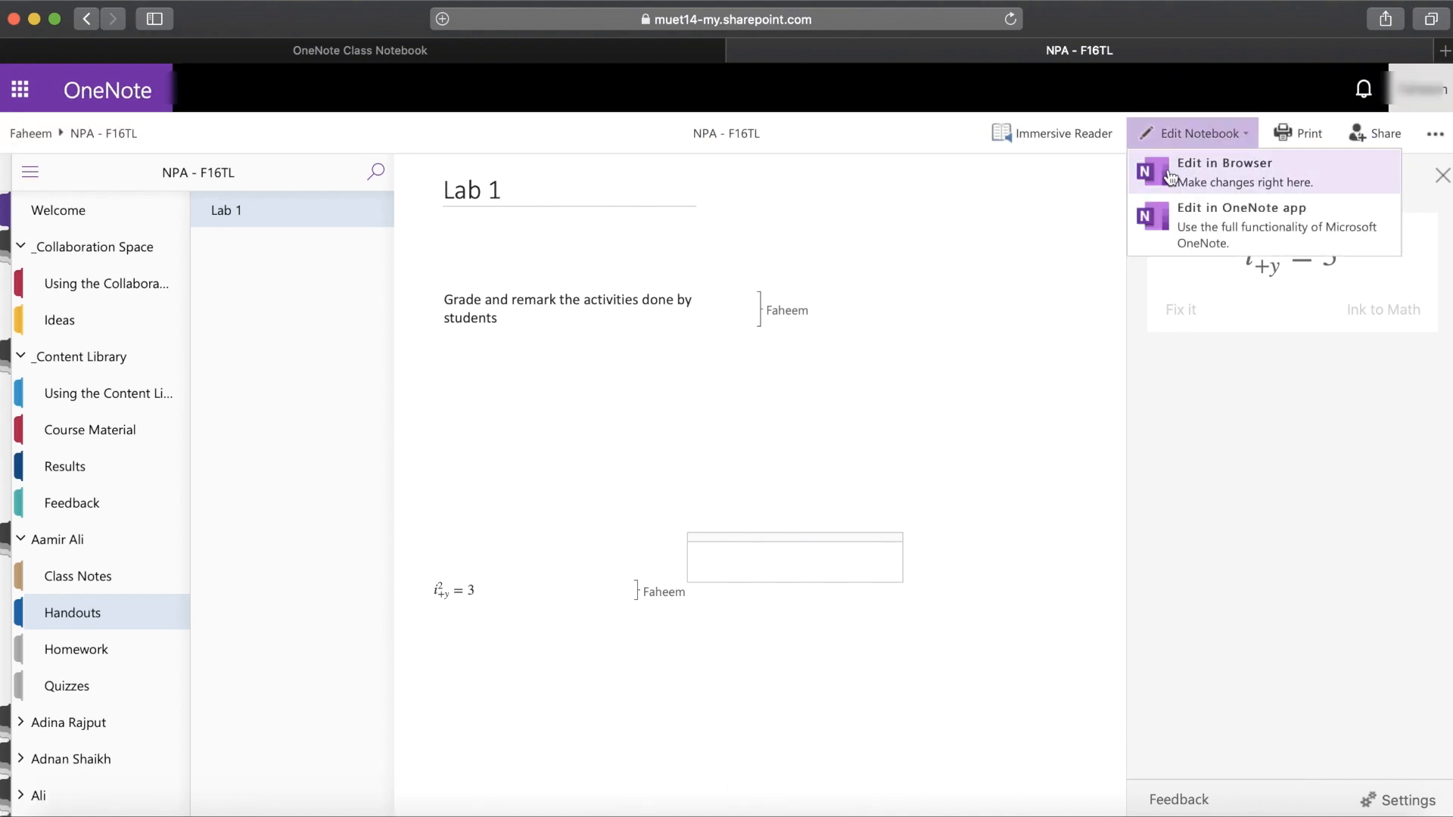
click(1177, 170)
Show the earlier page versions of the Lab 1 handout
click(684, 174)
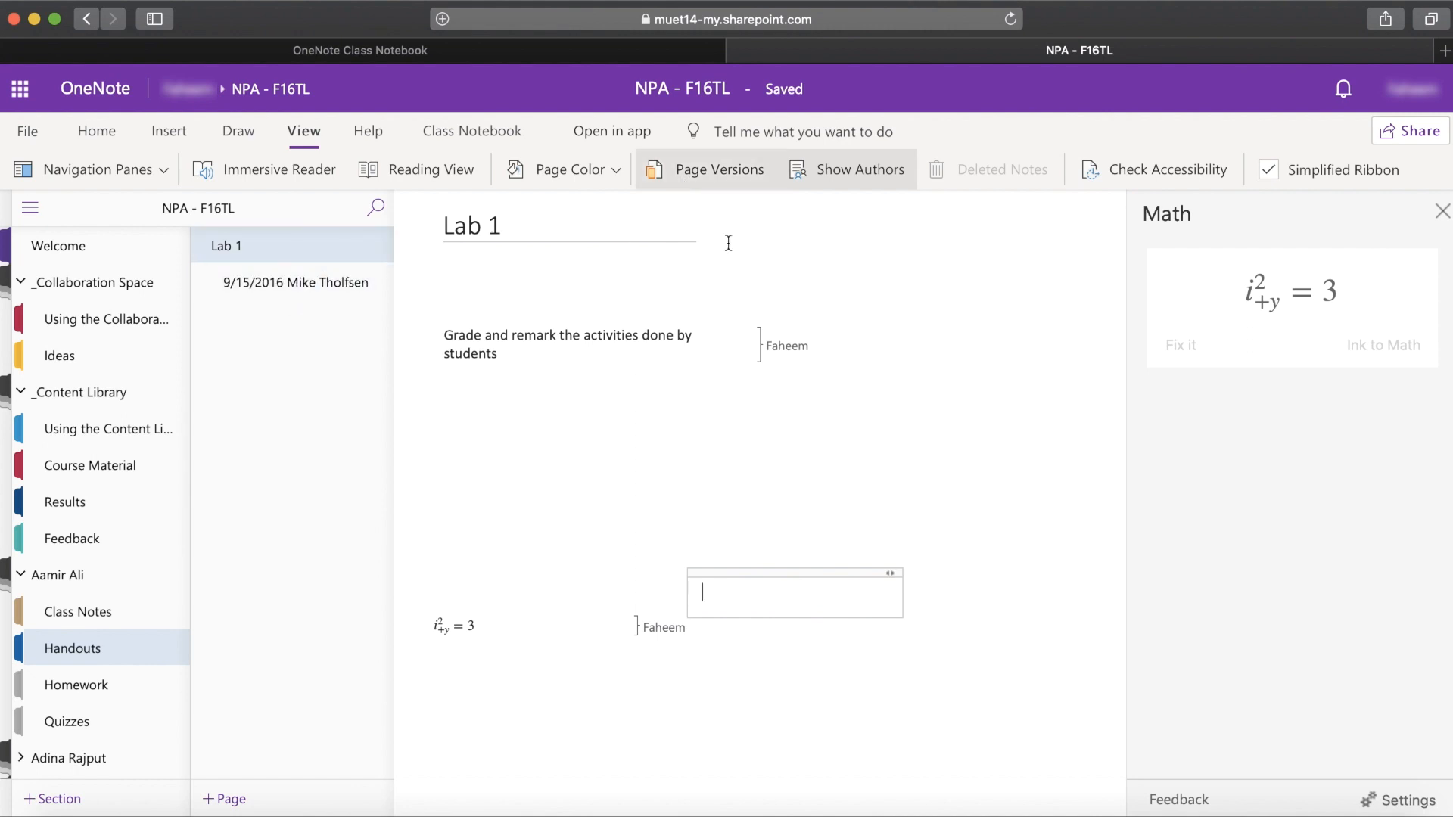
click(828, 179)
Open the Homework section of the same student and look through the list of student section groups
click(112, 685)
scroll(102, 696, down, 5)
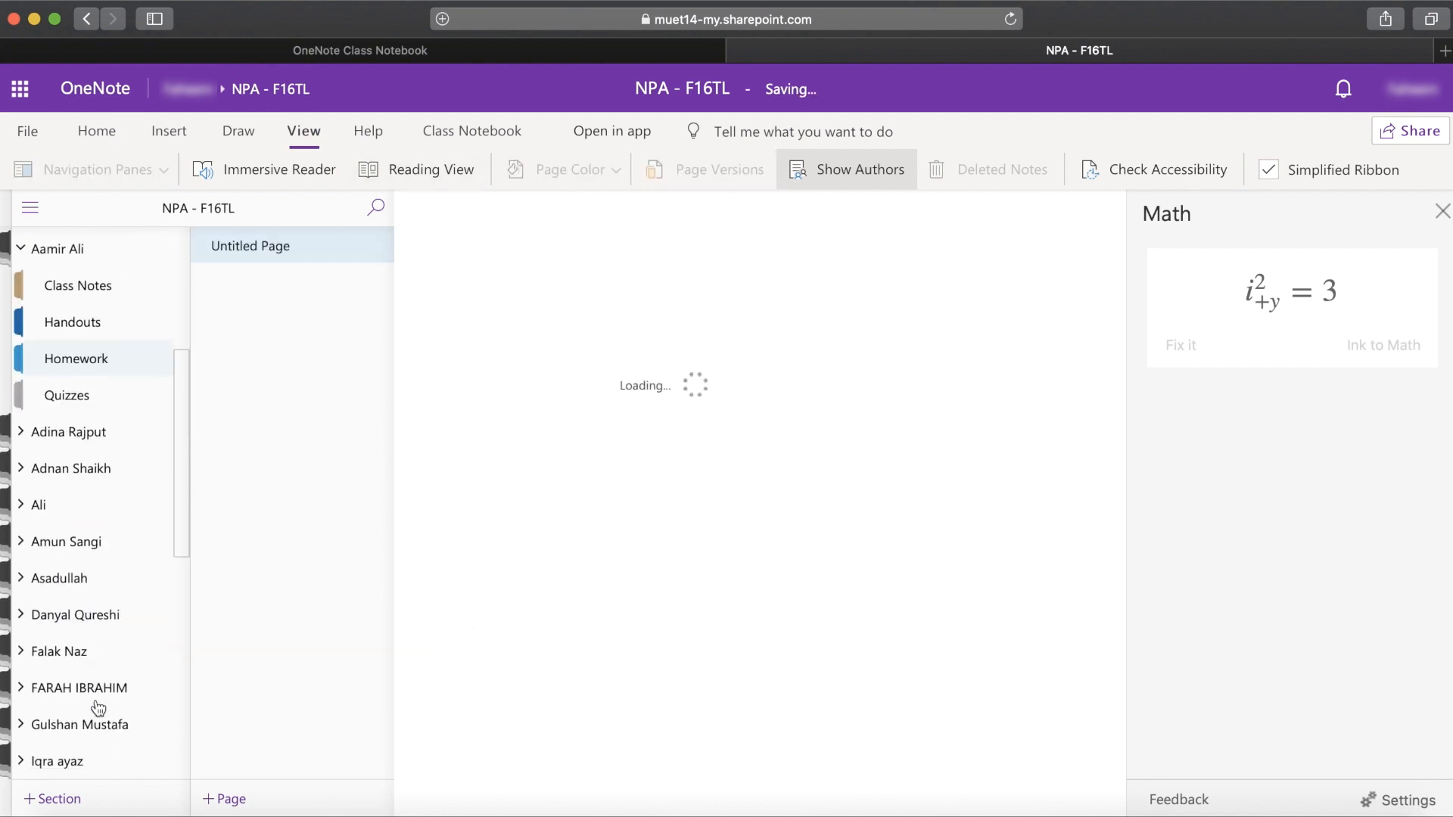
scroll(99, 707, down, 5)
Open the Class Notebook options for distributing the untitled Homework page
click(499, 133)
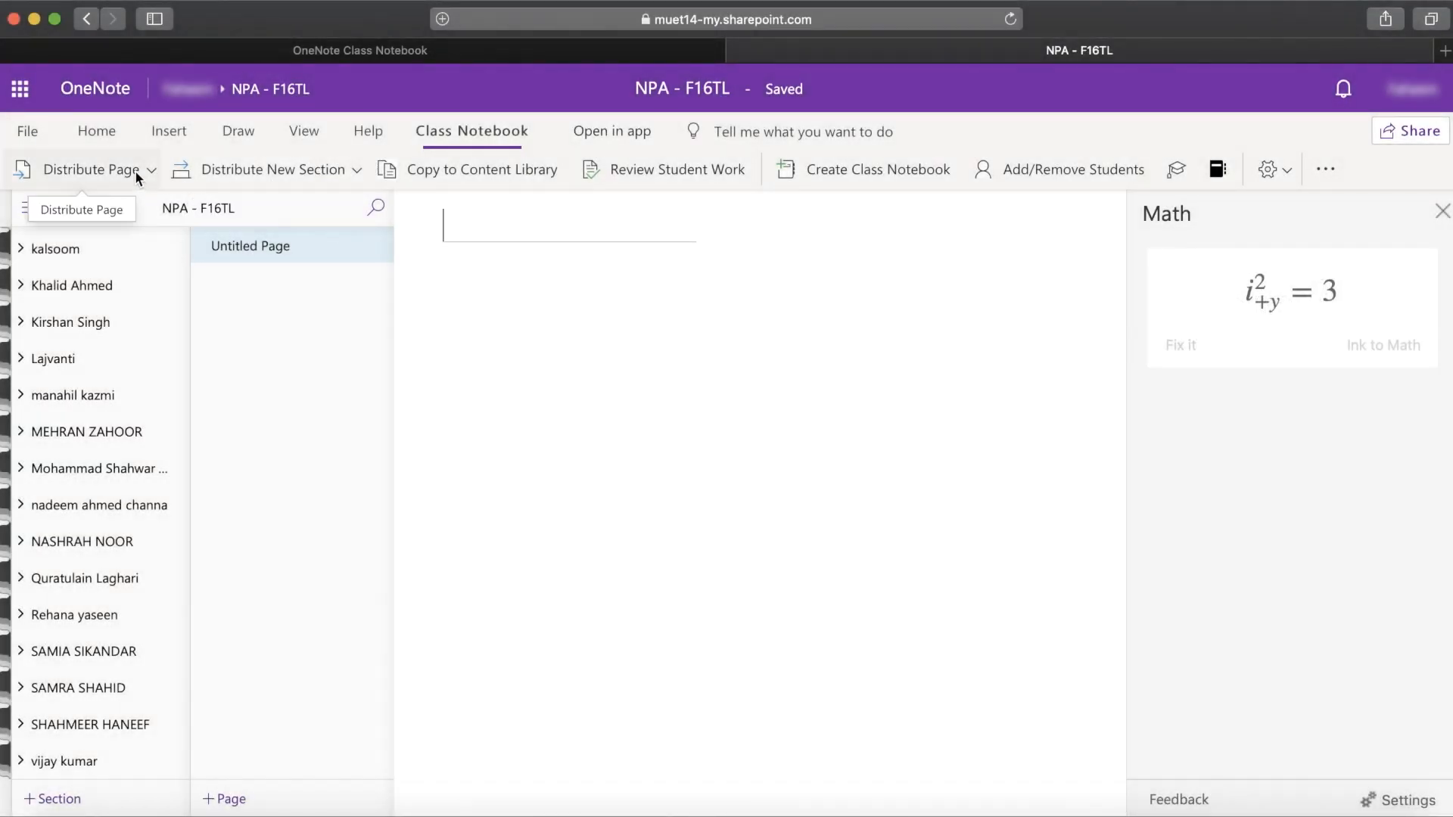
click(134, 171)
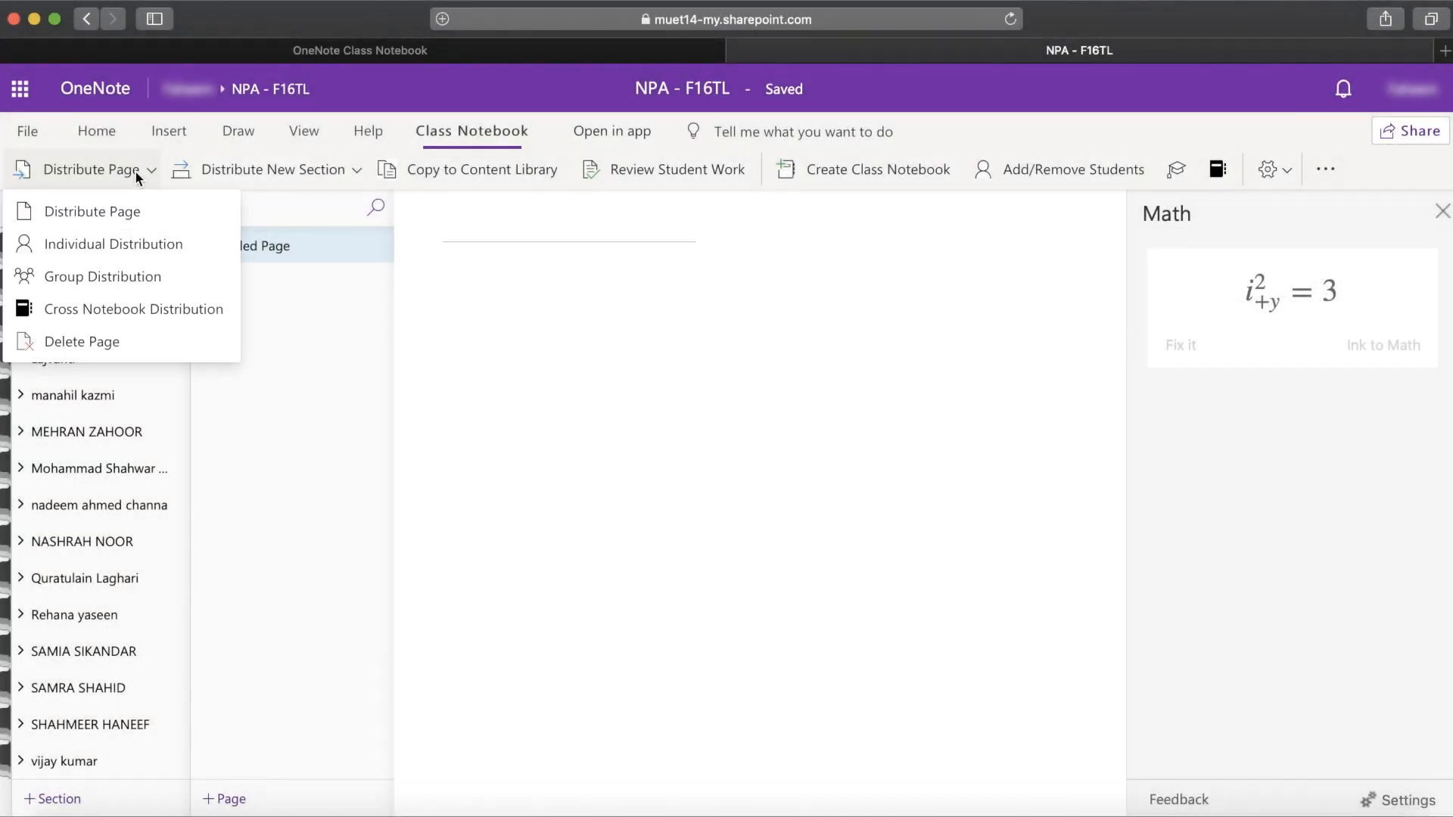